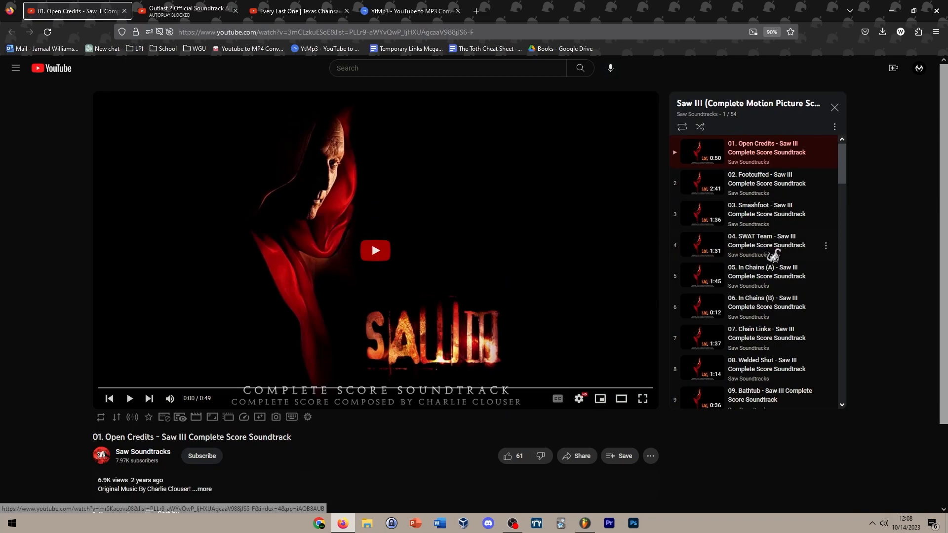
Step: Play track 01, Open Credits, from the Saw III playlist, listen to several parts of it and pause it
scroll(772, 244, down, 6)
scroll(765, 241, up, 5)
scroll(763, 239, up, 2)
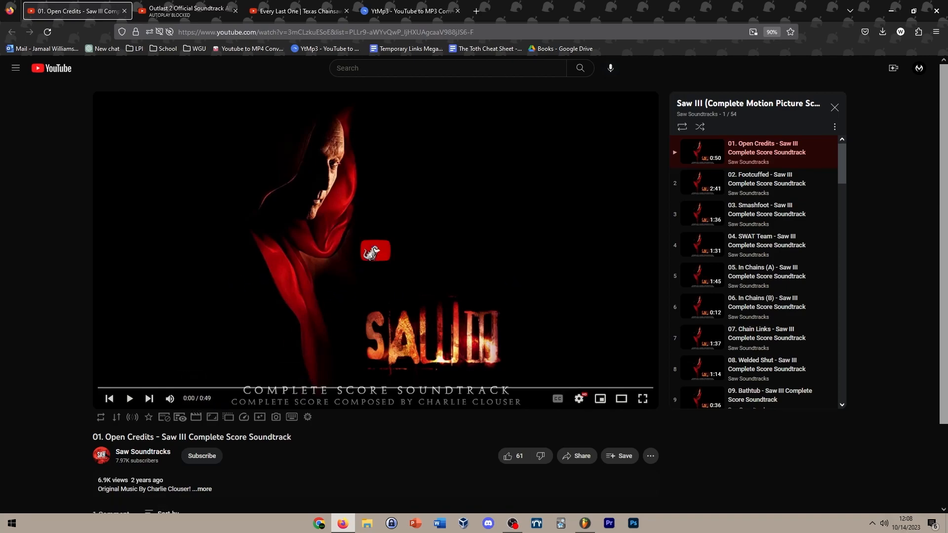
click(374, 250)
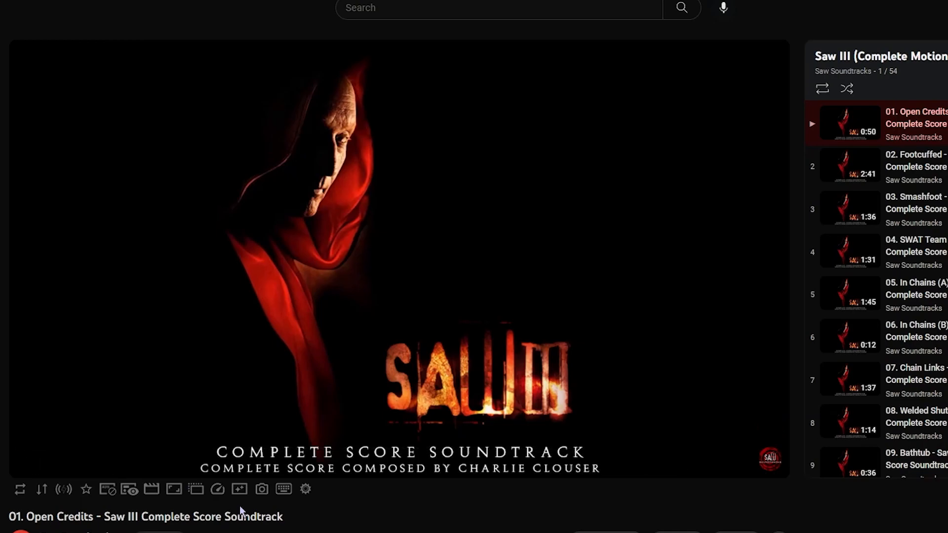
drag(158, 466, 166, 470)
drag(220, 448, 475, 448)
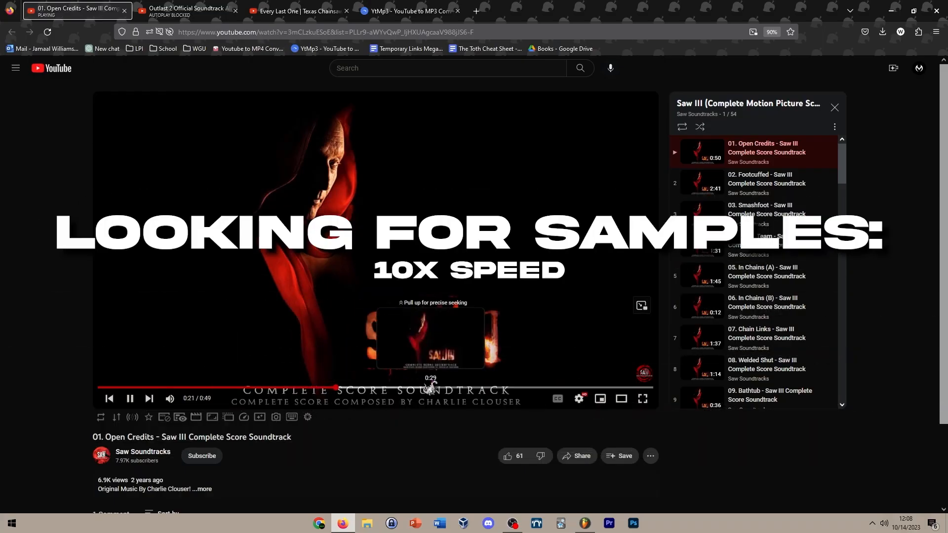
drag(431, 387, 481, 387)
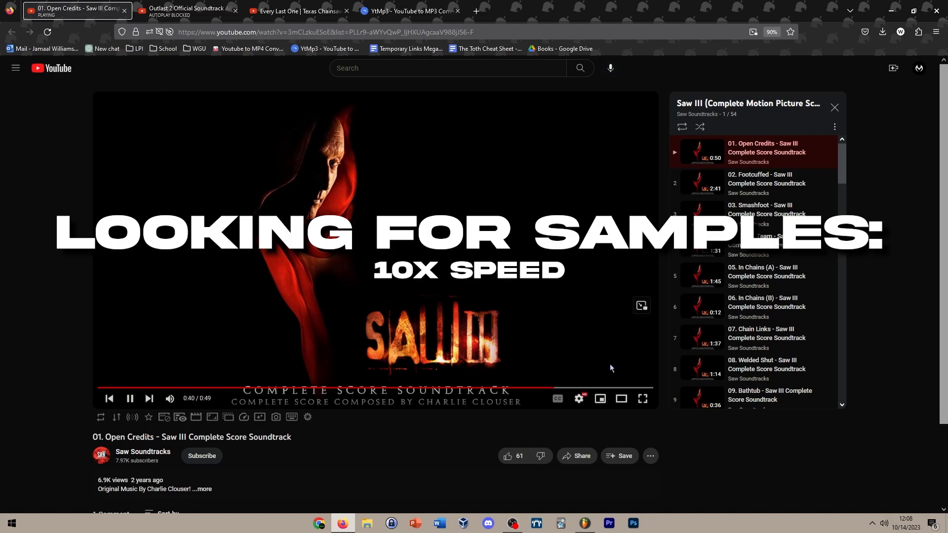
click(614, 229)
Step: Browse the rest of the Saw III playlist and listen to several parts of track 02, Footcuffed
middle_click(744, 159)
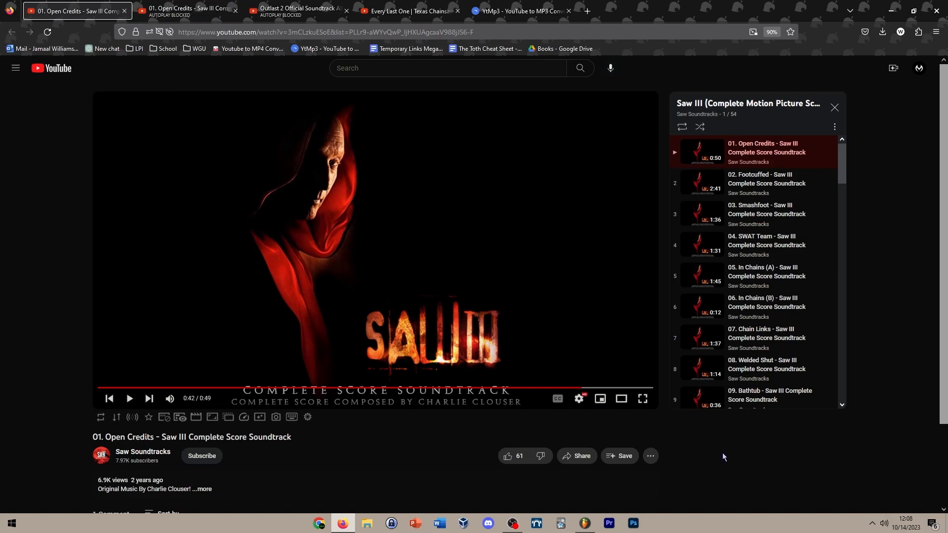
scroll(756, 346, down, 12)
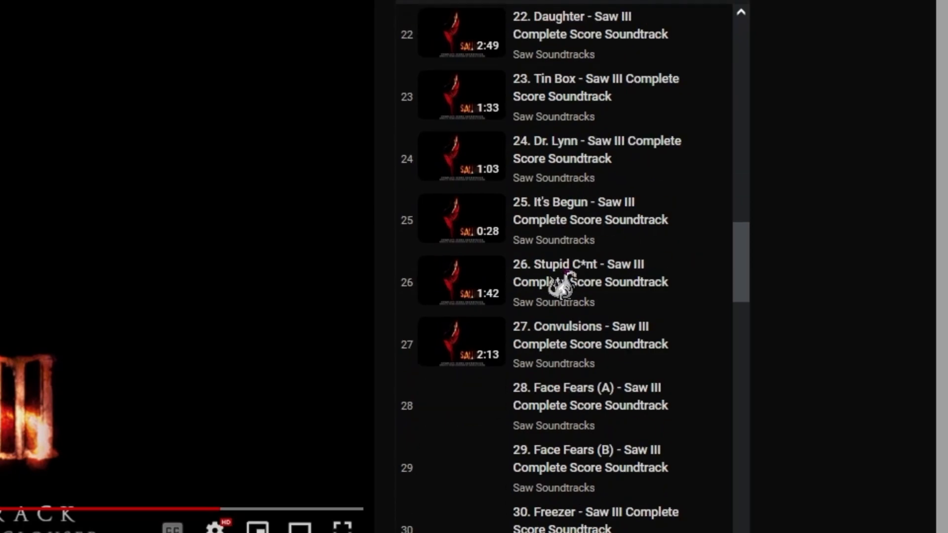
scroll(562, 285, down, 10)
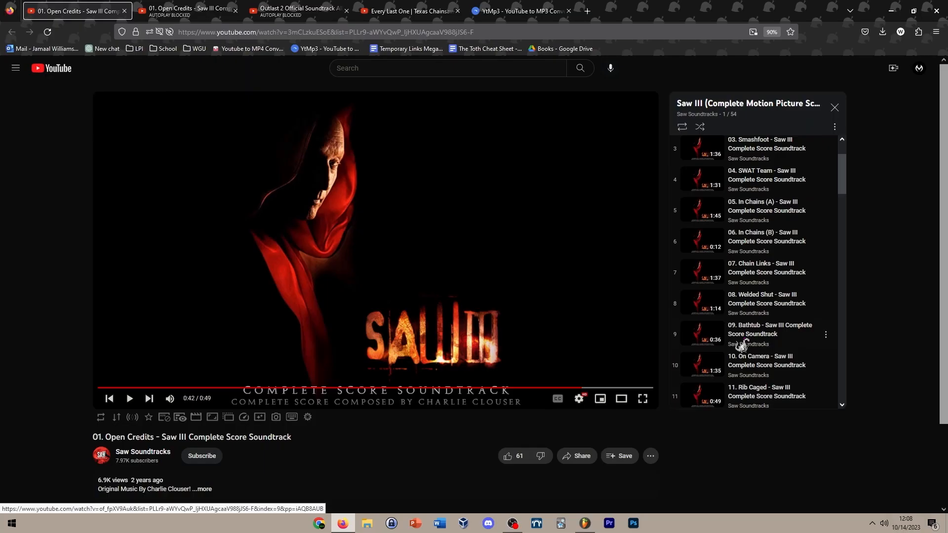
scroll(742, 344, up, 2)
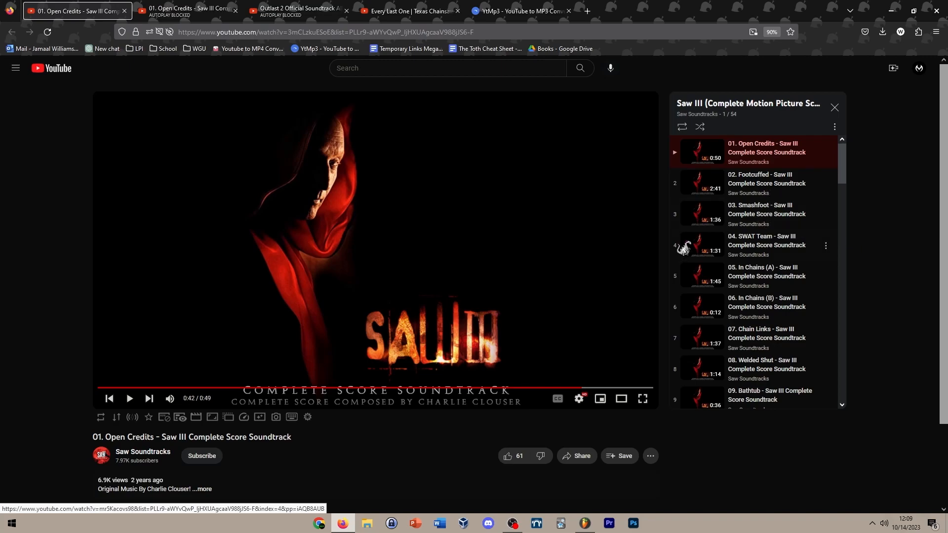
click(780, 190)
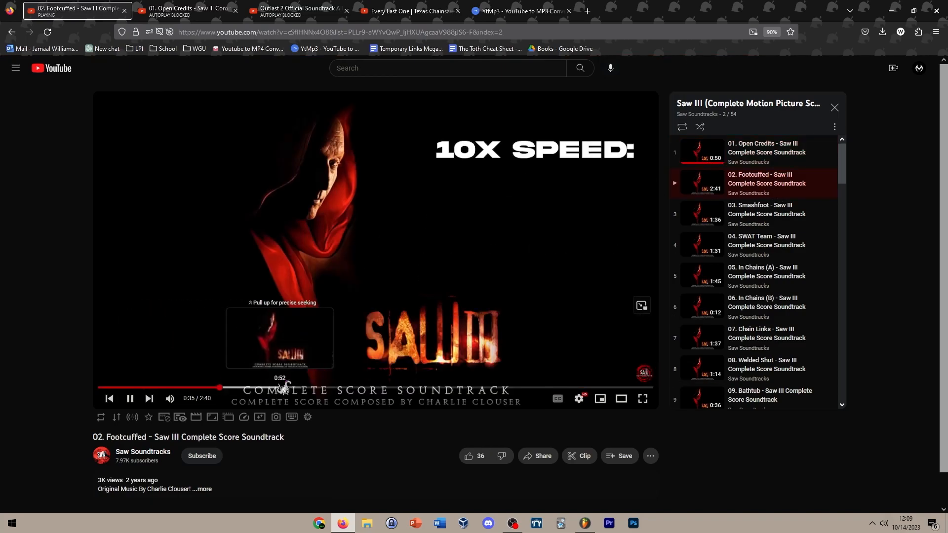
click(346, 387)
click(404, 387)
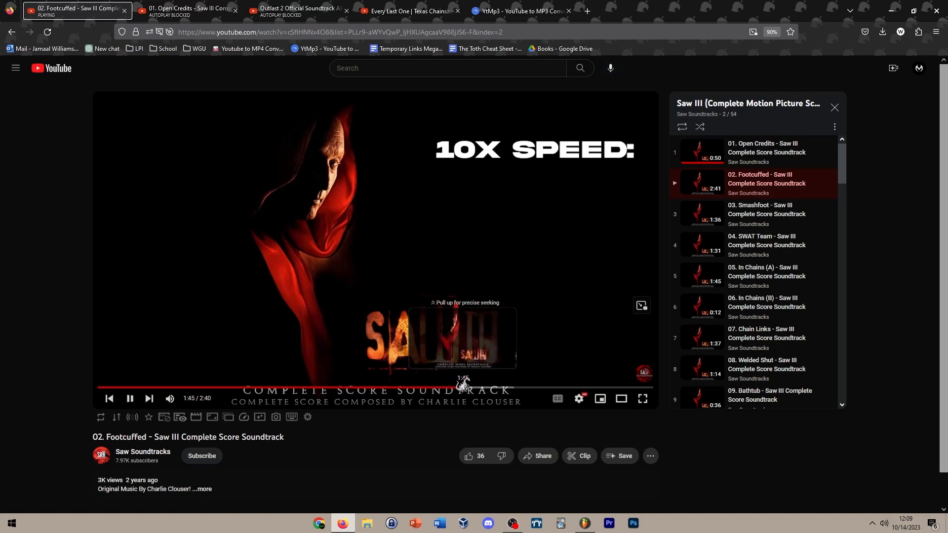
click(463, 387)
Step: Play track 03, Smashfoot, copy its full video URL and pause the video
click(792, 207)
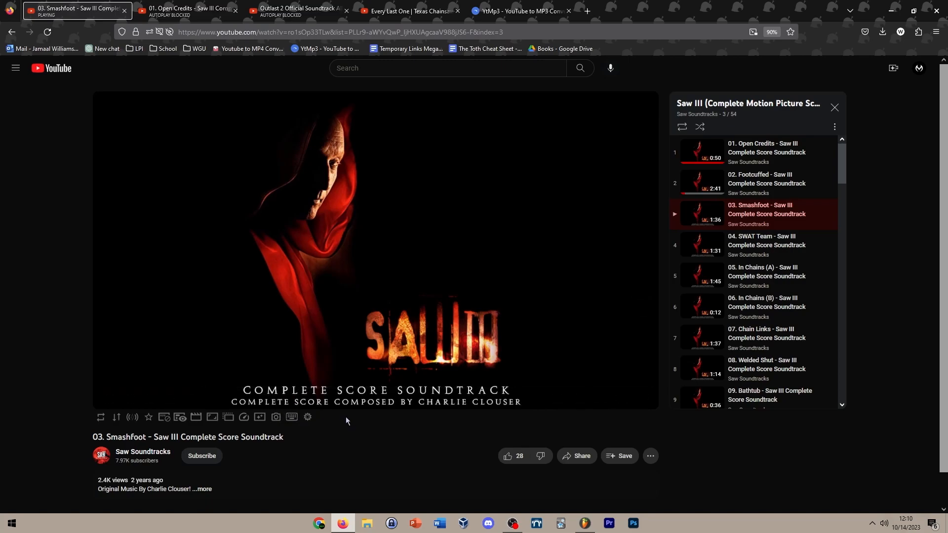
right_click(335, 32)
click(335, 32)
right_click(335, 32)
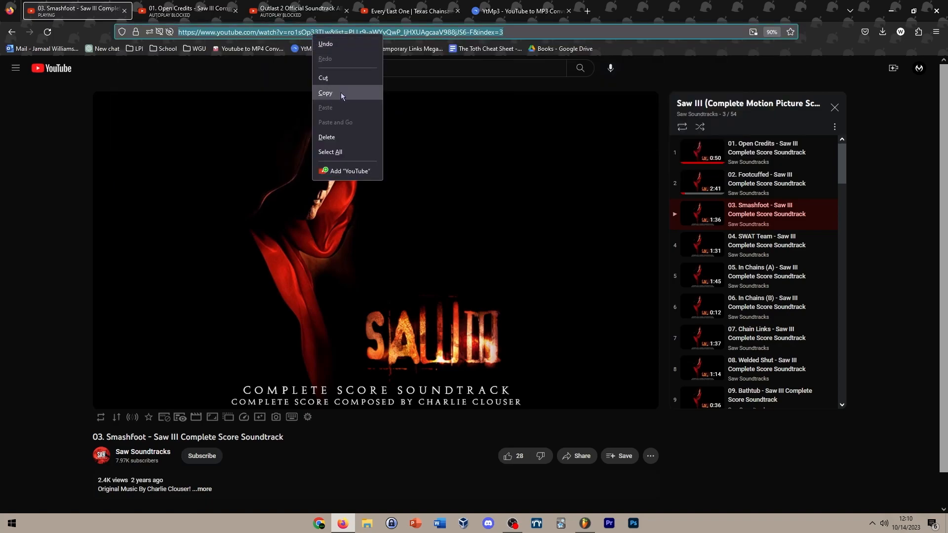
click(348, 93)
click(329, 189)
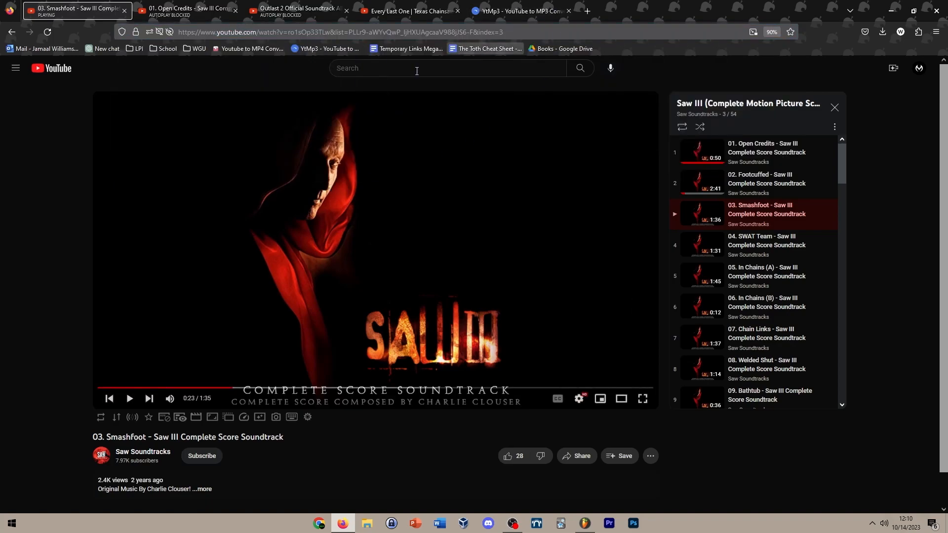
Step: Convert the copied Smashfoot video URL on the already open YtMp3 converter page
click(513, 11)
right_click(461, 183)
click(486, 257)
click(594, 182)
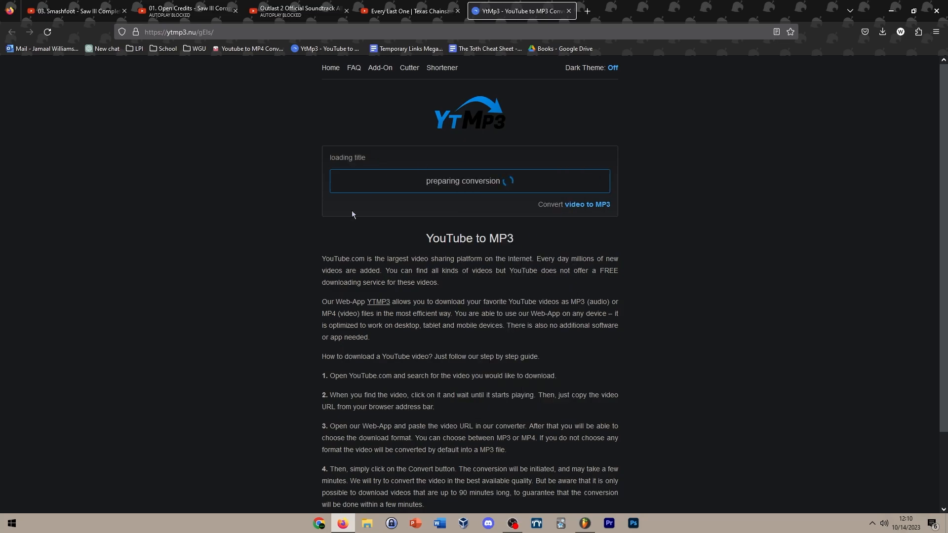
click(126, 19)
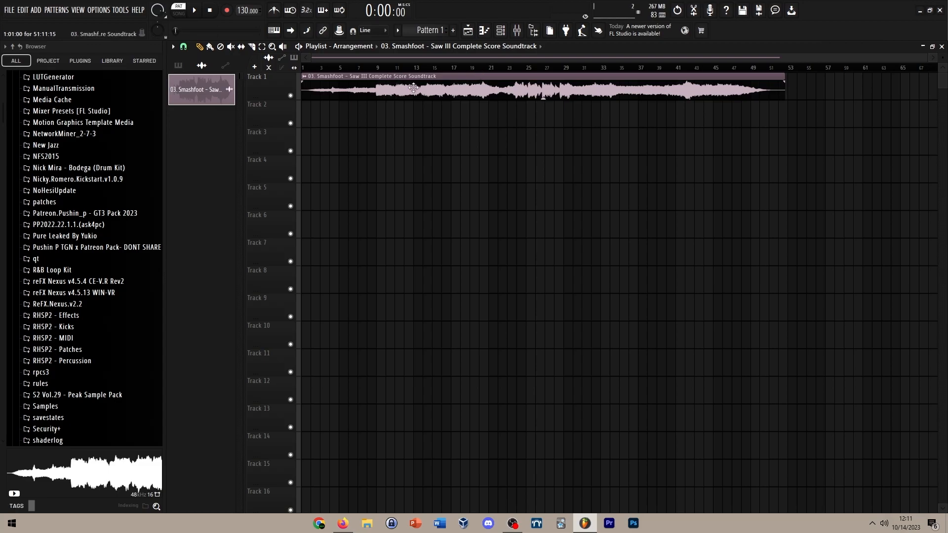
Step: In FL Studio, open the Smashfoot audio clip's sample in a new Slicex channel and move the Slicex window higher
double_click(413, 88)
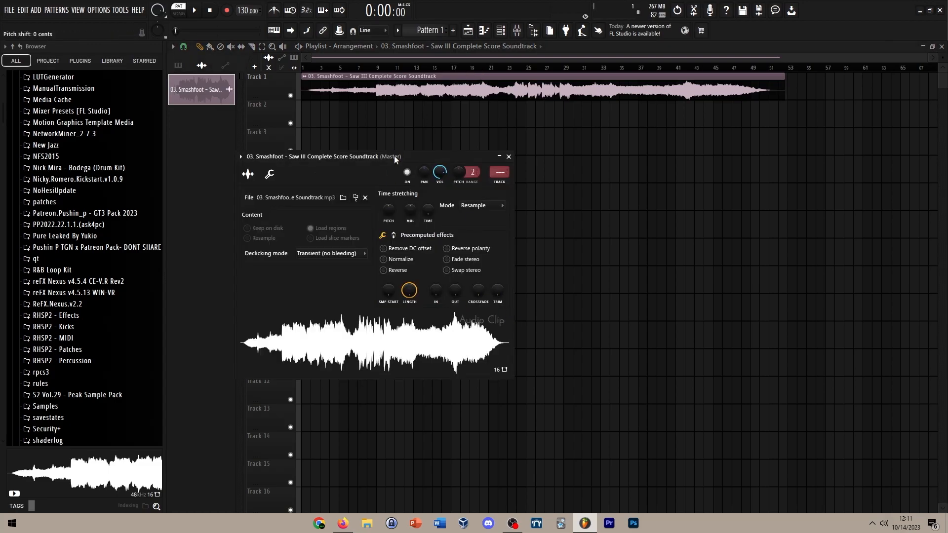
drag(394, 156, 449, 124)
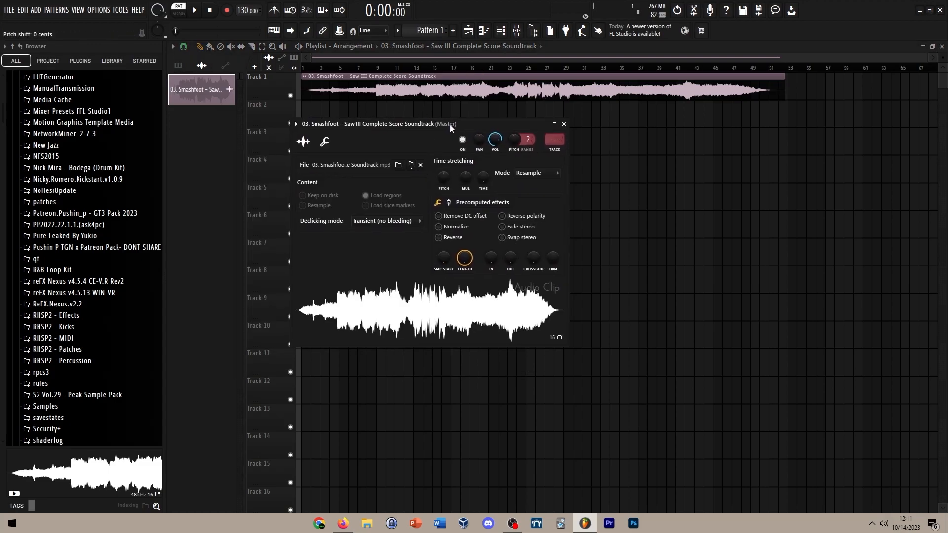
right_click(435, 313)
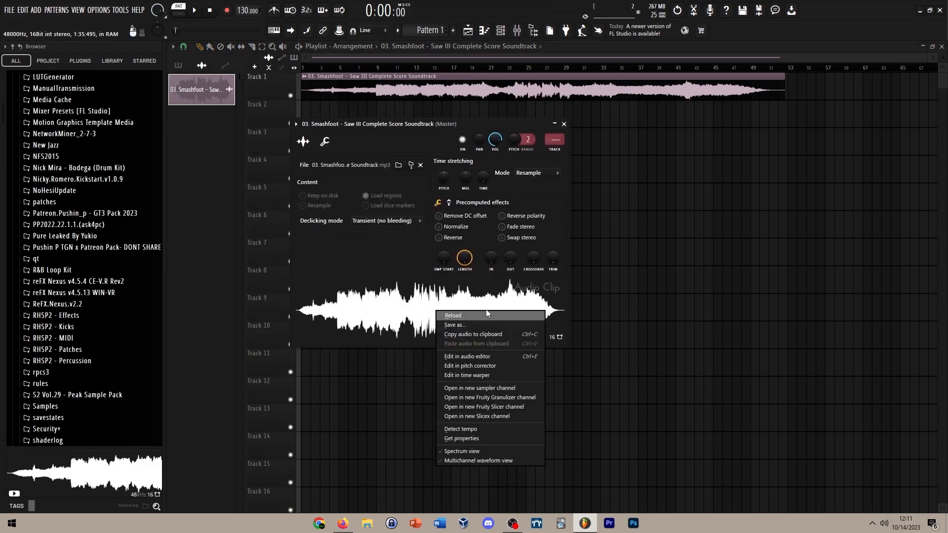
click(496, 416)
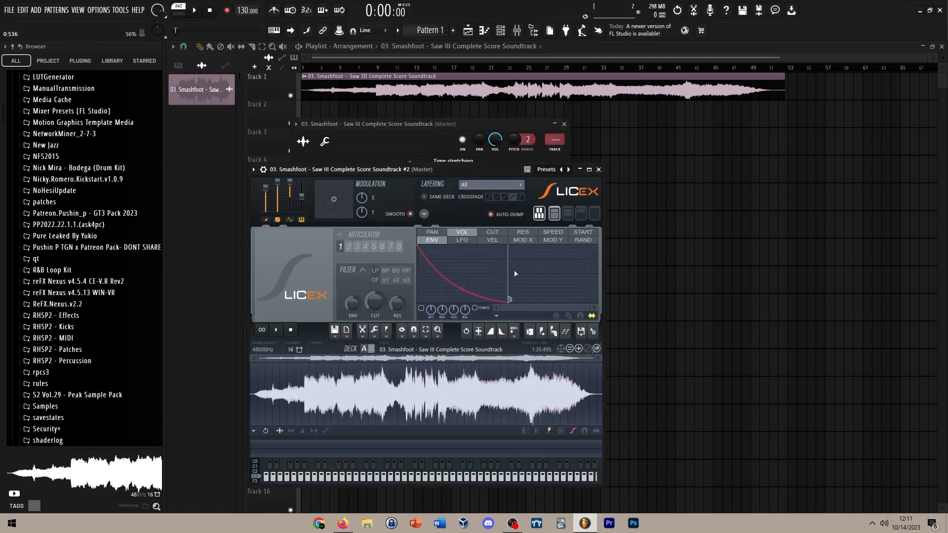
drag(474, 171, 525, 111)
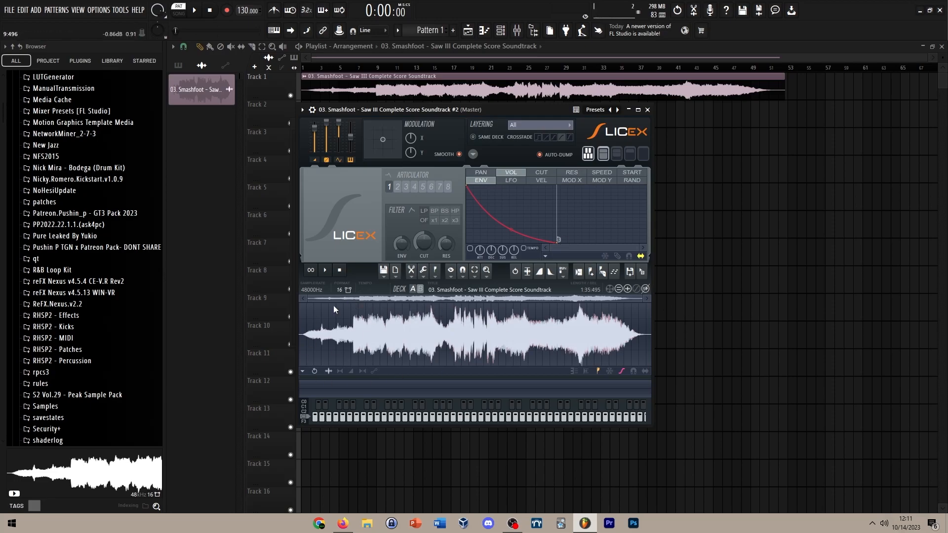
Step: Select the section from about 12 to 59 seconds in the Slicex waveform and preview it
scroll(474, 314, up, 5)
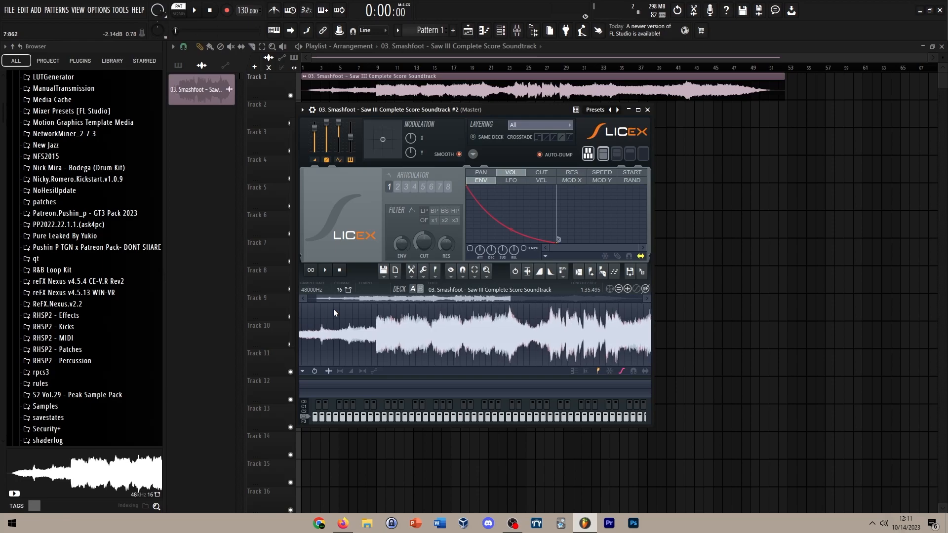
scroll(323, 339, down, 2)
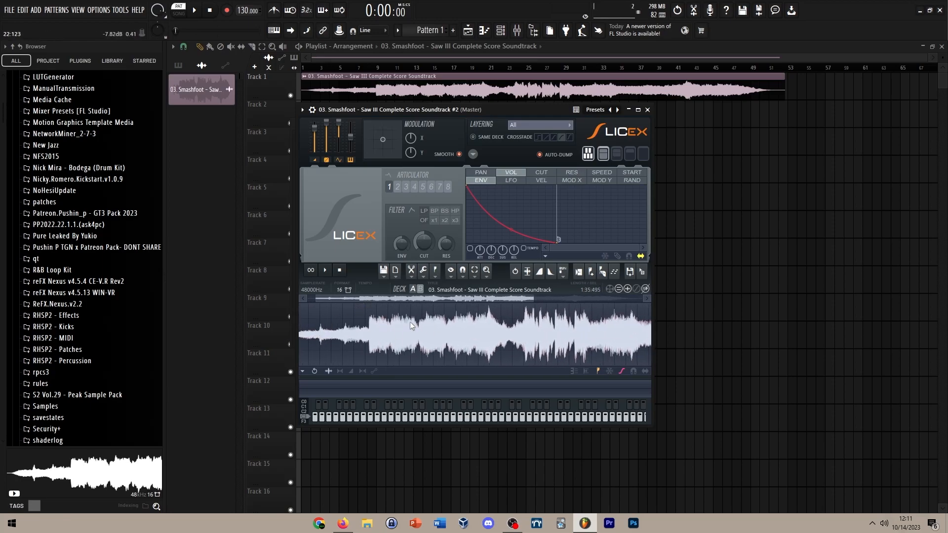
scroll(359, 307, down, 2)
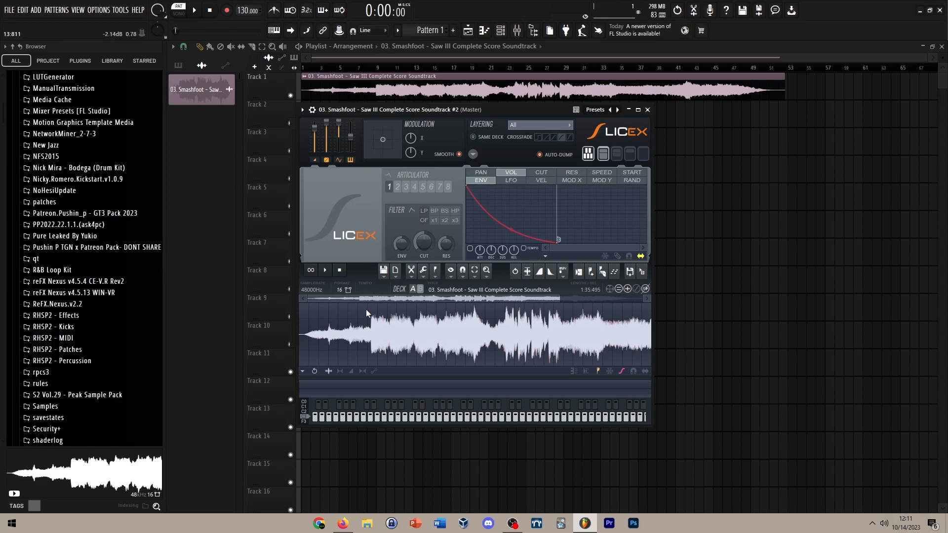
drag(359, 315, 419, 310)
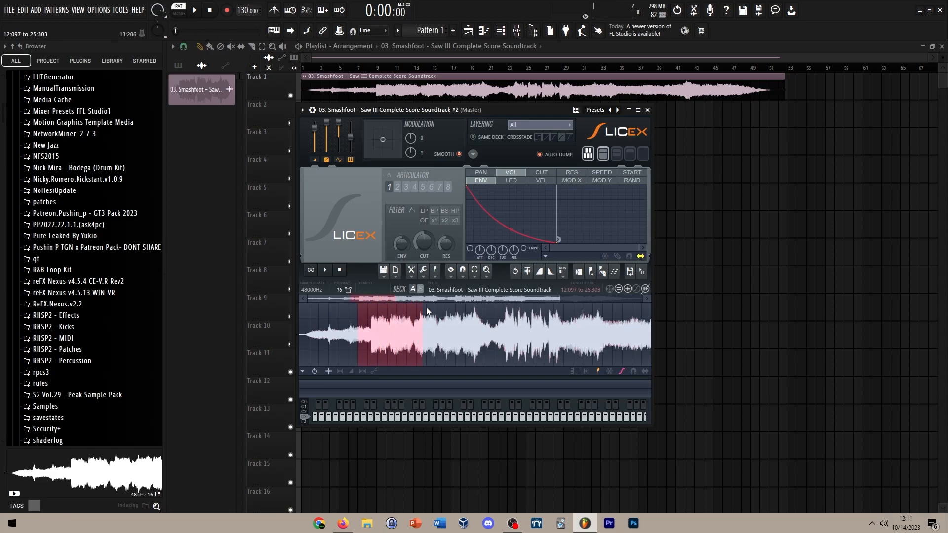
scroll(477, 336, down, 3)
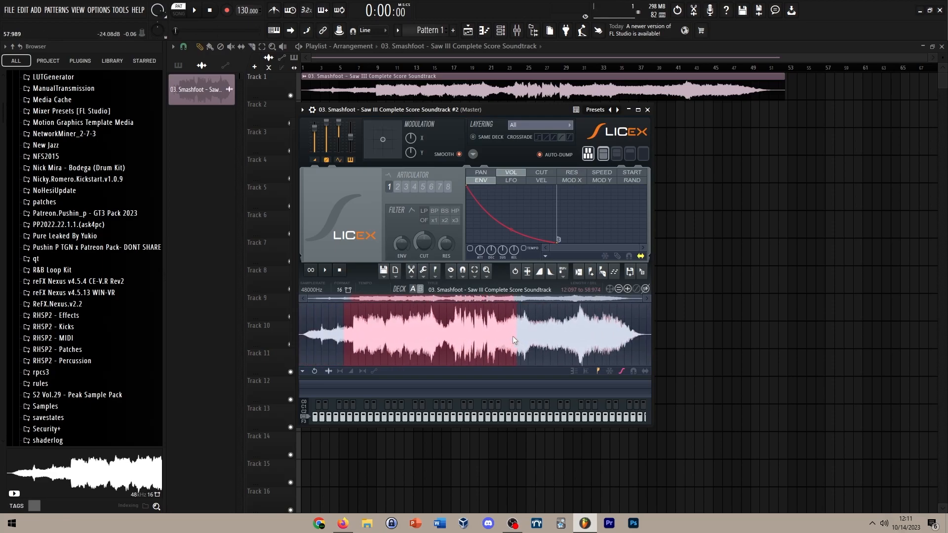
click(357, 331)
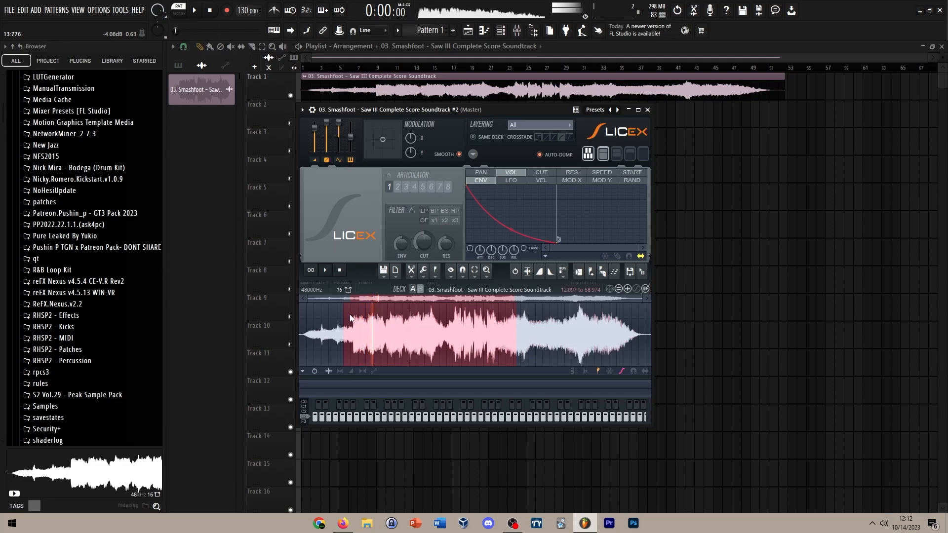
Step: Narrow the selection to about 14.4 to 39.3 seconds and trim the Slicex sample to it
scroll(350, 323, up, 3)
scroll(351, 320, up, 5)
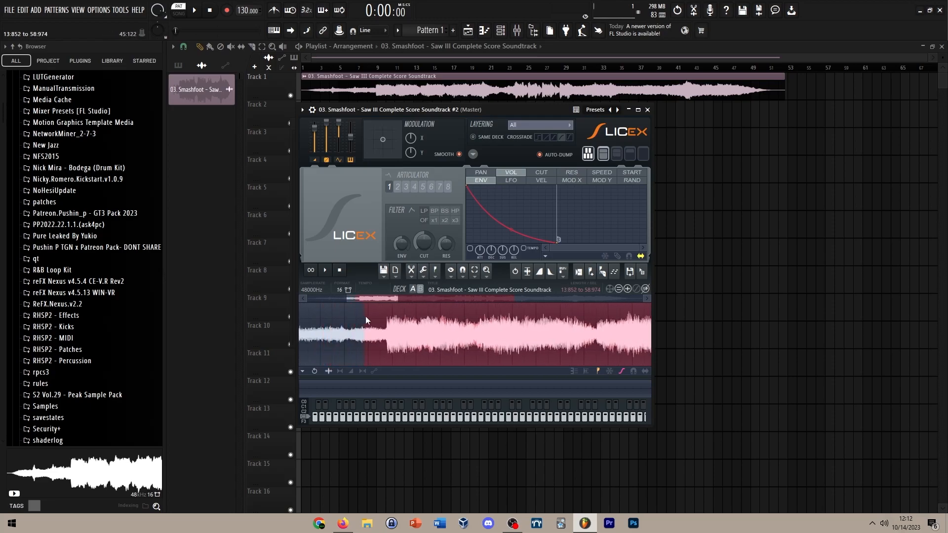
scroll(389, 323, down, 6)
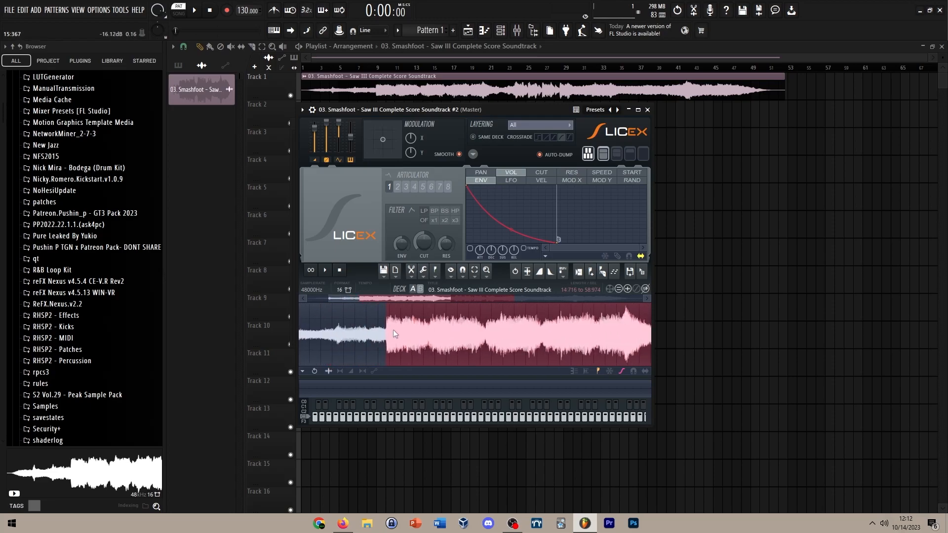
drag(534, 318, 456, 329)
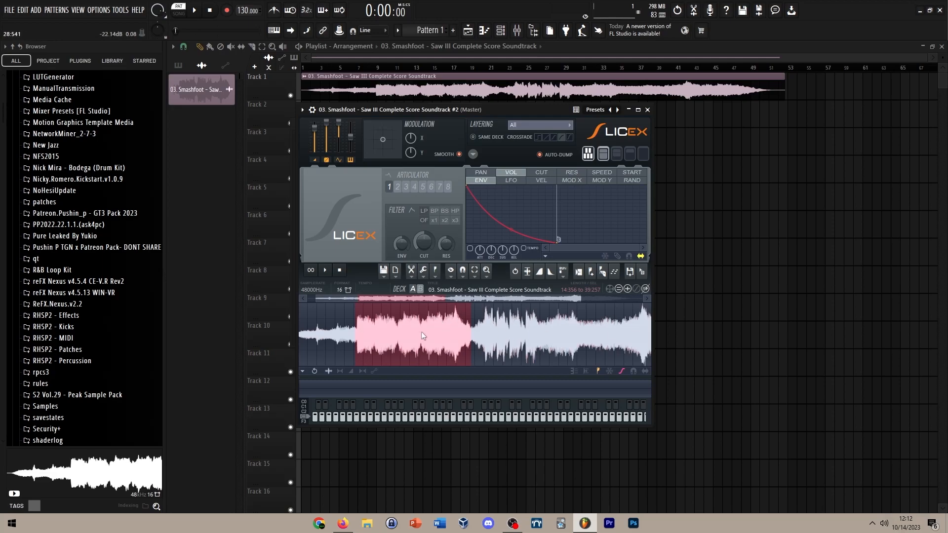
key(ctrl+Delete)
scroll(441, 341, down, 2)
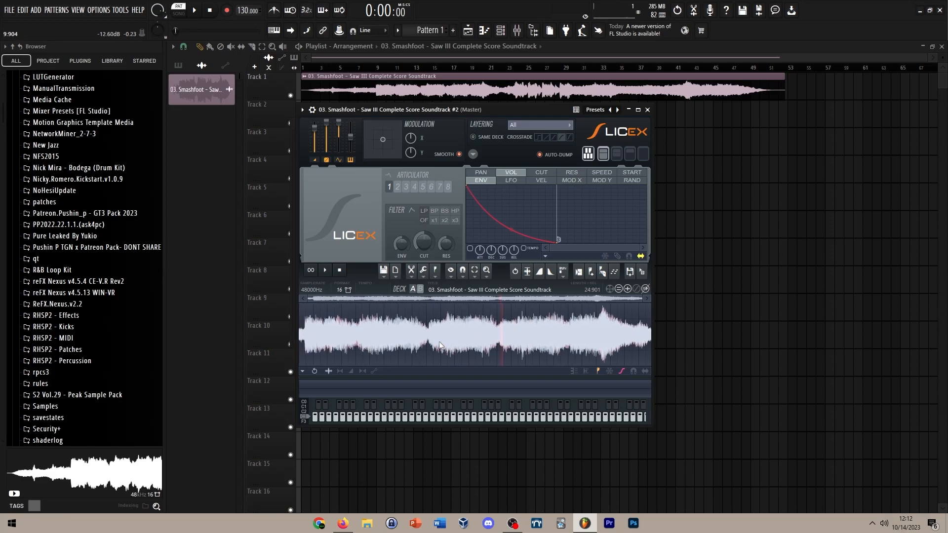
Step: Preview the whole trimmed sample, start the selection at about 0.4 seconds, and trim off the short lead-in
drag(308, 336, 284, 314)
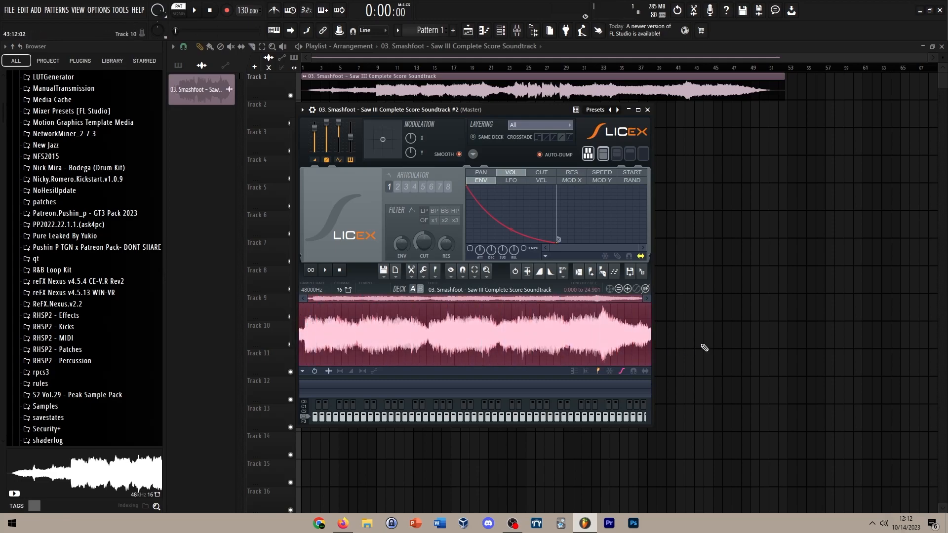
key(space)
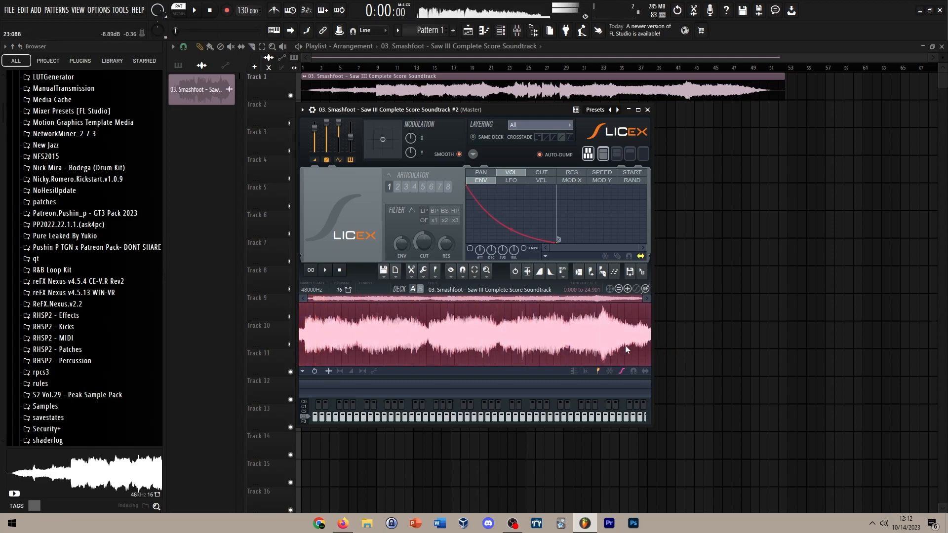
key(space)
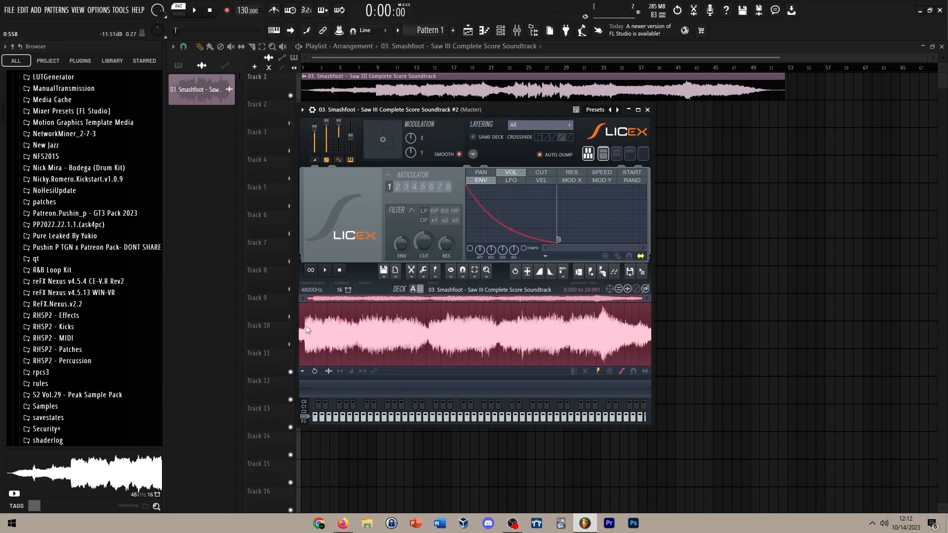
scroll(308, 327, up, 5)
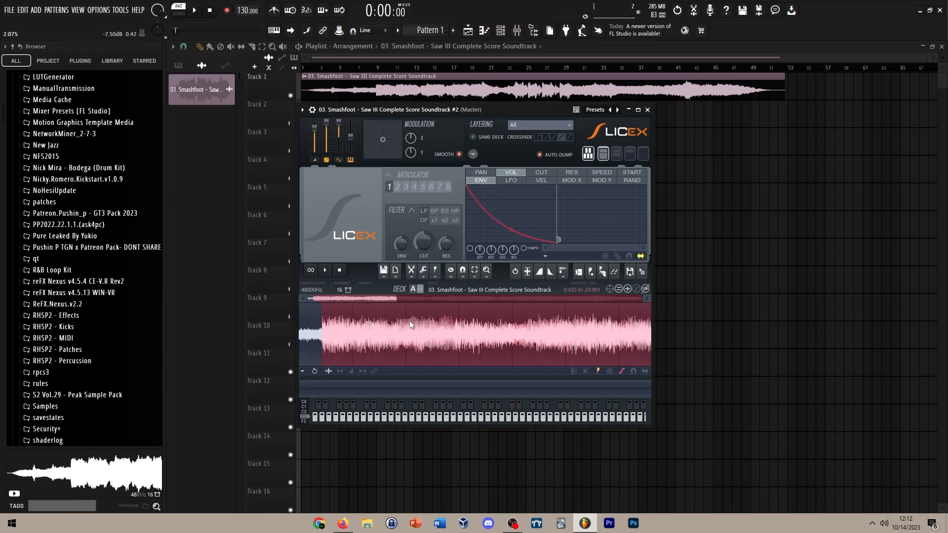
key(ctrl+Delete)
scroll(397, 335, down, 4)
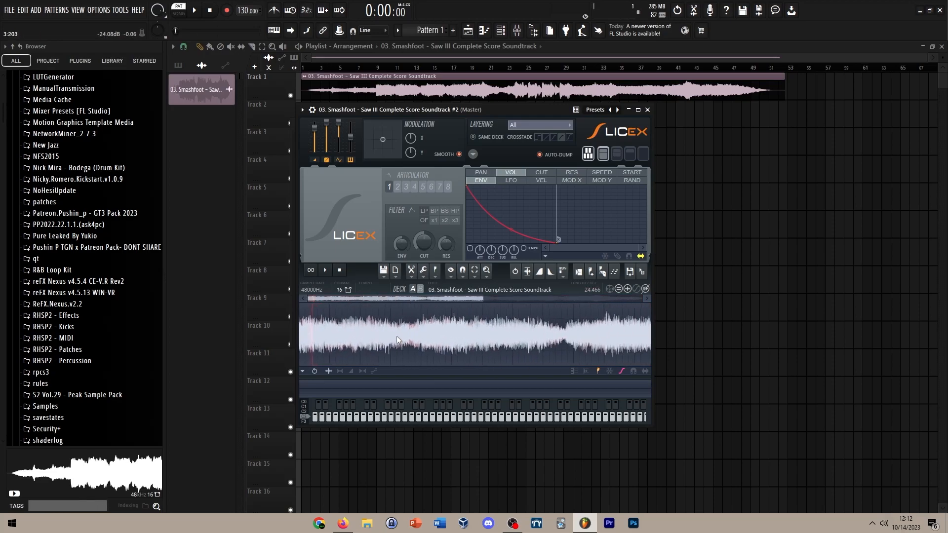
Step: Slice the whole Slicex sample with Large grid-slicing
scroll(420, 340, down, 2)
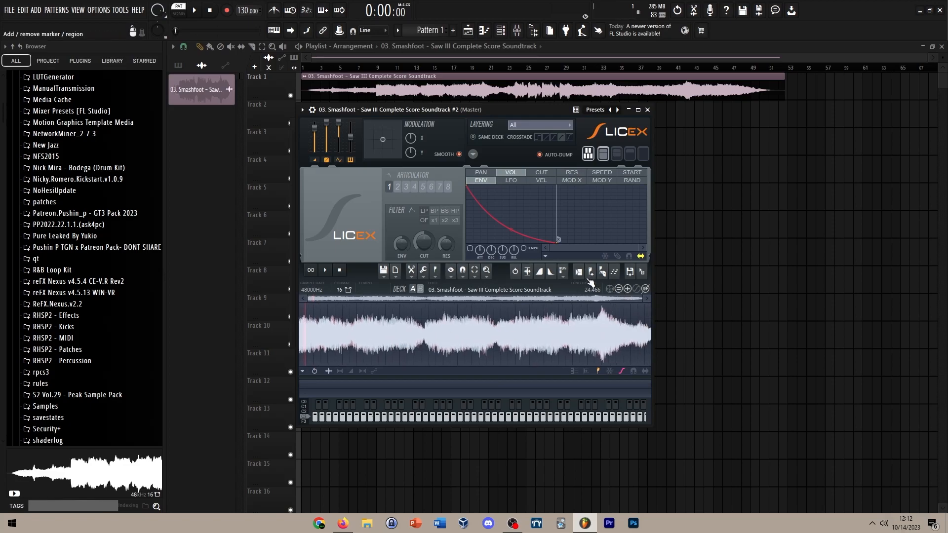
click(608, 277)
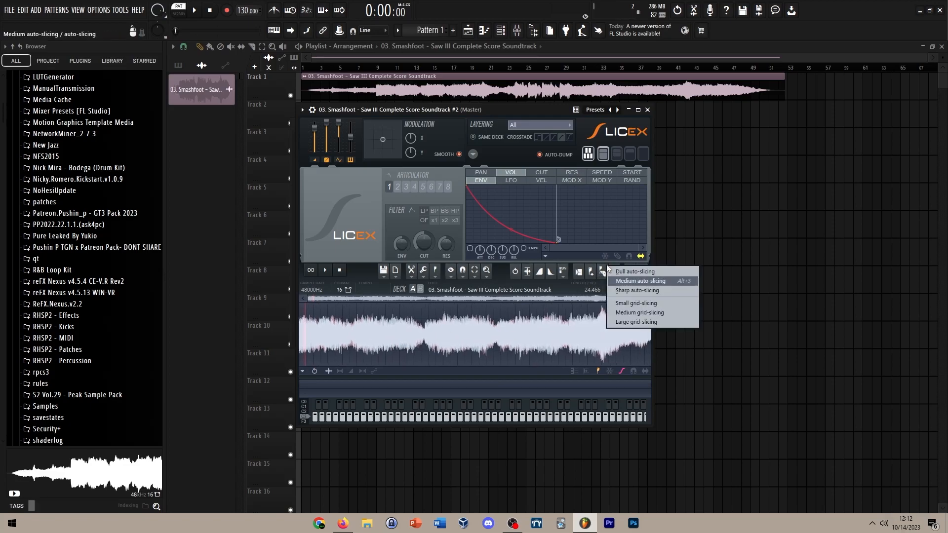
click(629, 324)
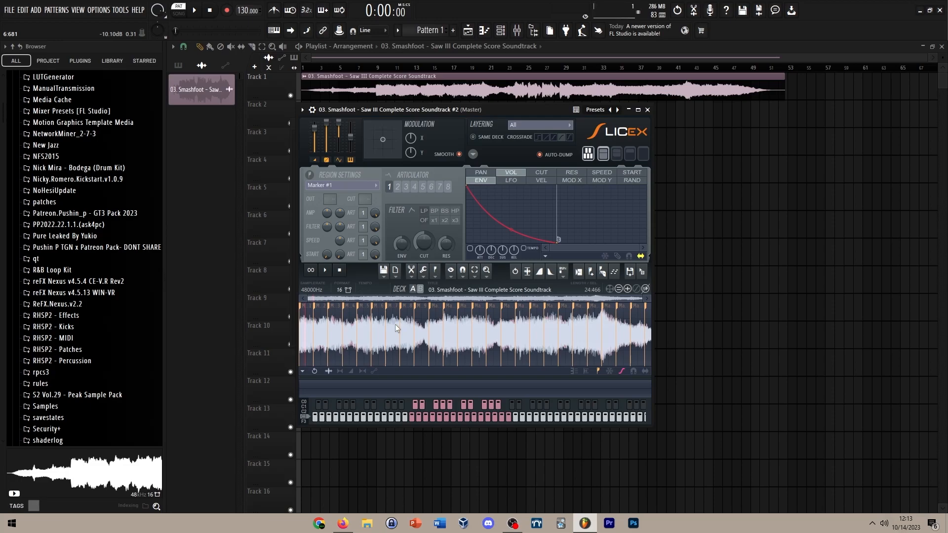
Step: Select the entire sliced sample and apply Declick in and Declick out to all regions
key(ctrl+a)
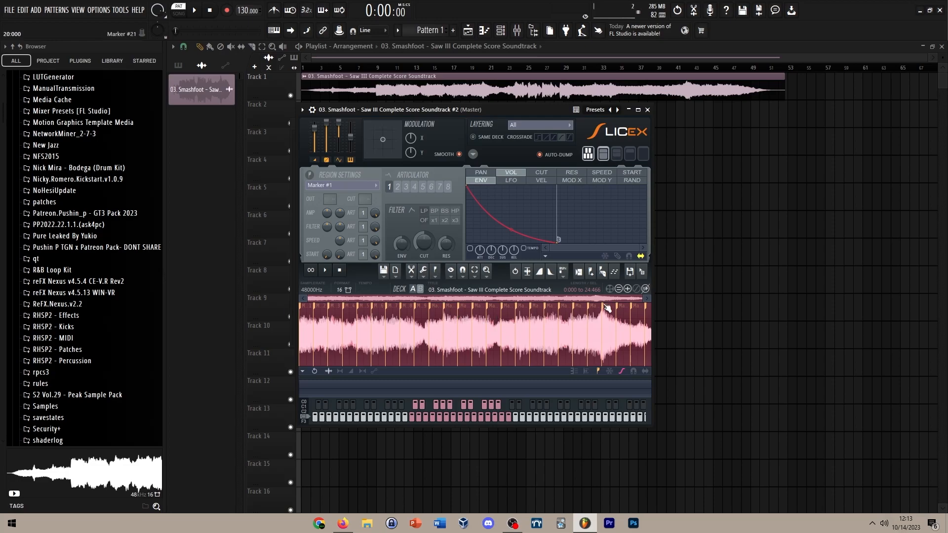
click(423, 272)
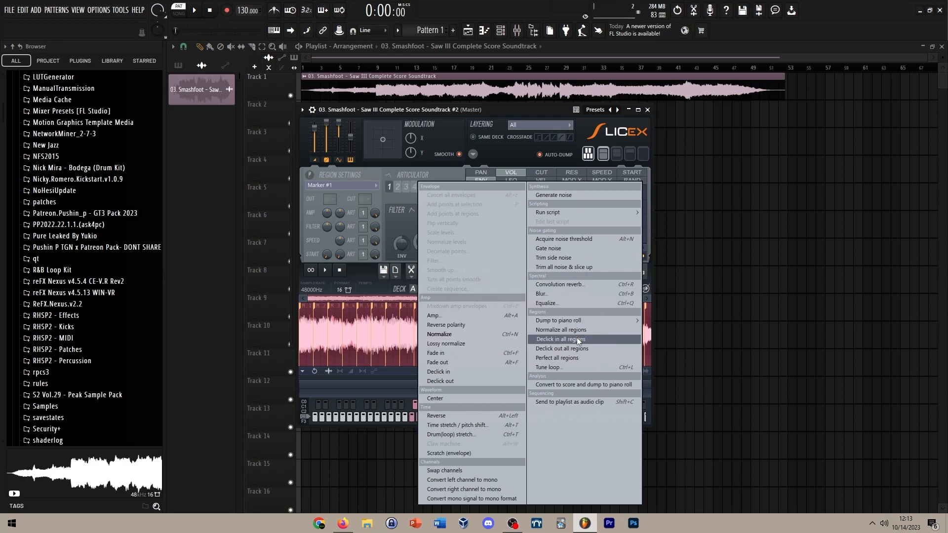
click(576, 339)
click(424, 272)
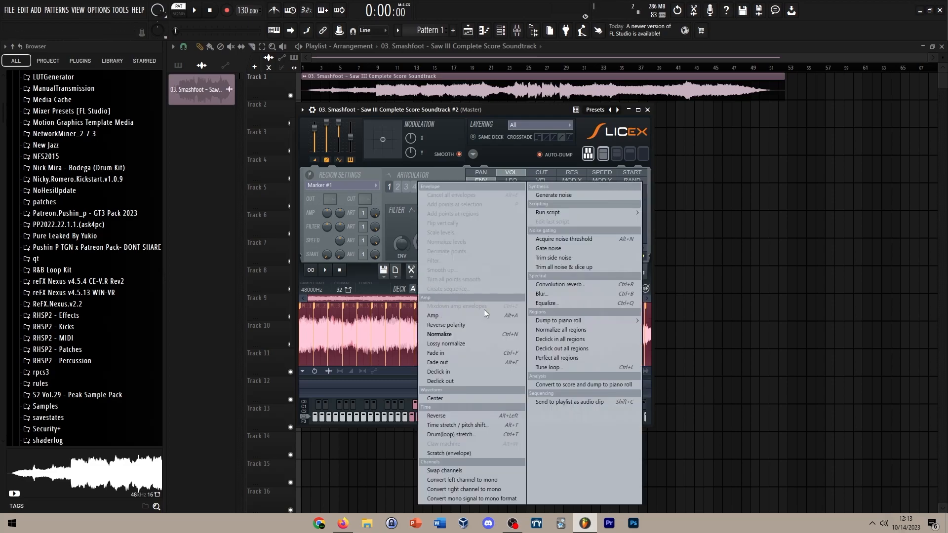
click(575, 348)
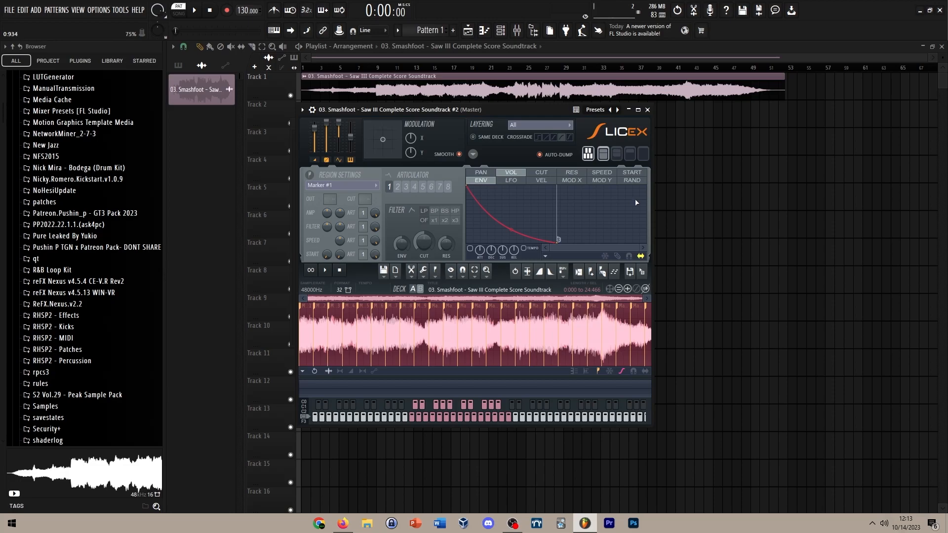
Step: Close Slicex, replace the Smashfoot audio clip on Track 1 with Pattern 1, and open its slice notes in the piano roll
click(647, 109)
click(564, 124)
right_click(363, 89)
drag(428, 31, 307, 78)
double_click(370, 87)
scroll(246, 383, up, 6)
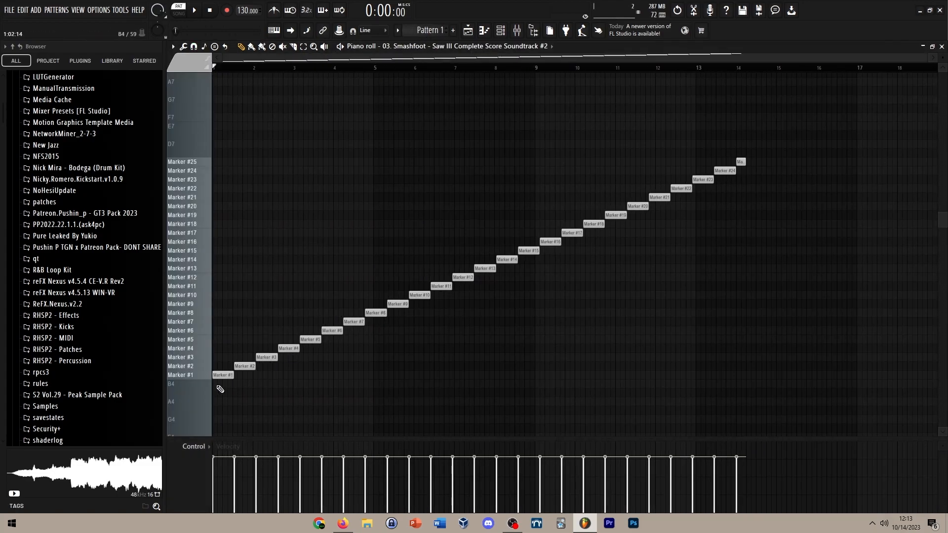
scroll(281, 376, down, 6)
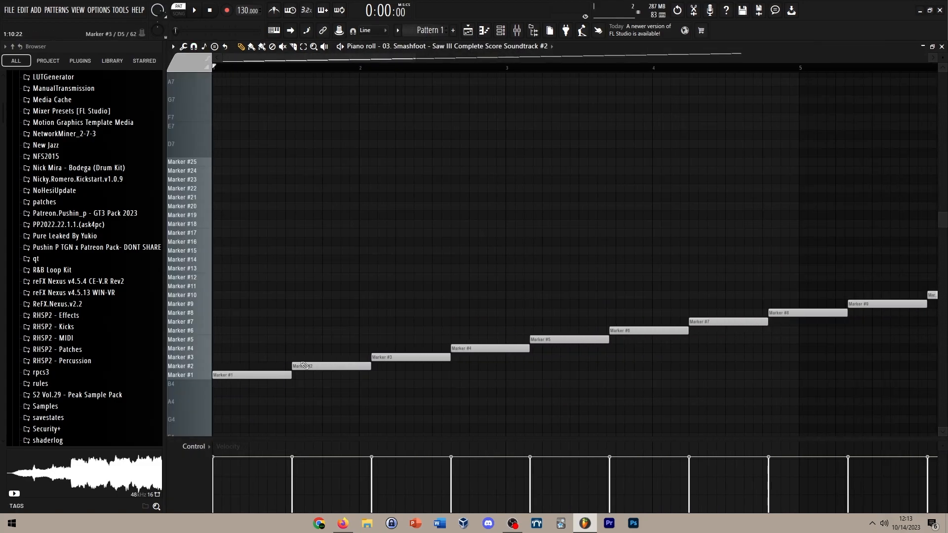
scroll(307, 359, down, 3)
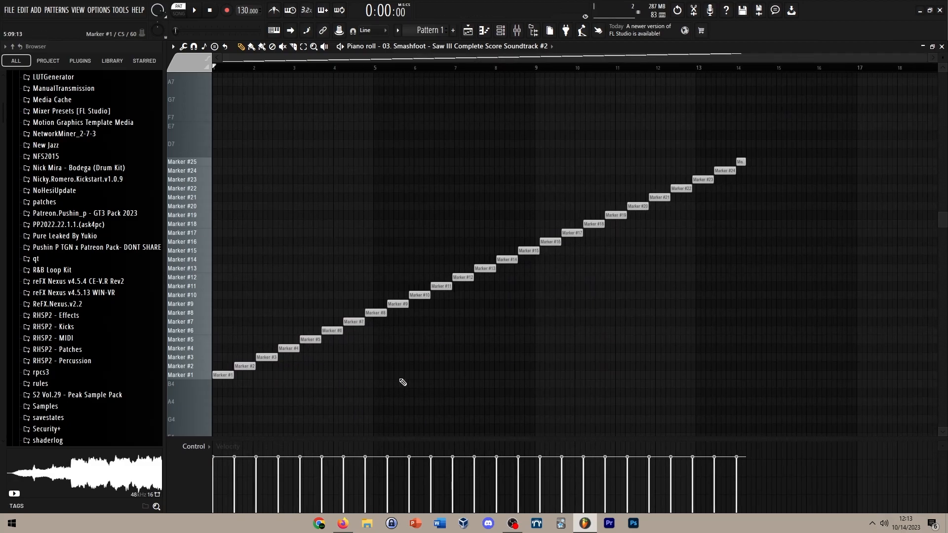
Step: Delete every slice note except Marker #1 and lengthen that note to half a bar
mouse_move(793, 422)
mouse_down()
mouse_move(295, 172)
mouse_move(239, 129)
mouse_up()
key(Delete)
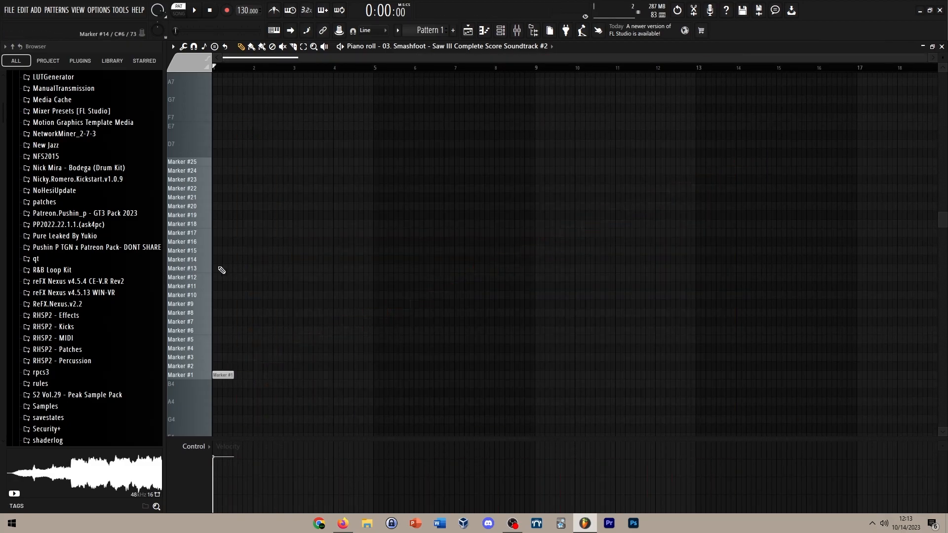
right_click(224, 376)
scroll(217, 379, up, 5)
click(222, 376)
scroll(248, 362, up, 2)
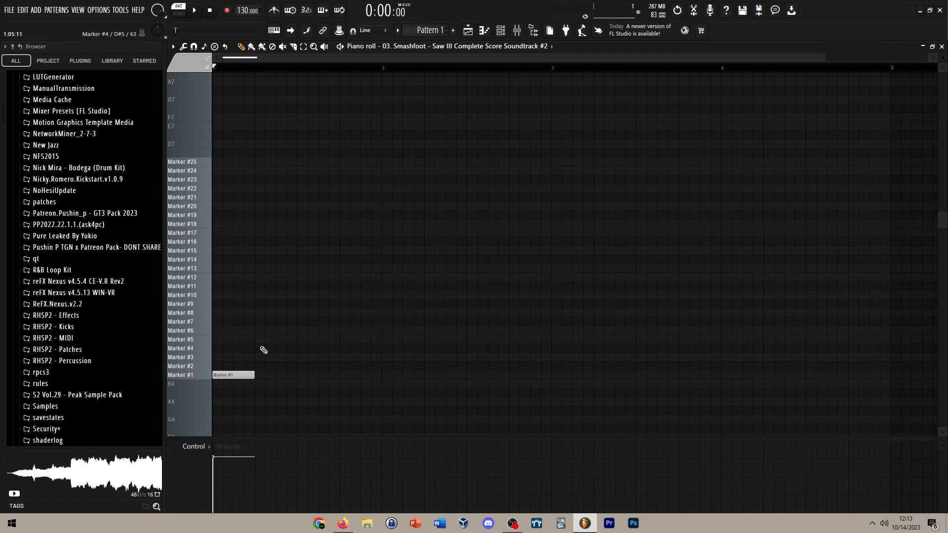
drag(254, 376, 291, 379)
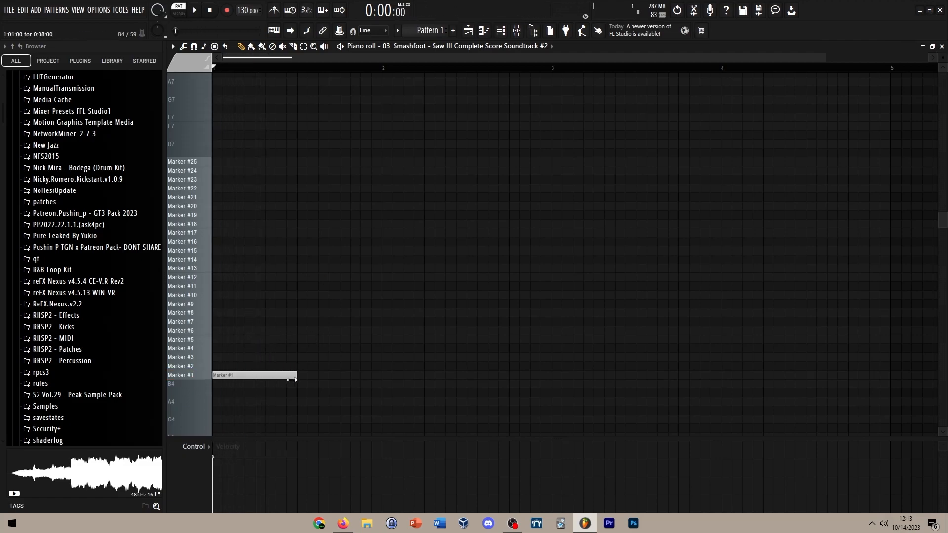
Step: Play the pattern and add a half-bar Marker #6 note directly after the Marker #1 note
key(space)
key(space)
key(space)
key(space)
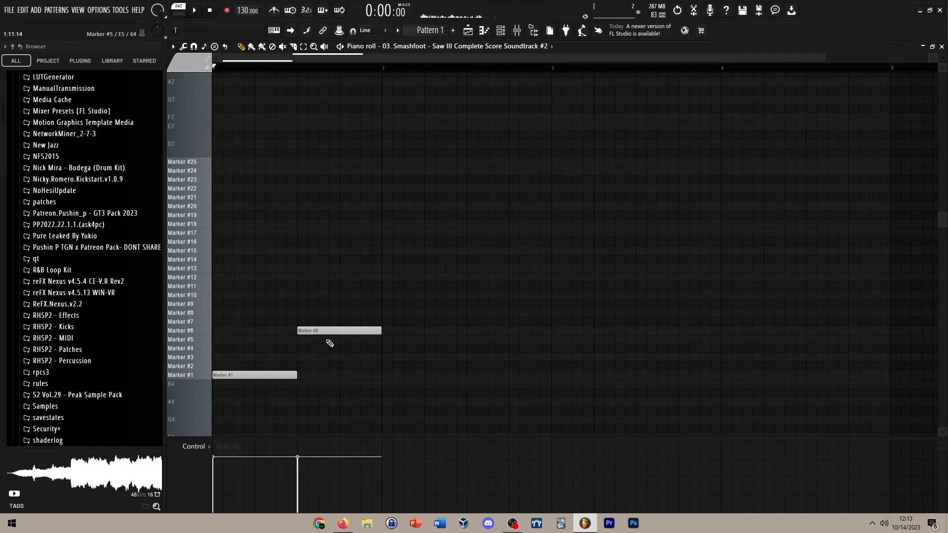
Step: Try a Marker #1 note at the start of bar 2, play the phrase, and remove that note
click(388, 375)
key(space)
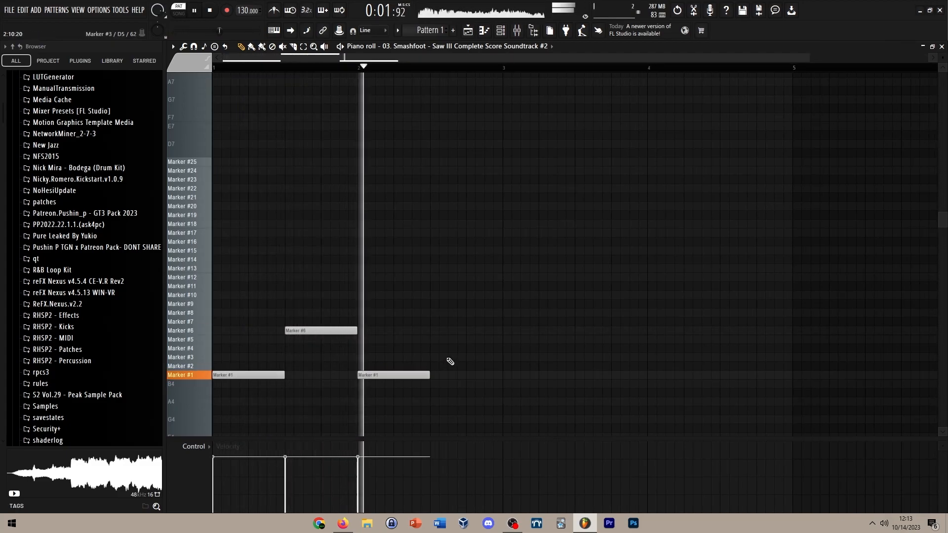
right_click(393, 376)
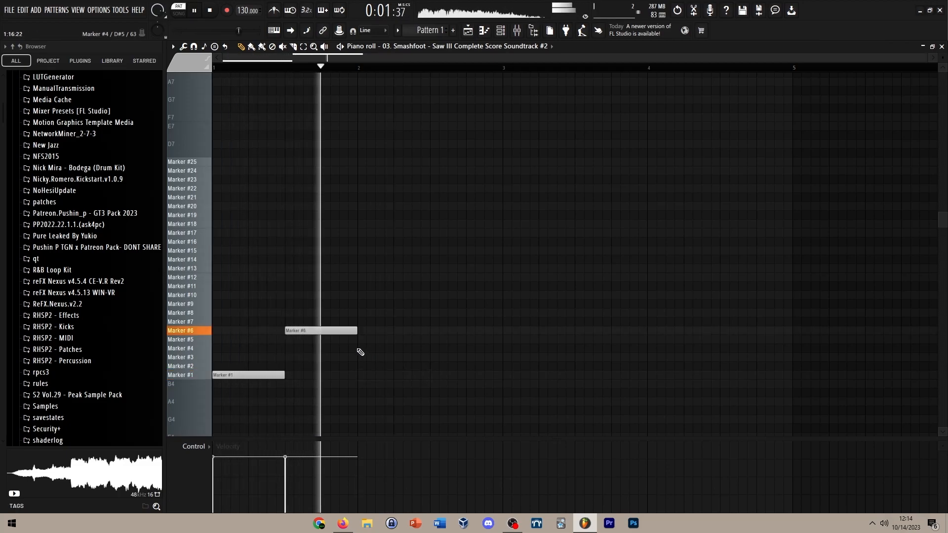
Step: Fill bar 2 with half-bar Marker #4 and Marker #5 notes, then stop playback
click(360, 348)
click(434, 340)
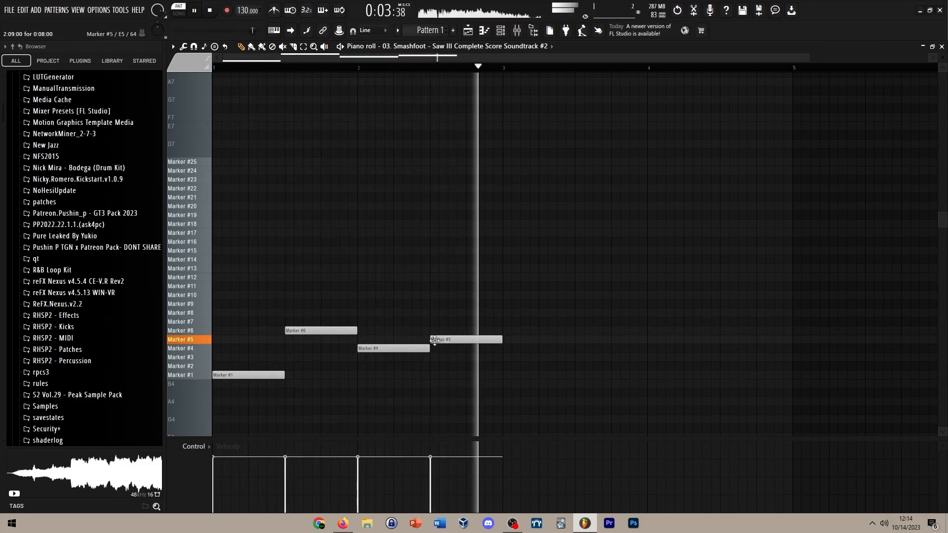
key(space)
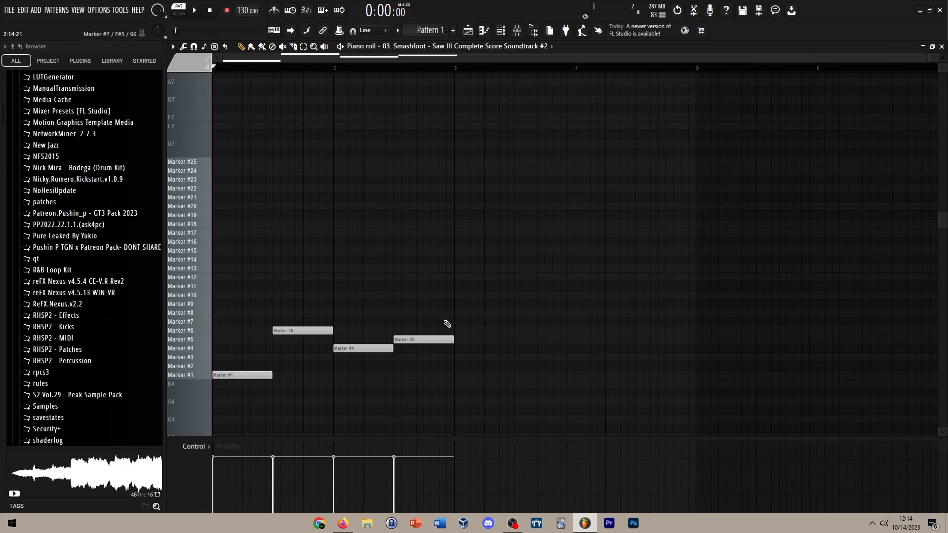
Step: Duplicate the two-bar slice phrase into bars 3 and 4 and deselect the notes
scroll(321, 334, down, 6)
scroll(348, 202, up, 4)
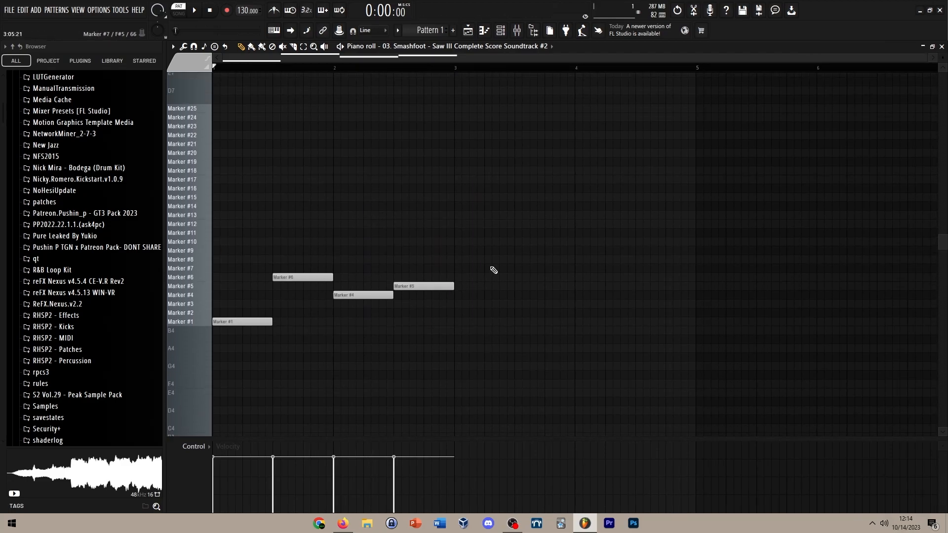
key(ctrl+b)
key(ctrl+d)
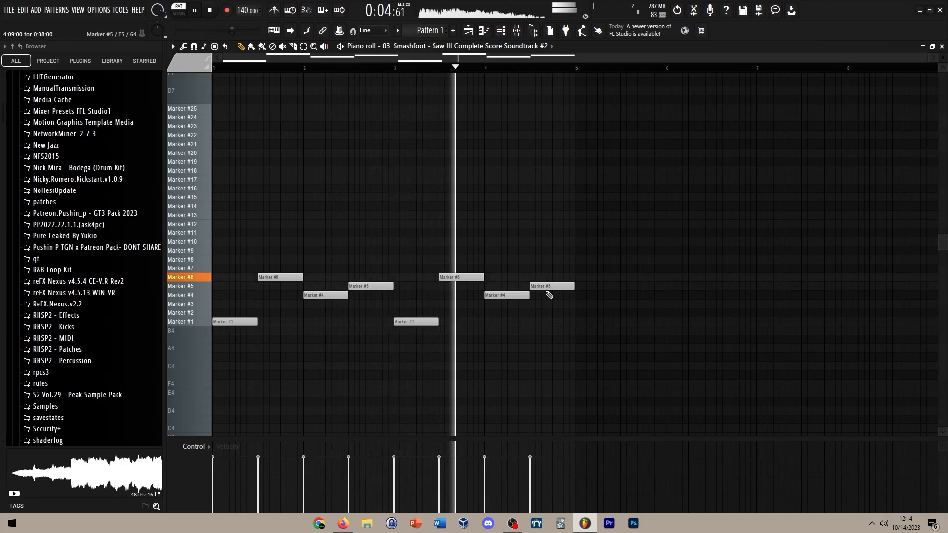
Step: Try the last note of bar 4 on Marker #8, Marker #7 and Marker #10 while playing the pattern
drag(546, 287, 545, 260)
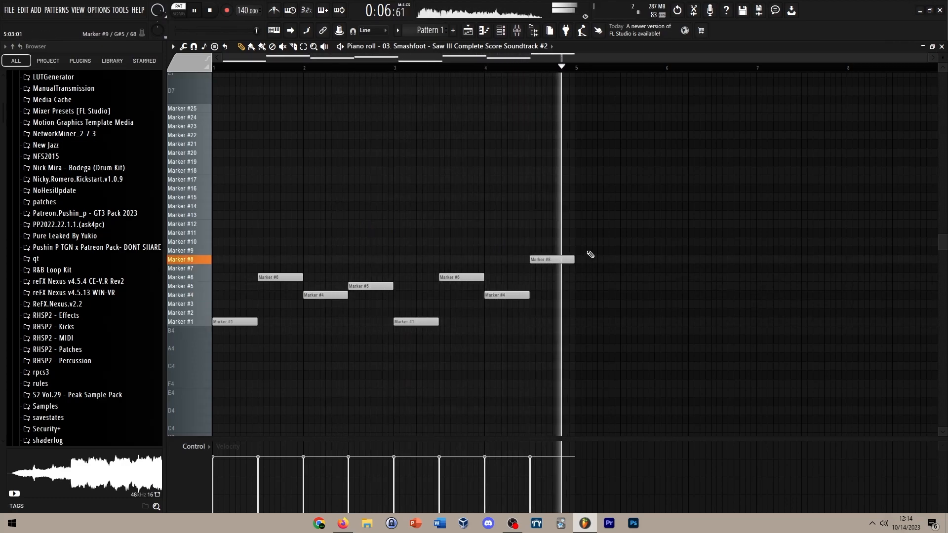
drag(550, 259, 549, 268)
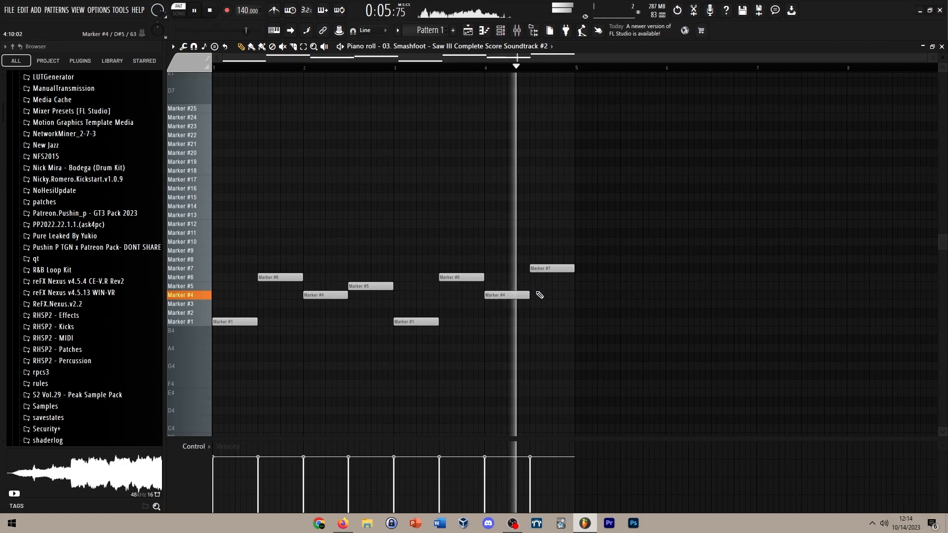
key(space)
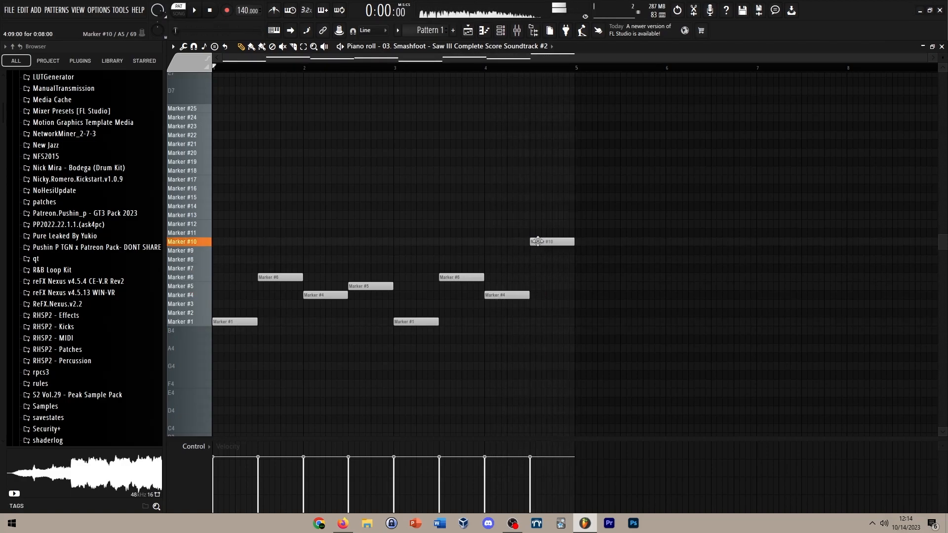
key(space)
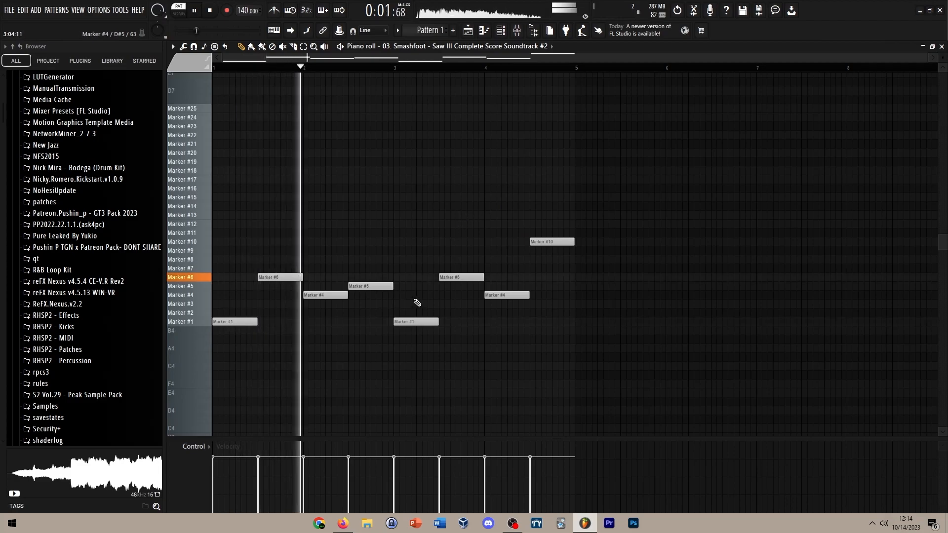
scroll(432, 297, down, 3)
scroll(442, 293, up, 2)
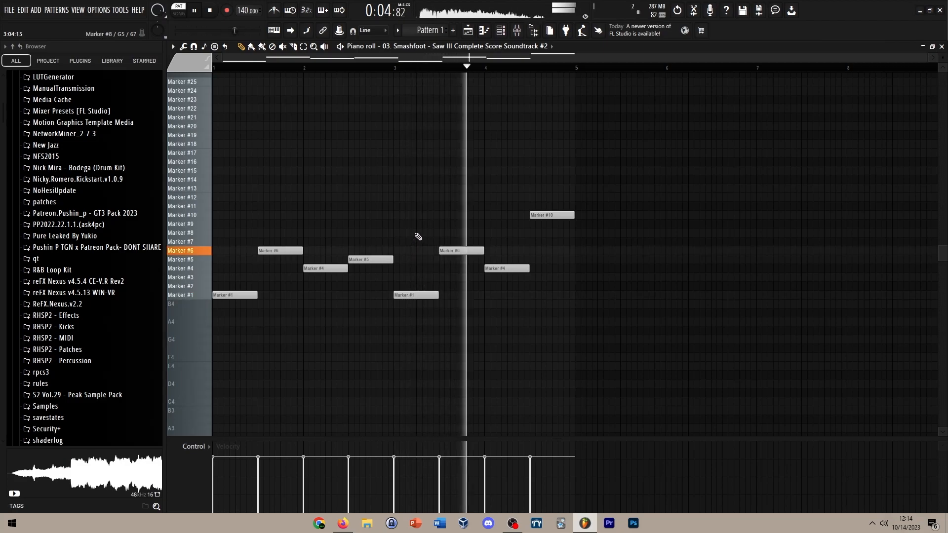
Step: Try the Marker #1 notes in bars 1 and 3 on Marker #2, play them, and move both back to Marker #1
drag(234, 295, 235, 286)
drag(416, 295, 416, 286)
key(space)
drag(227, 303, 446, 282)
key(space)
key(space)
click(277, 251)
mouse_move(288, 251)
mouse_down()
mouse_move(288, 188)
mouse_move(252, 295)
mouse_move(287, 250)
mouse_up()
drag(235, 286, 235, 295)
click(277, 250)
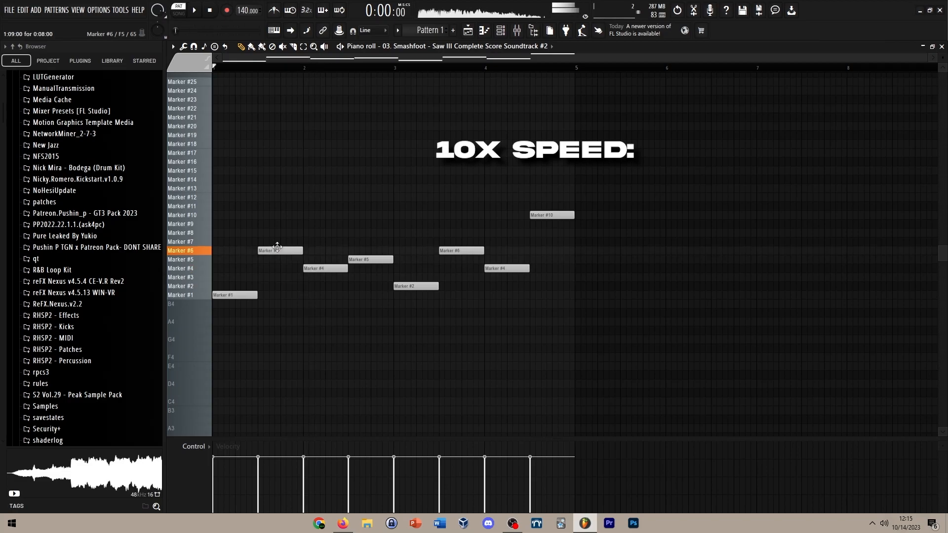
drag(416, 286, 416, 295)
Step: Play the phrase and move the last note of bar 4 up to Marker #15
key(space)
key(space)
drag(552, 215, 552, 170)
key(space)
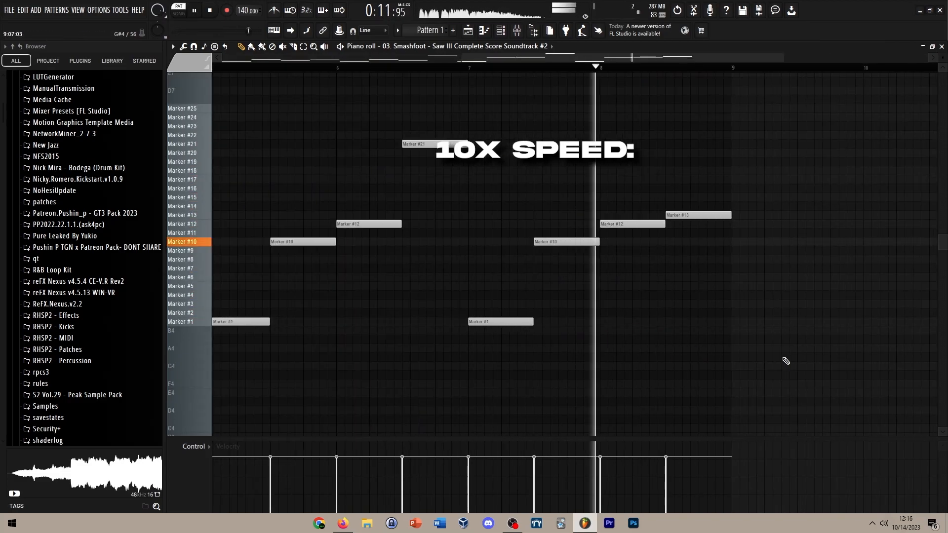
Step: Try moving the last note of bar 8 to a higher slice and remove the Marker #12 note before it
drag(668, 213, 668, 156)
right_click(627, 222)
right_click(654, 162)
scroll(753, 377, down, 3)
key(space)
Step: Delete the notes in bars 5 to 8, duplicate bars 1 to 4 into their place, and deselect the copies
drag(755, 401, 493, 89)
key(Delete)
key(ctrl+b)
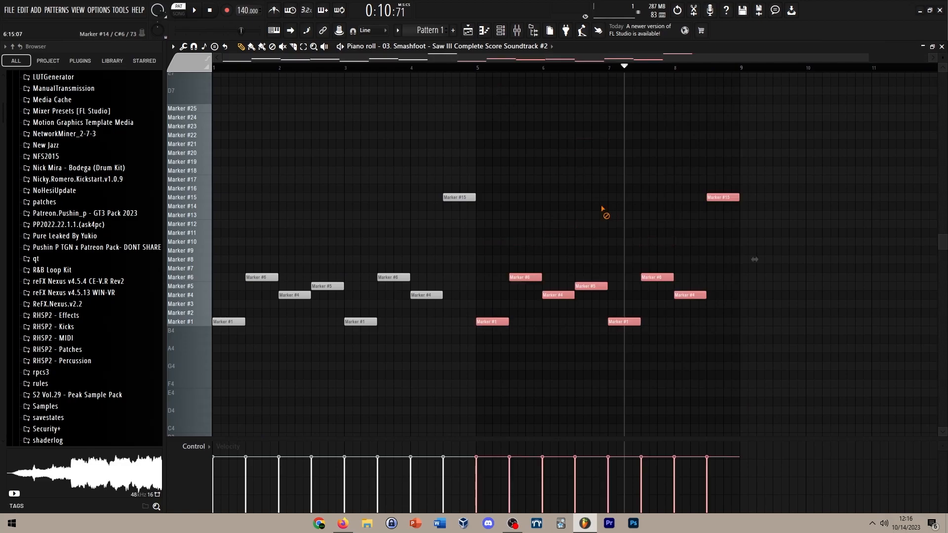
ctrl+click(602, 206)
scroll(603, 207, down, 1)
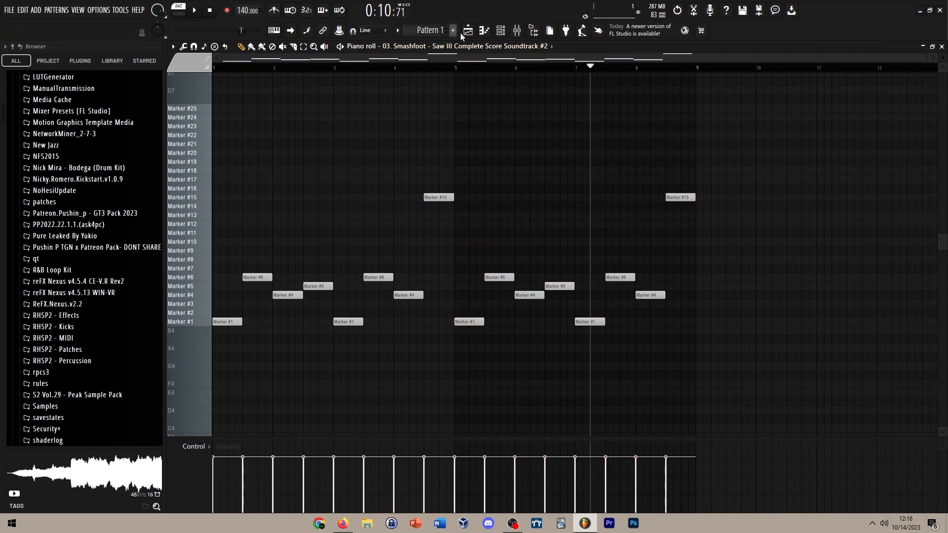
Step: Open the playlist and quick render Pattern 1 as an audio clip
click(467, 30)
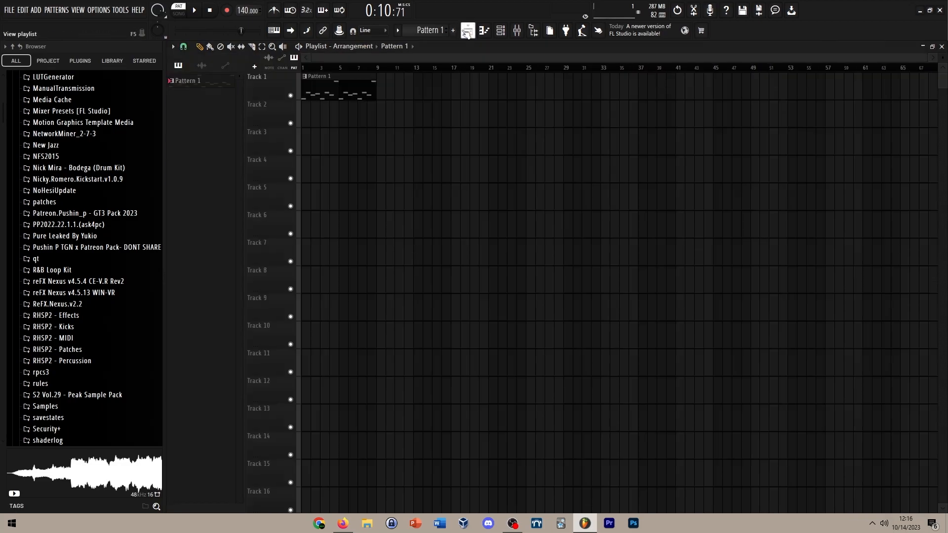
click(254, 67)
click(201, 65)
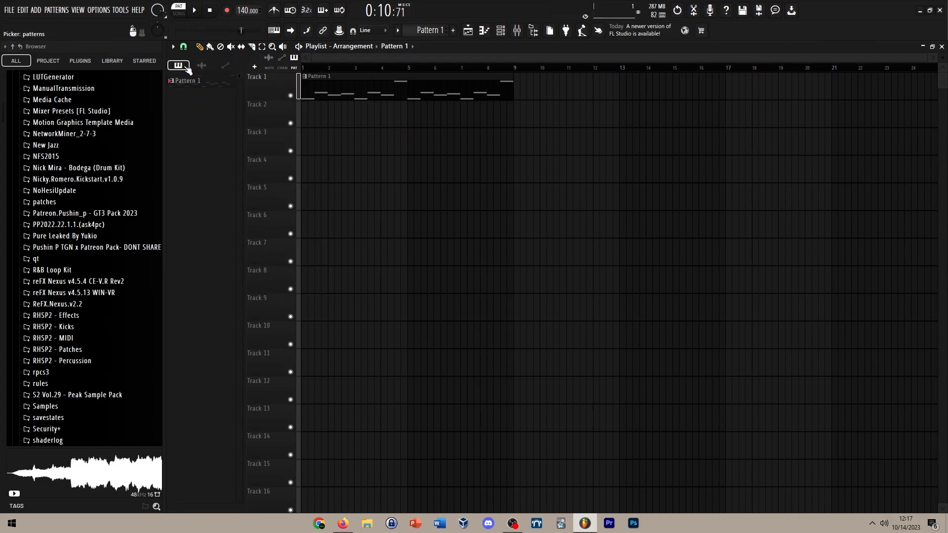
right_click(181, 86)
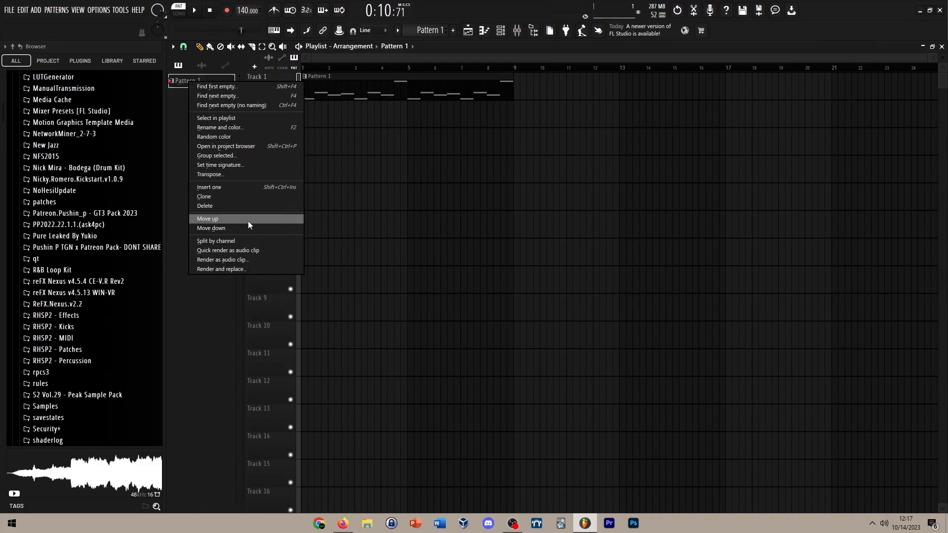
click(238, 252)
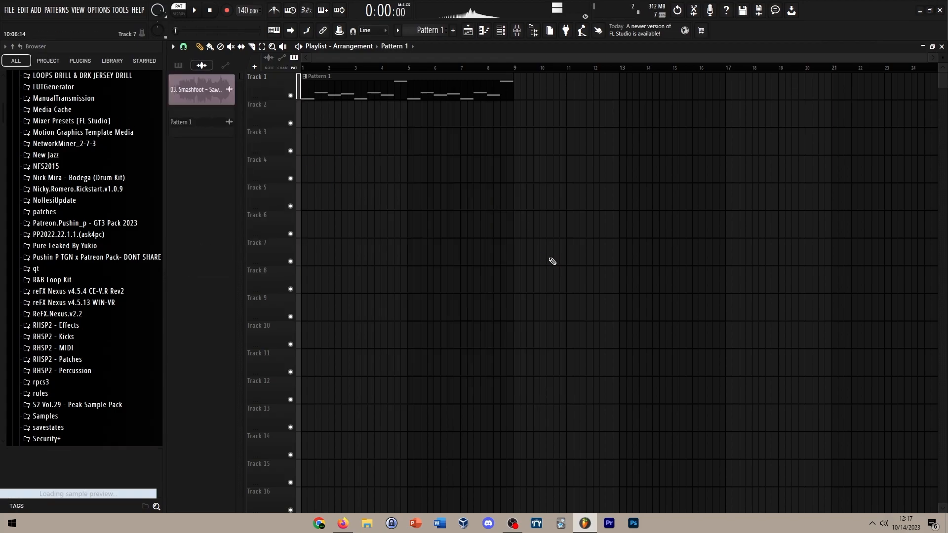
Step: Place the rendered Pattern 1 audio clip on Track 2 at bar 1 and mute Track 1
mouse_move(390, 117)
mouse_down()
mouse_move(466, 116)
mouse_move(379, 116)
mouse_up()
click(290, 95)
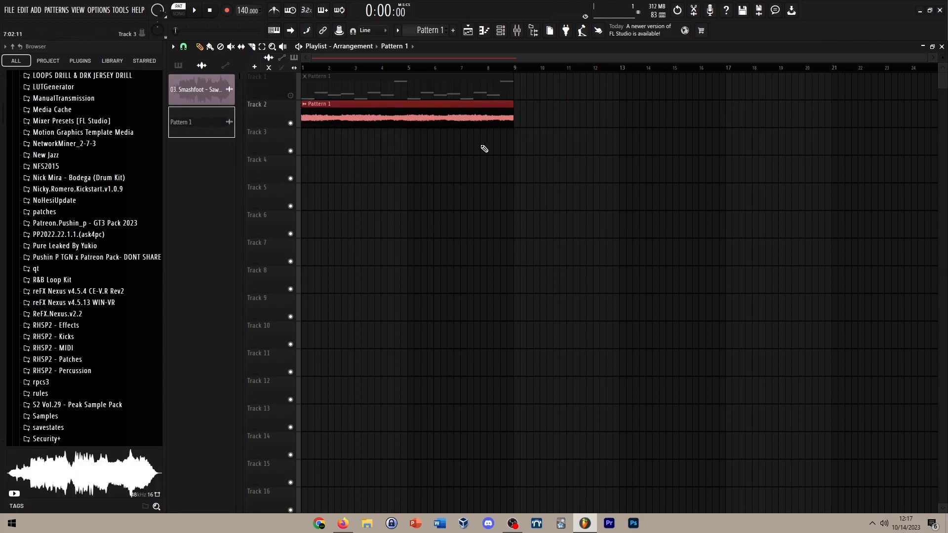
scroll(523, 130, up, 7)
scroll(449, 136, down, 7)
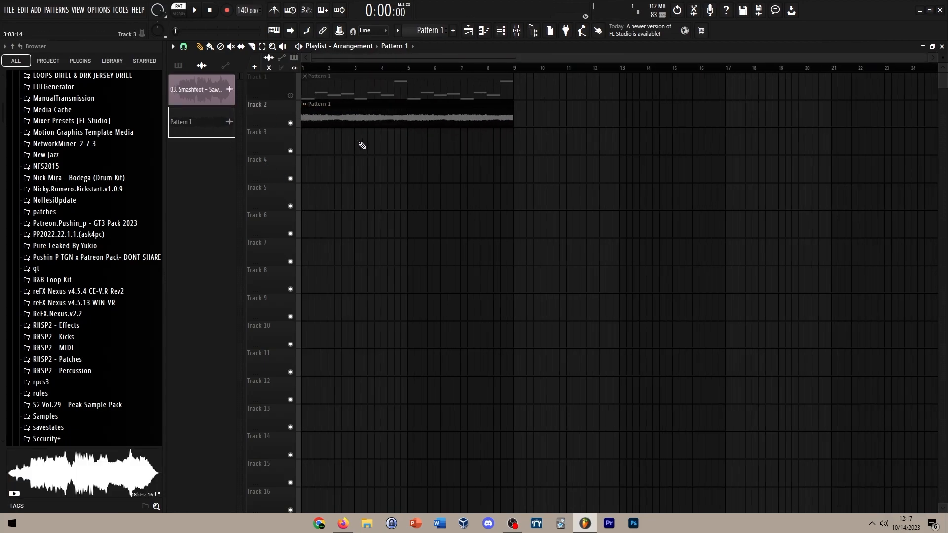
Step: Set the Pattern 1 audio clip's time-stretching mode to Stretch and close its channel settings
double_click(423, 124)
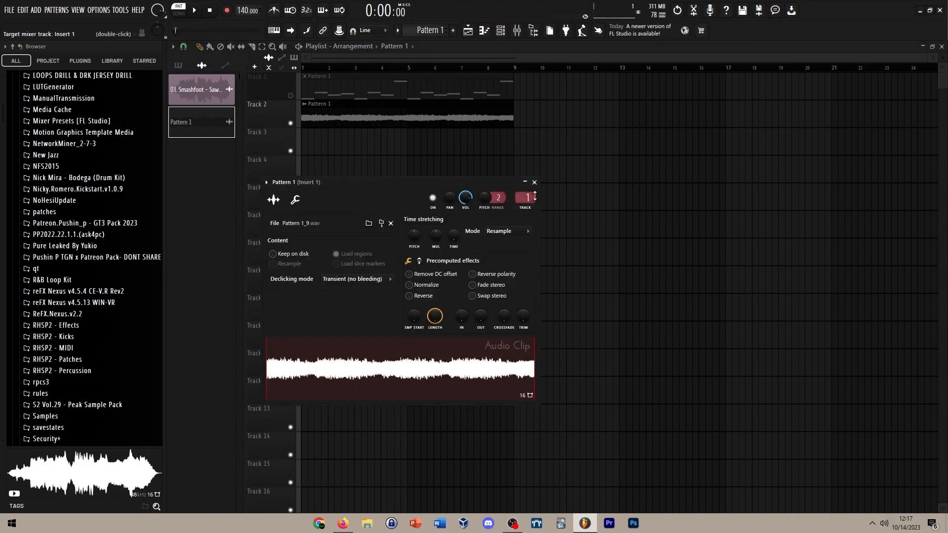
click(530, 231)
click(501, 298)
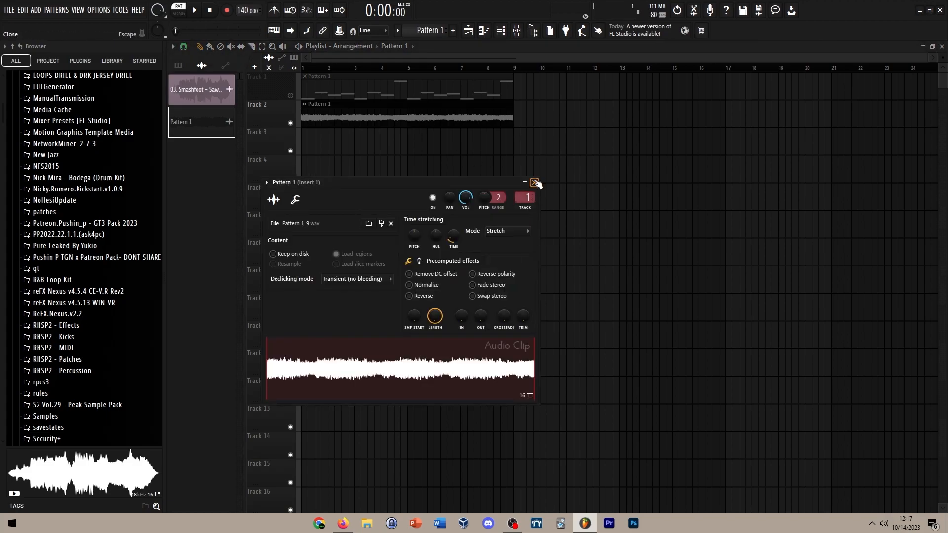
click(535, 182)
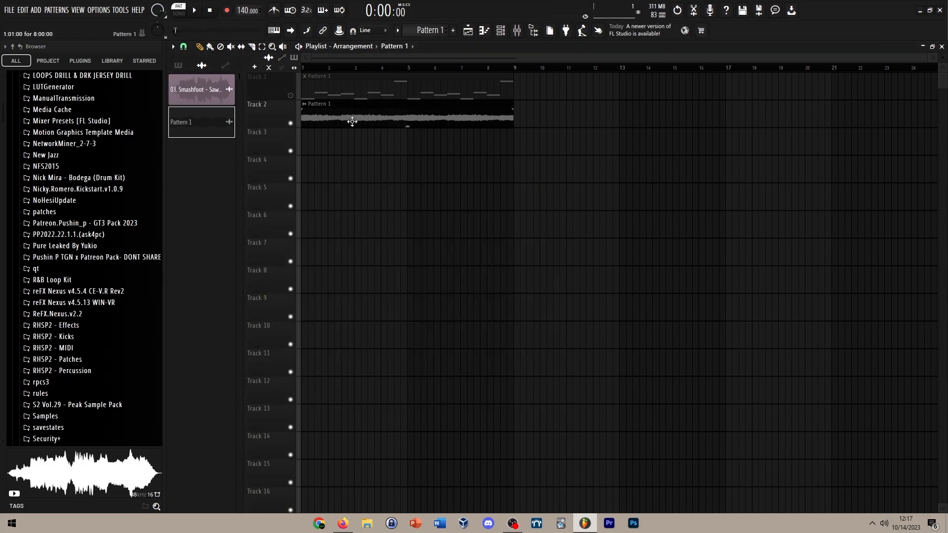
Step: Add Fruity Reeverb 2 to slot 10 of mixer Insert 1, lower its mix level, and audition the arrangement
click(516, 32)
click(903, 223)
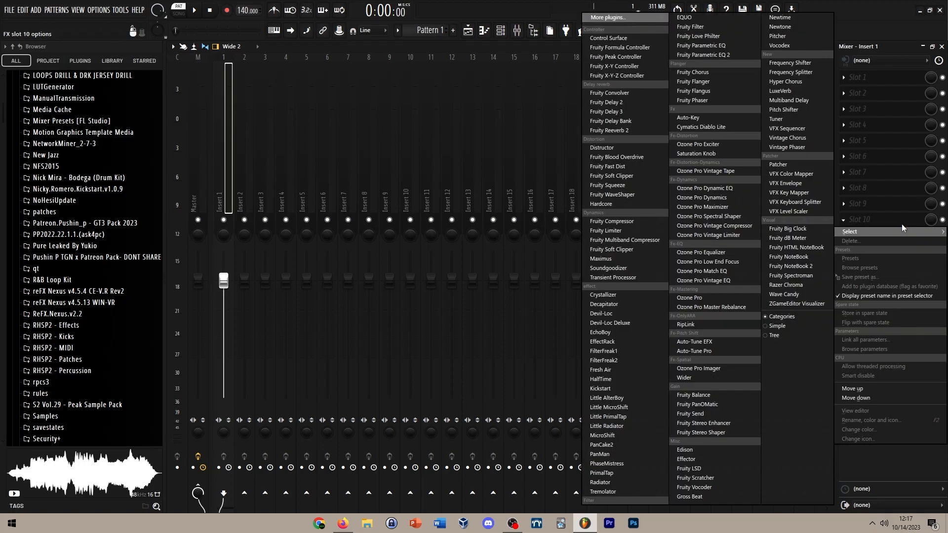
click(626, 131)
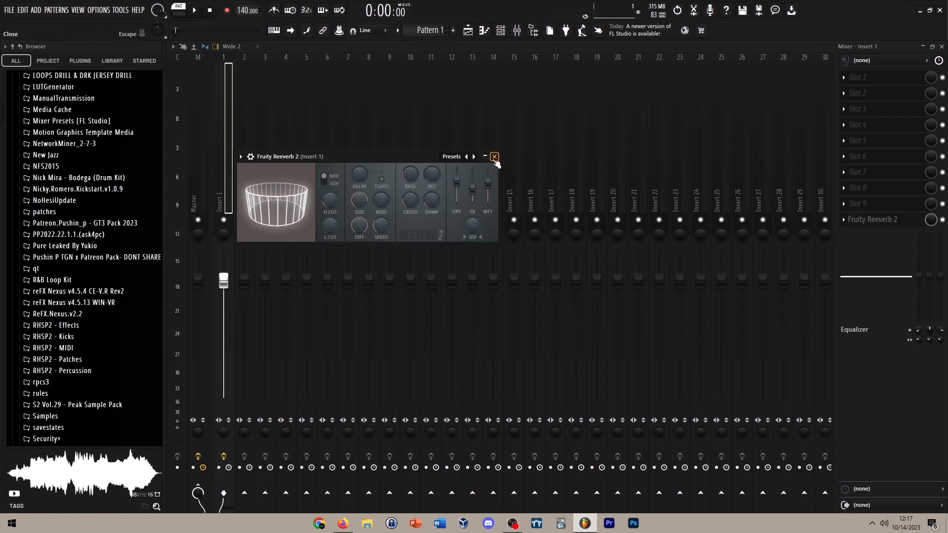
click(494, 157)
click(898, 222)
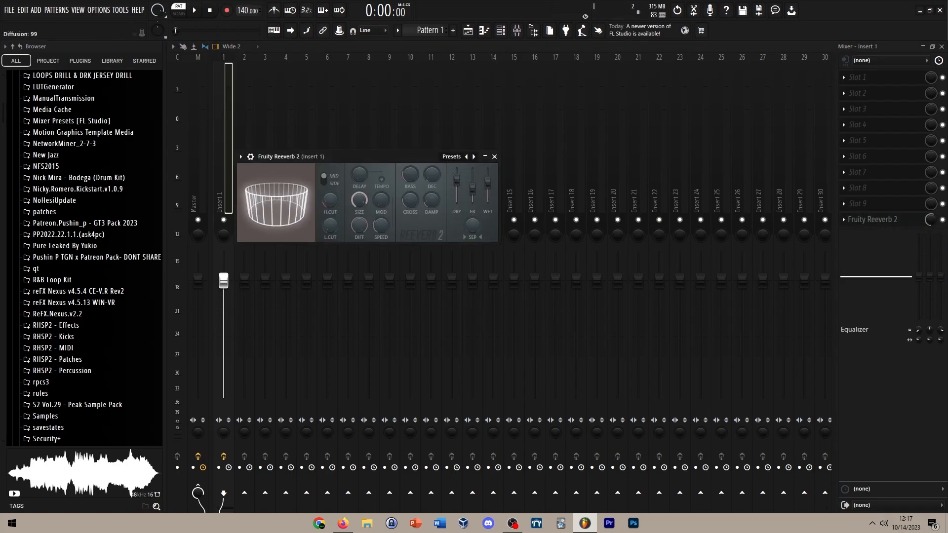
key(space)
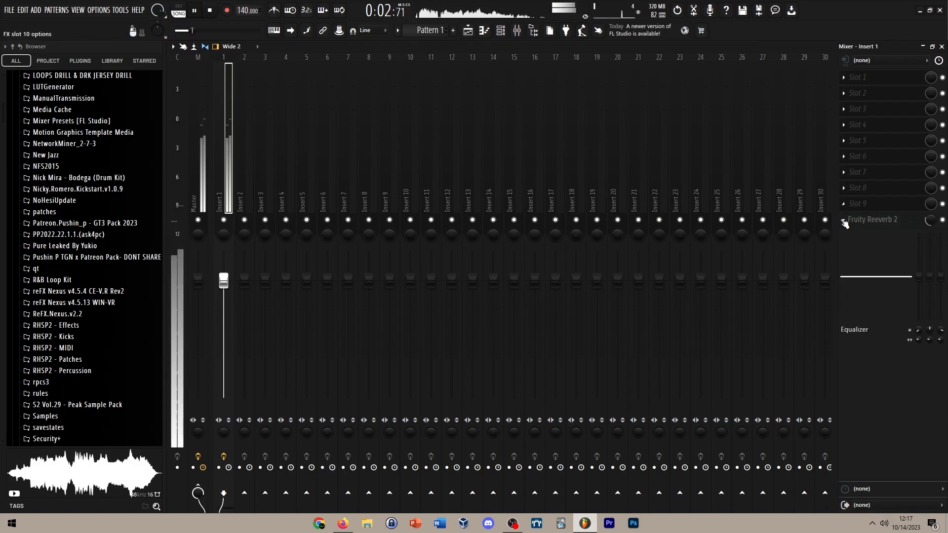
key(space)
Step: Add HalfTime to slot 9 of Insert 1, set its loop length to 1/2, and audition it
click(862, 205)
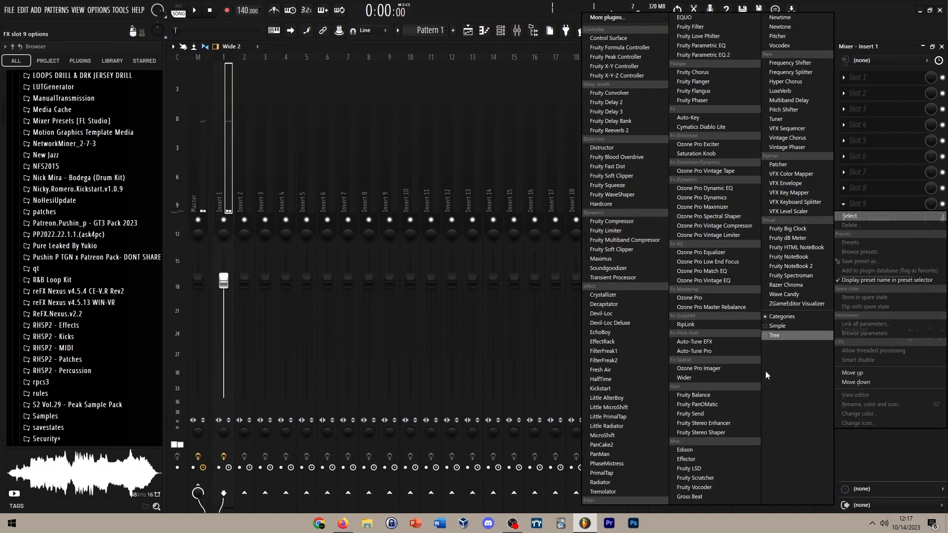
click(610, 379)
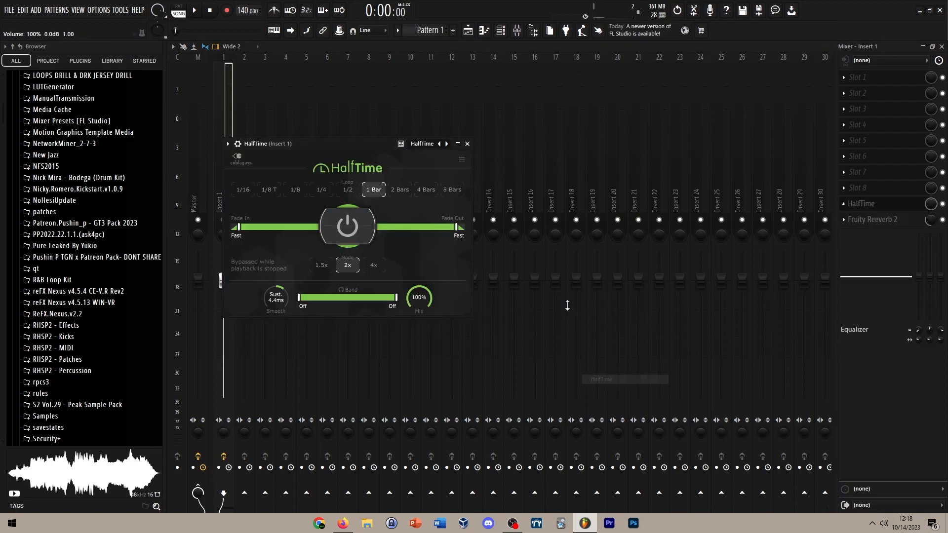
key(space)
drag(342, 144, 477, 123)
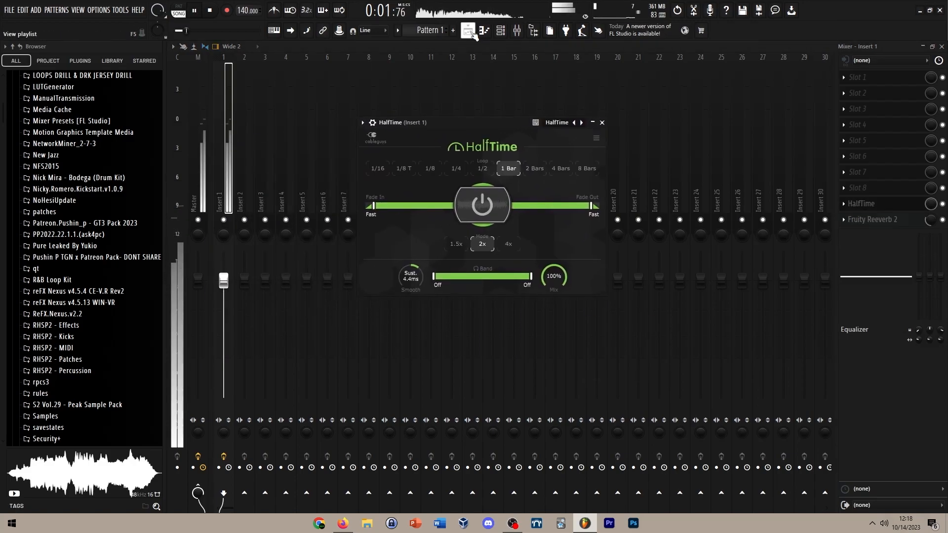
key(space)
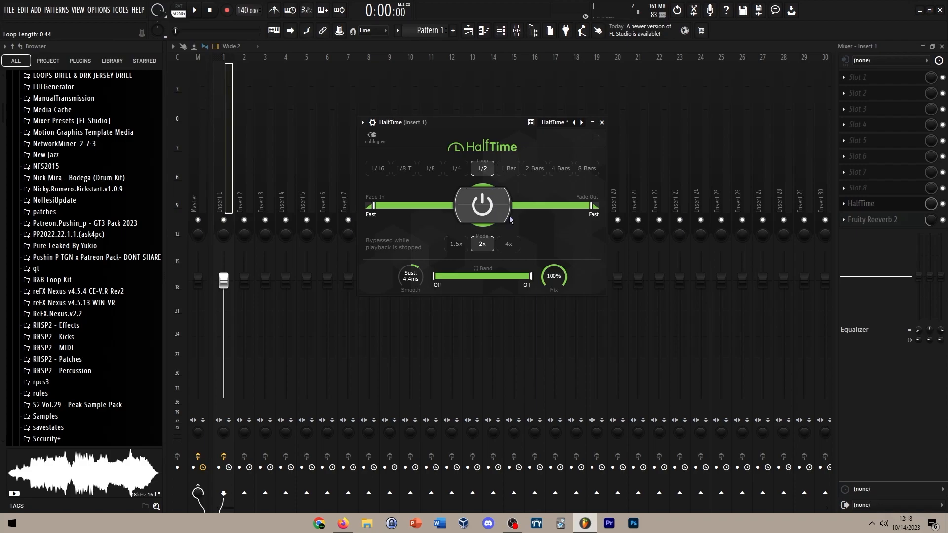
key(space)
click(594, 123)
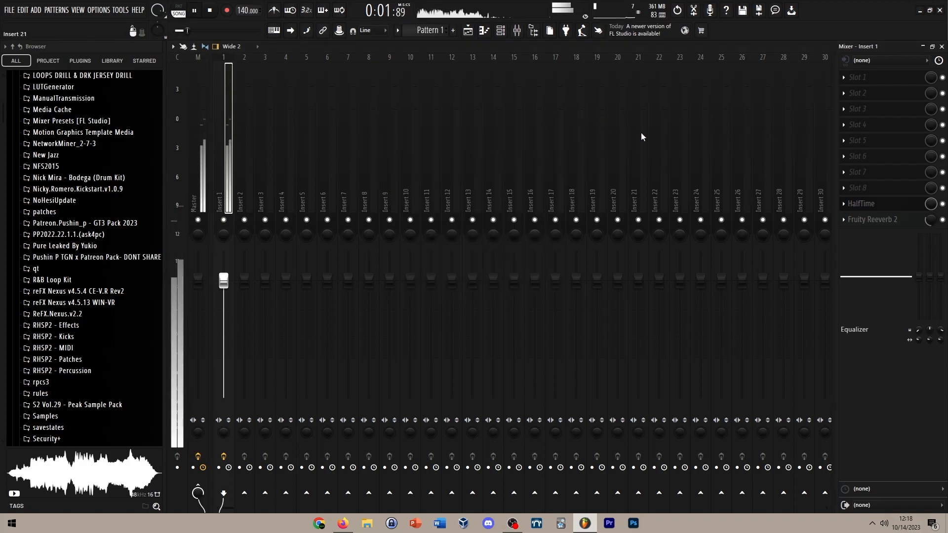
Step: Return to the playlist, stop playback, mute Track 2, and unmute Track 1
click(844, 206)
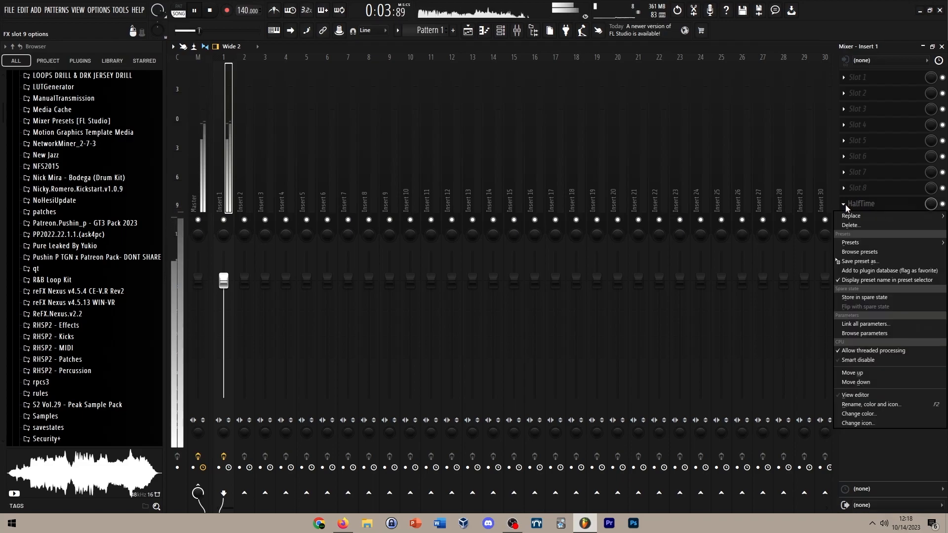
click(469, 31)
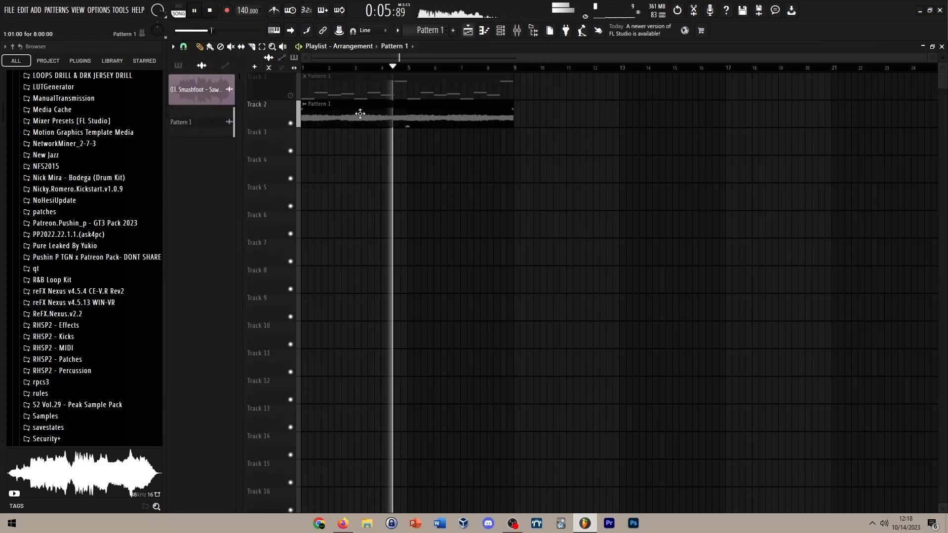
key(space)
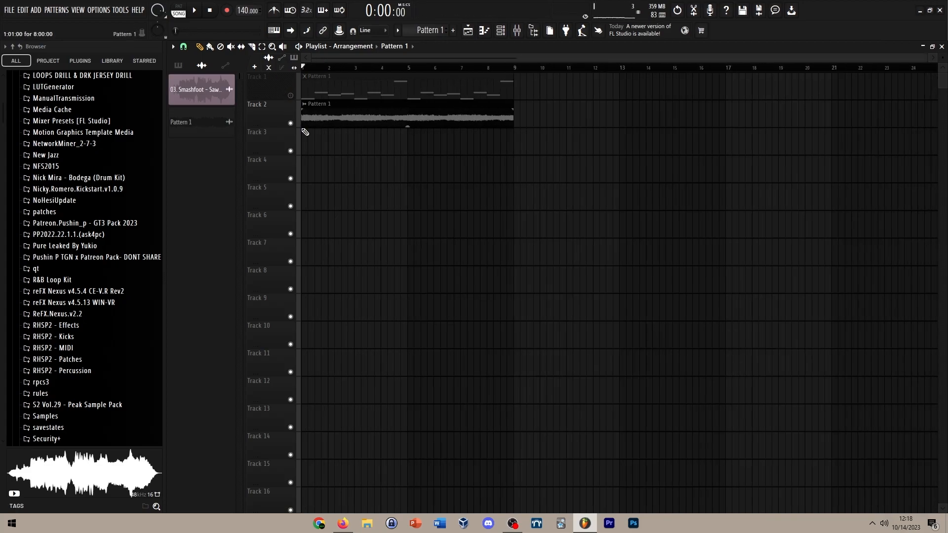
click(292, 122)
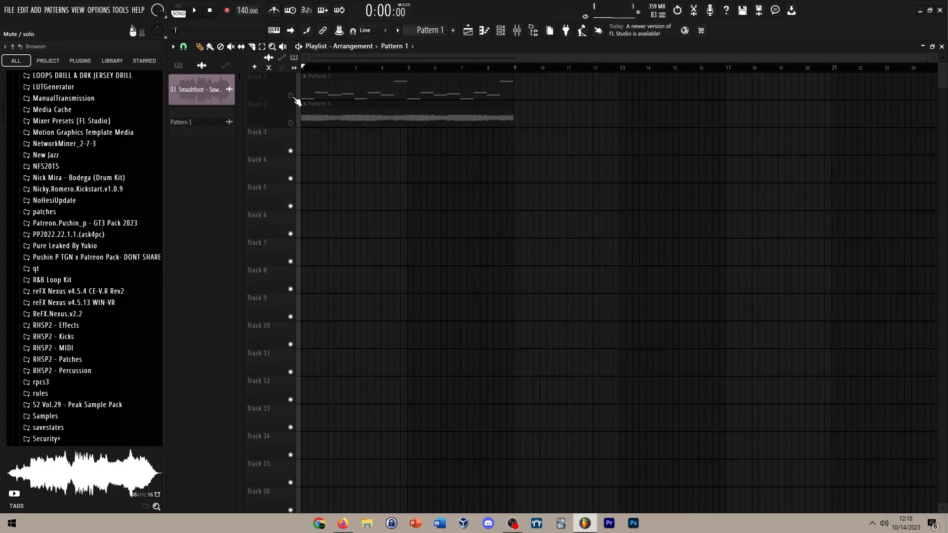
click(292, 97)
Step: Open the piano roll of the Saw III Complete Score Soundtrack #2 channel
click(518, 31)
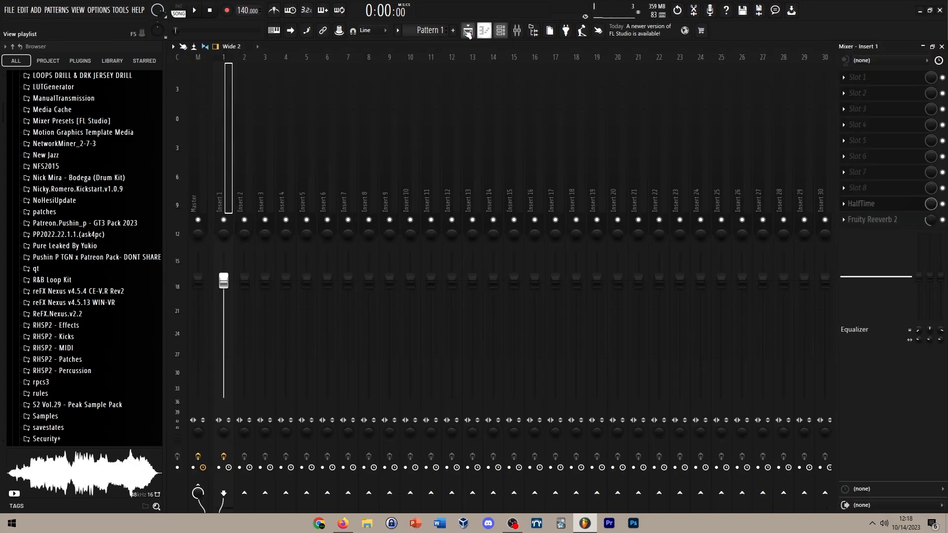
click(506, 31)
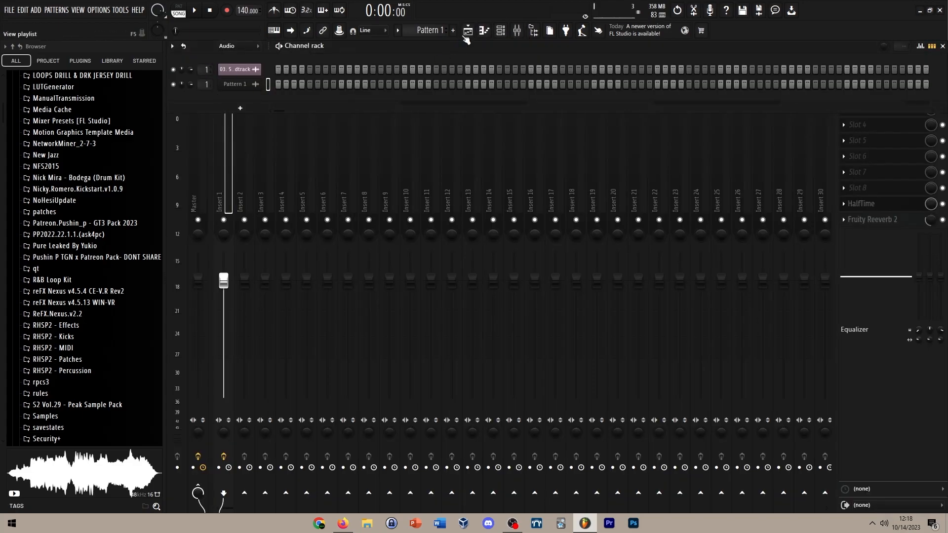
click(468, 31)
double_click(387, 83)
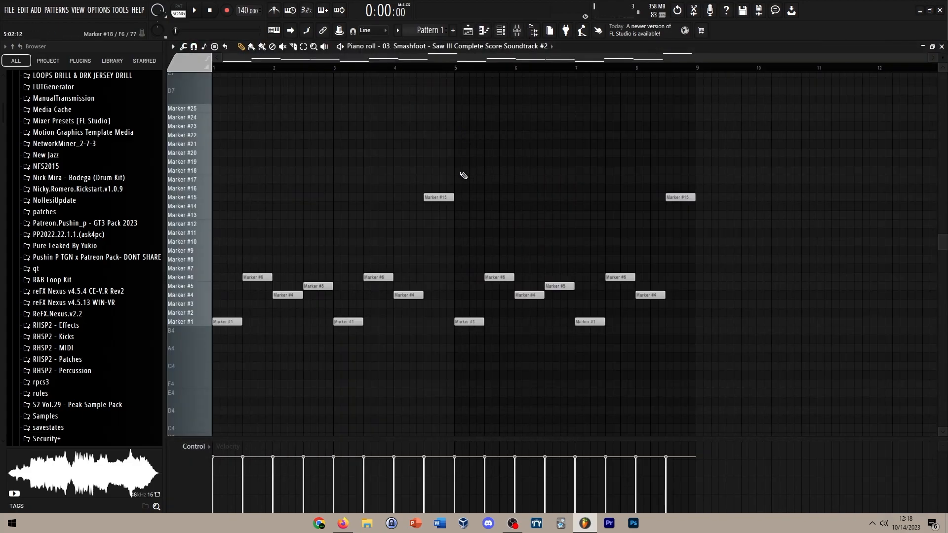
scroll(283, 114, down, 6)
scroll(345, 104, up, 5)
key(l)
key(F6)
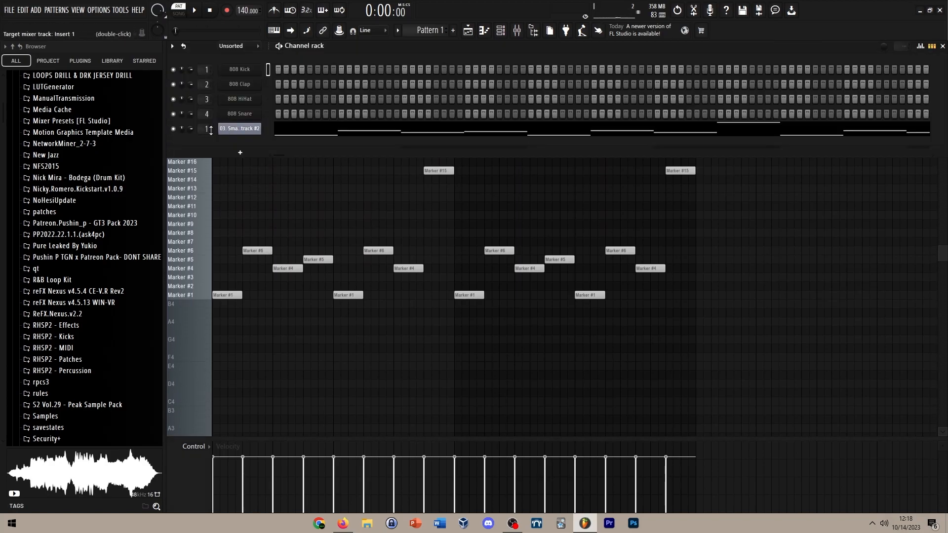
key(F6)
Step: Move the second note of bar 1 down to Marker #2 and audition the melody
scroll(213, 260, up, 3)
scroll(215, 261, up, 4)
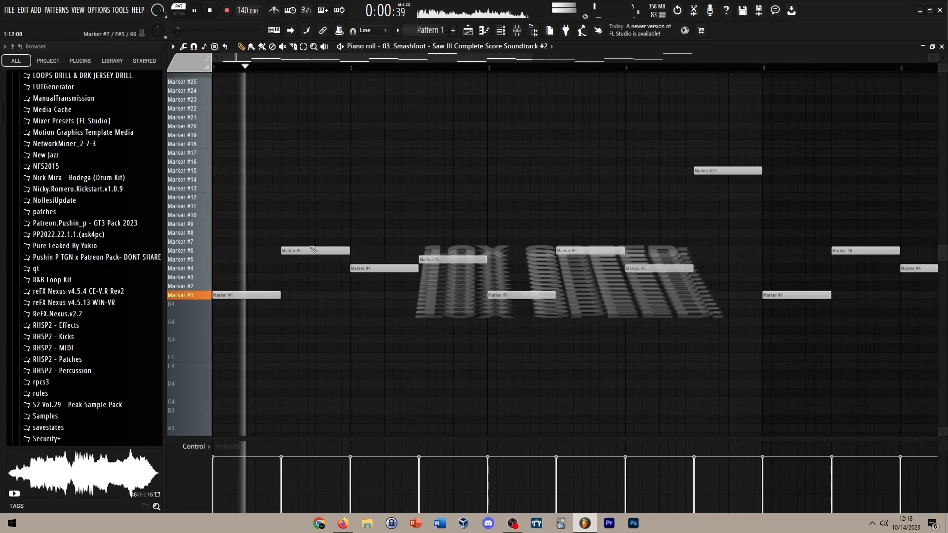
key(space)
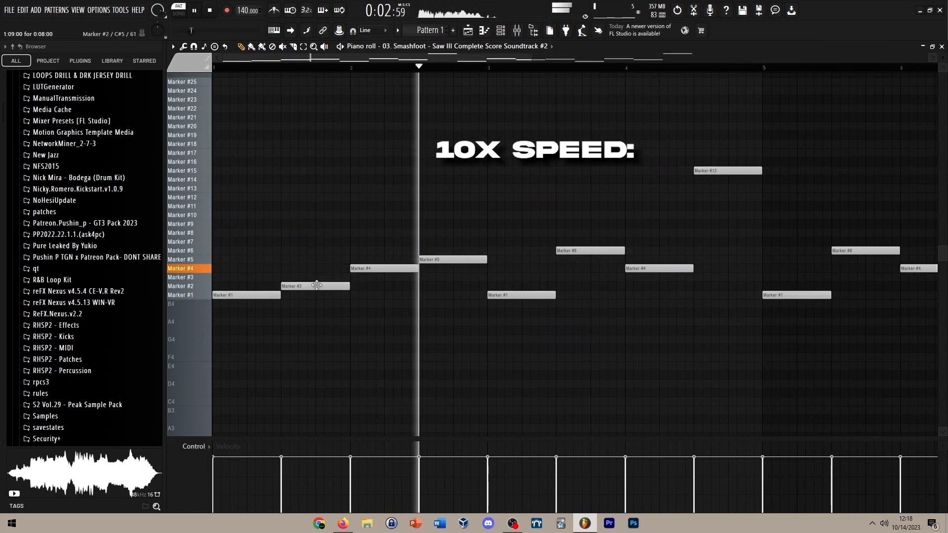
key(space)
key(space)
Step: Try the two notes of bar 2 on higher slices and audition the melody
drag(384, 269, 384, 197)
drag(452, 189, 453, 135)
scroll(326, 158, down, 4)
drag(375, 134, 321, 144)
scroll(257, 192, up, 4)
key(space)
key(space)
Step: Set the second and third notes to Marker #2 and Marker #3, and add a Marker #4 note in the second half of bar 2
drag(276, 168, 276, 286)
scroll(276, 197, down, 4)
drag(285, 143, 286, 277)
key(space)
key(space)
click(317, 268)
key(space)
key(space)
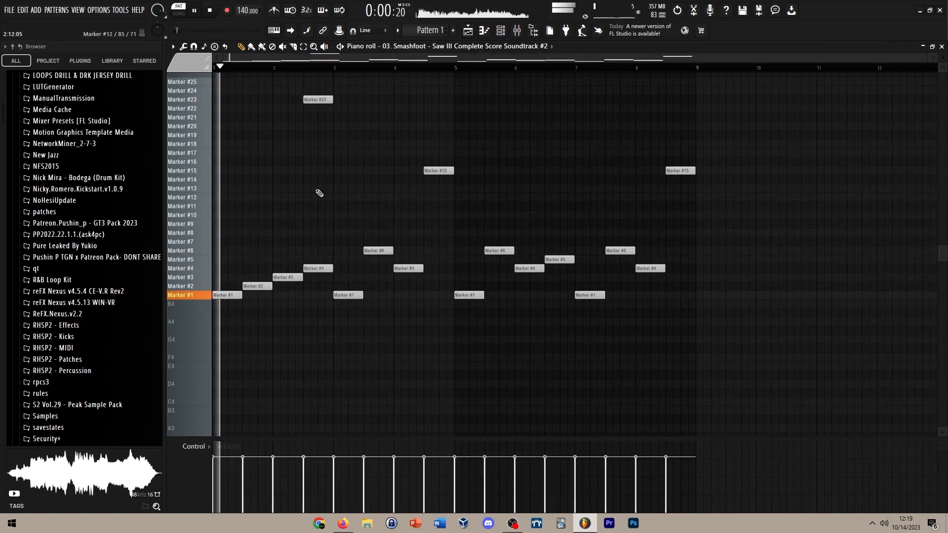
Step: Delete the Marker #23 note in bar 2 and all notes from bar 3 onwards
right_click(317, 99)
mouse_move(733, 351)
mouse_down()
mouse_move(669, 275)
mouse_move(341, 79)
mouse_up()
key(Delete)
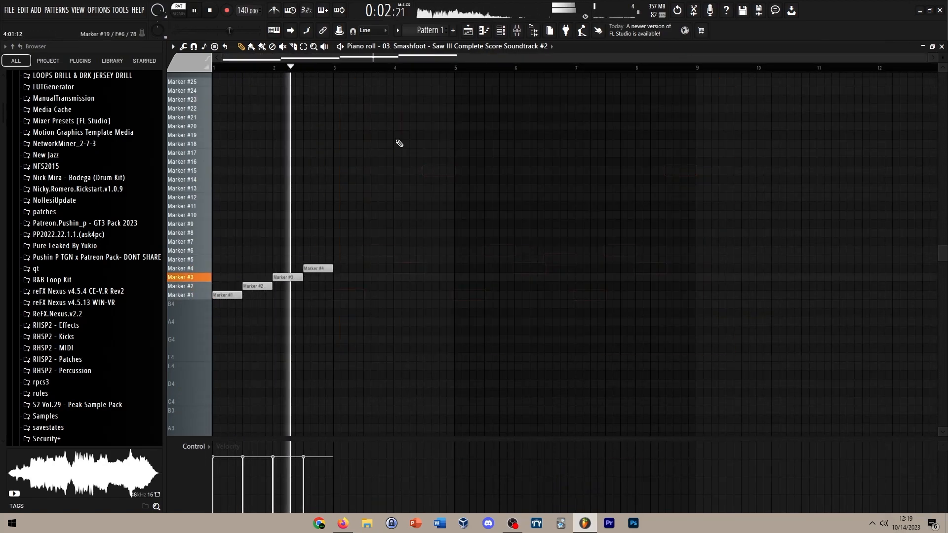
Step: Duplicate the two-bar phrase into bars 3 and 4, duplicate the four bars into bars 5 to 8, and deselect the notes
key(ctrl+b)
ctrl+click(496, 298)
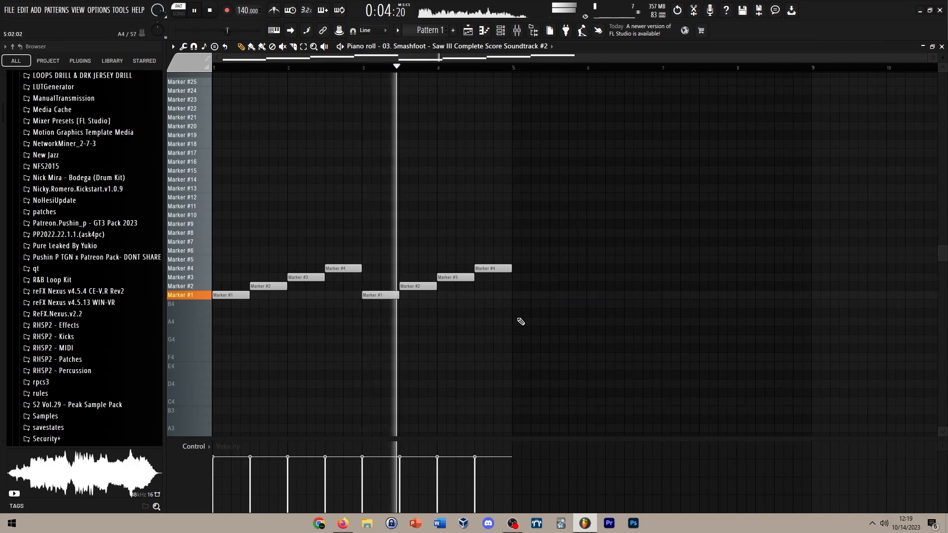
scroll(504, 320, up, 2)
key(ctrl+b)
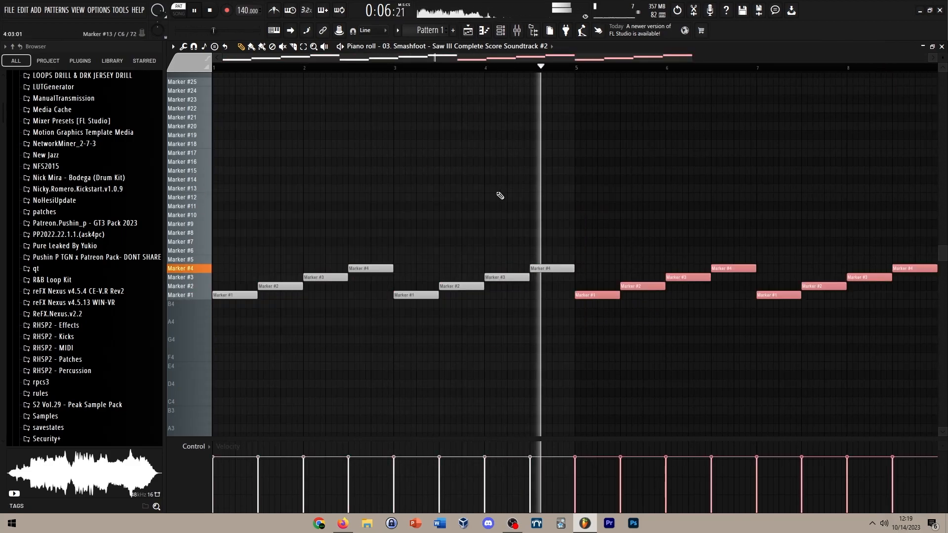
ctrl+click(491, 201)
scroll(539, 193, down, 2)
Step: Quick render Pattern 1 as an audio clip in the playlist and place the new clip on Track 2 at bar 9
click(467, 32)
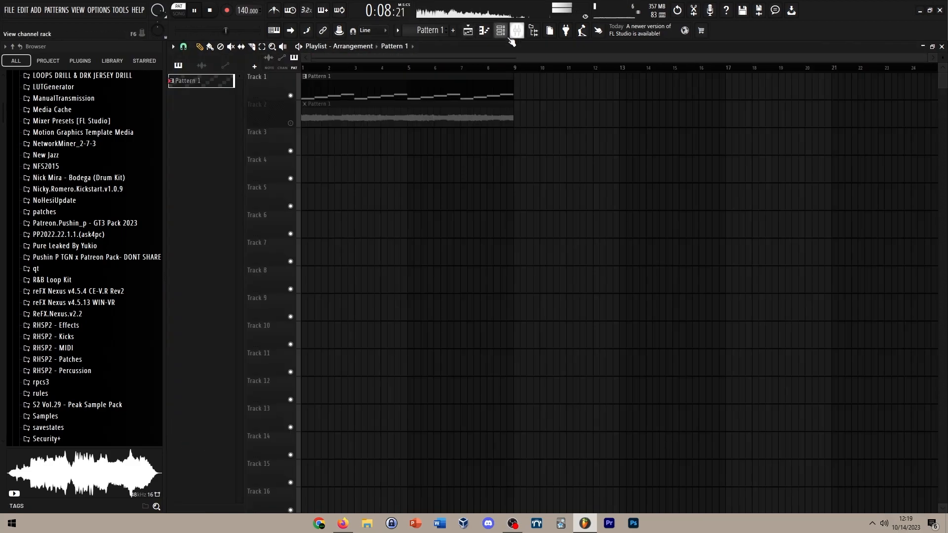
key(space)
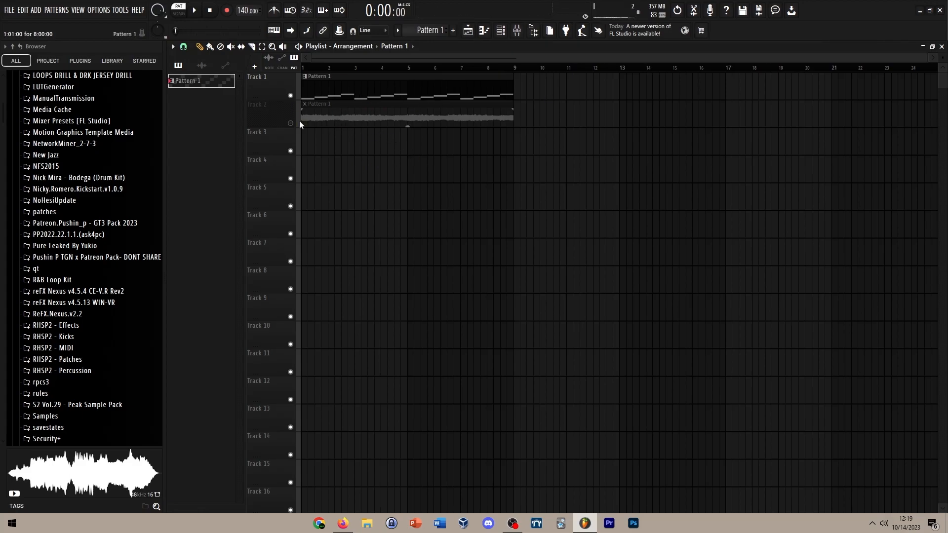
right_click(214, 83)
click(254, 250)
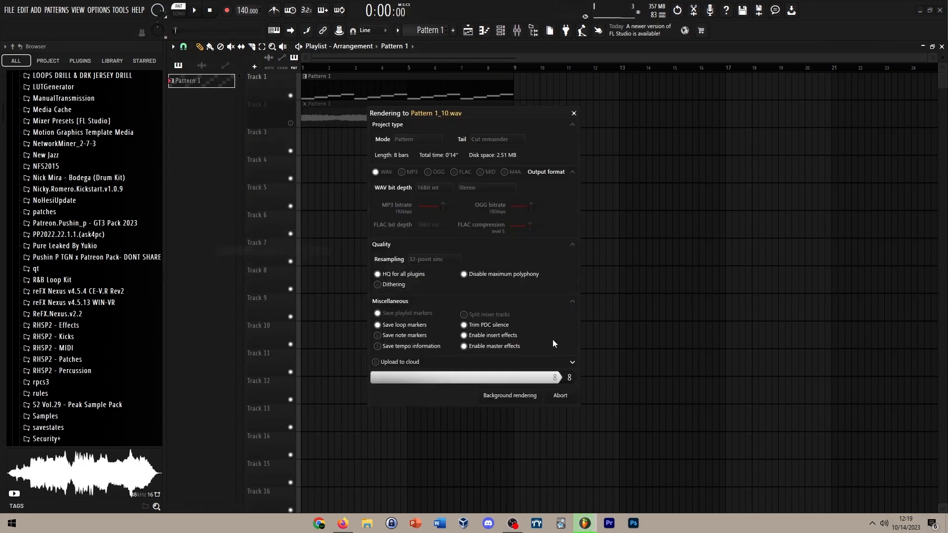
drag(199, 154, 515, 122)
Step: Delete the Pattern 1 pattern clip from Track 1 and unmute Track 2
right_click(442, 91)
scroll(439, 99, down, 2)
ctrl+click(408, 153)
scroll(395, 151, up, 1)
click(291, 123)
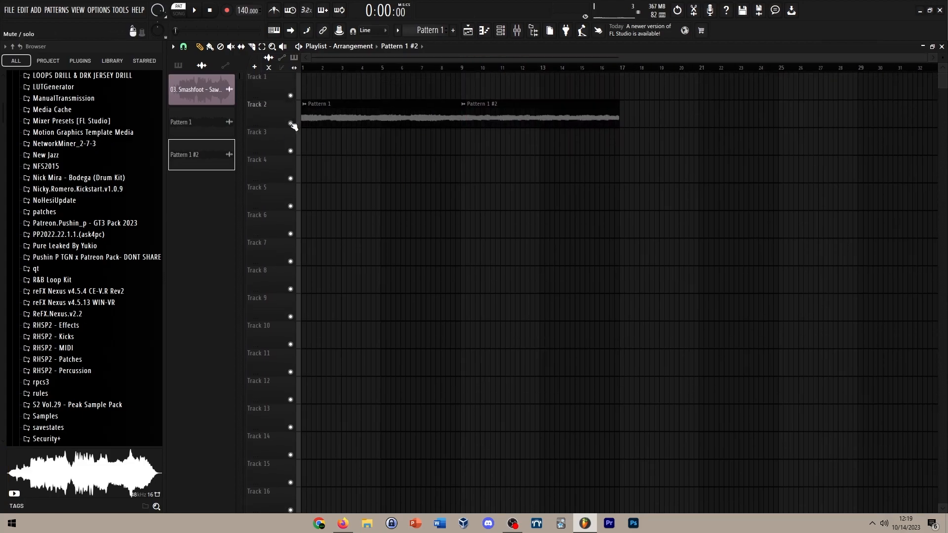
Step: Check the Insert 1 effects and the first audio clip's channel settings, and play back the two clips on Track 2
click(522, 34)
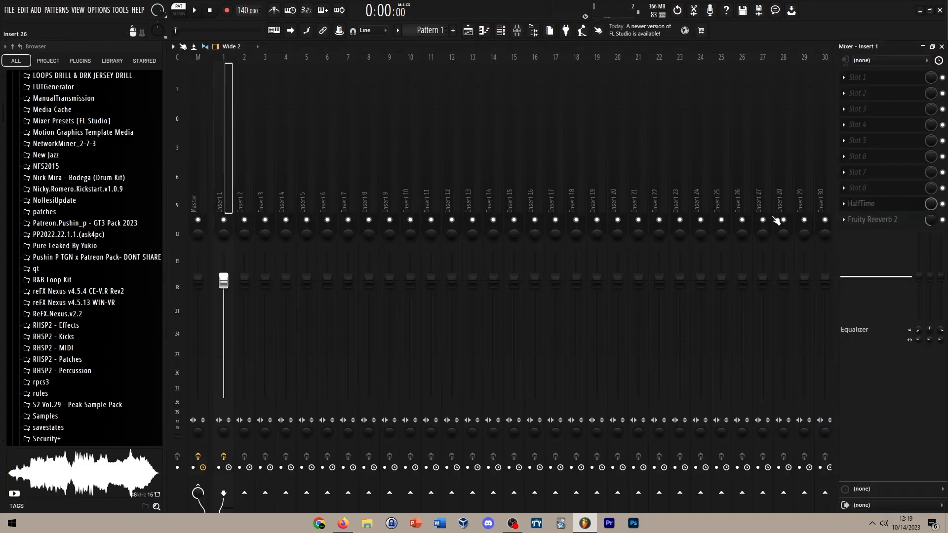
key(F9)
key(space)
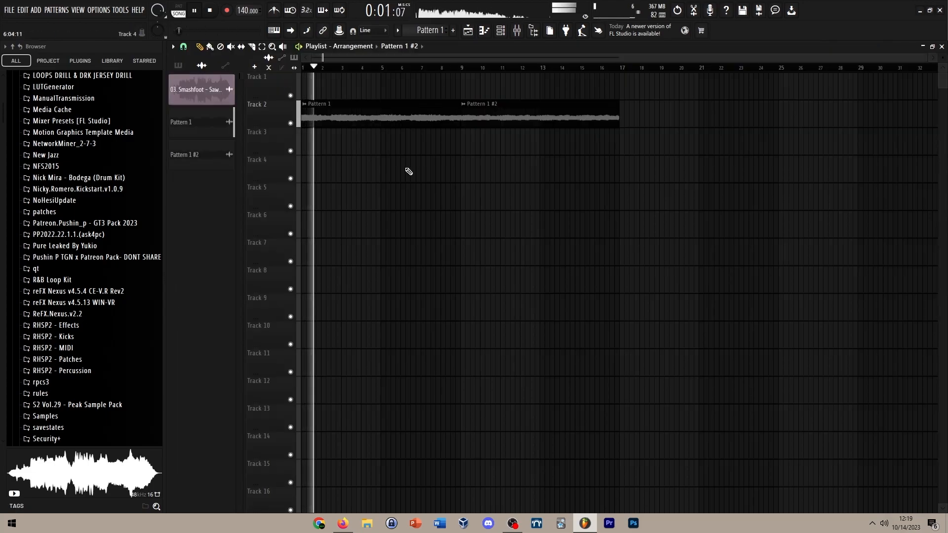
key(space)
double_click(437, 100)
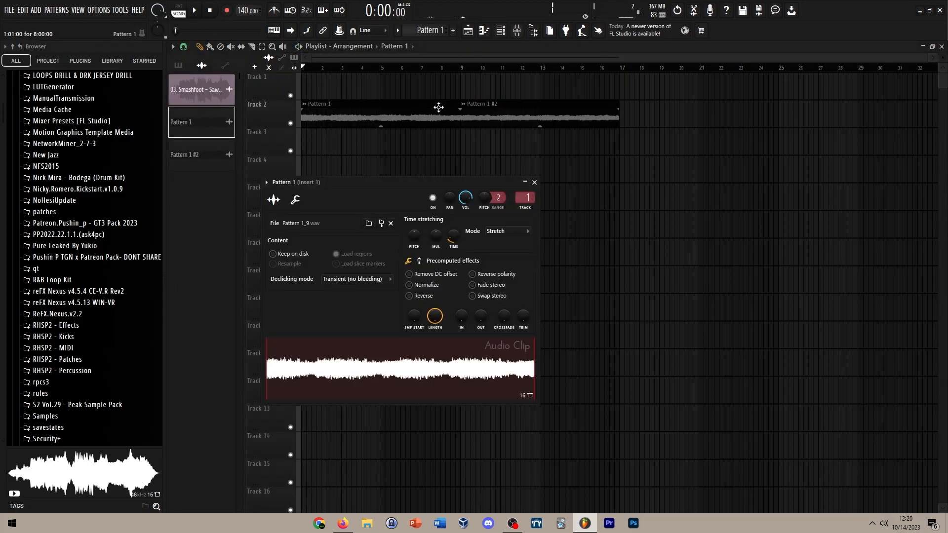
click(534, 182)
key(space)
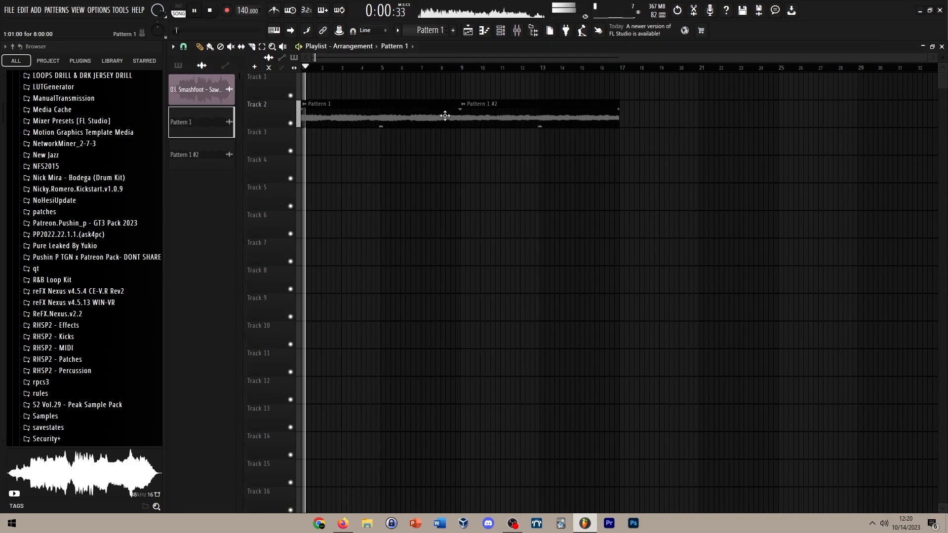
click(430, 31)
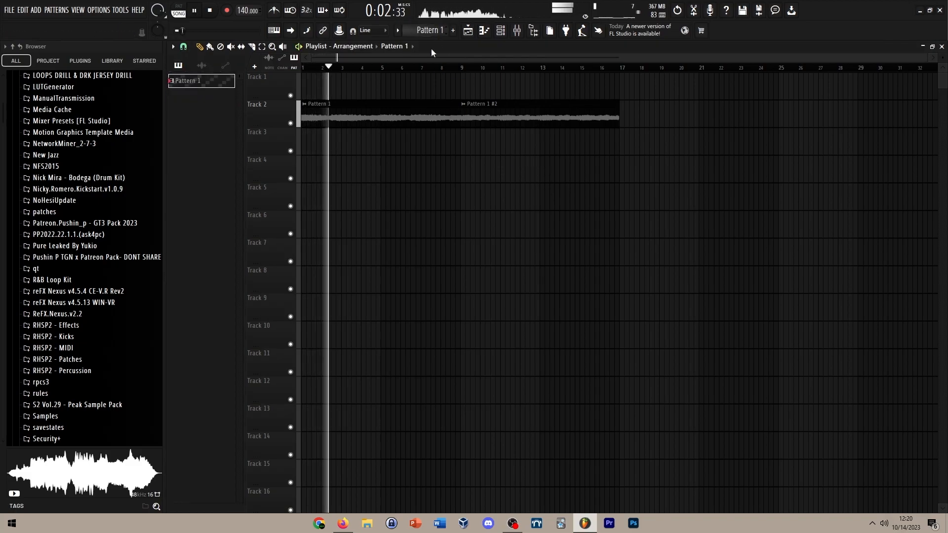
click(518, 34)
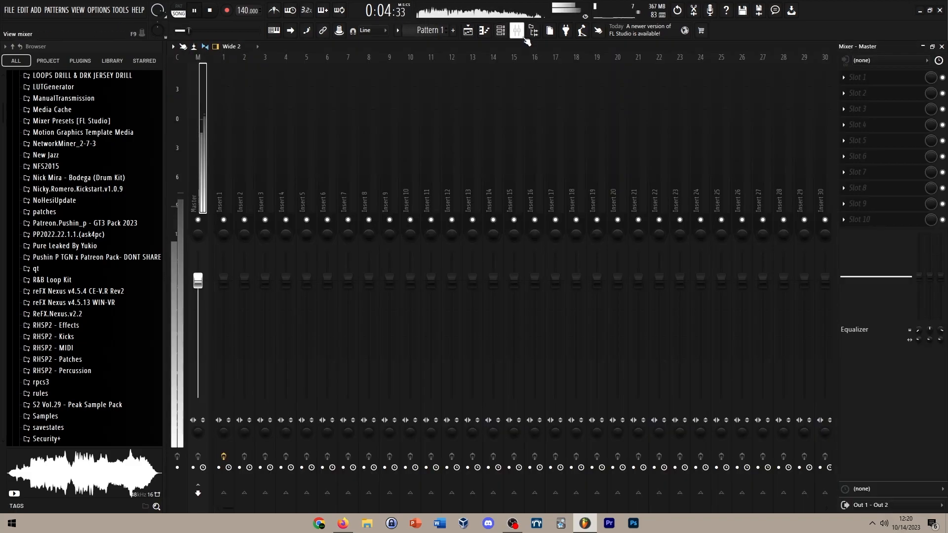
click(516, 32)
click(441, 69)
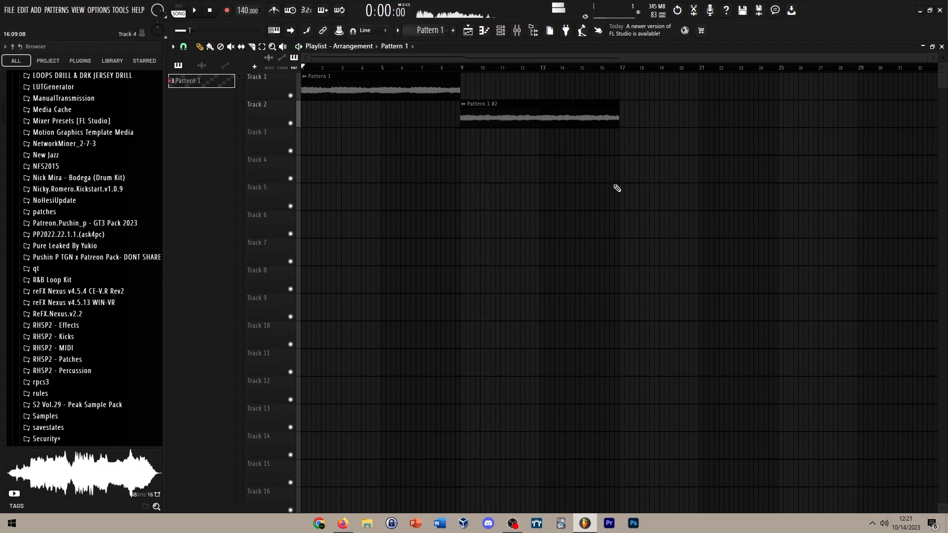
Step: Create Pattern 2 and place two eight-bar clips of it back to back on Track 5, starting at bar 1
click(424, 179)
right_click(451, 165)
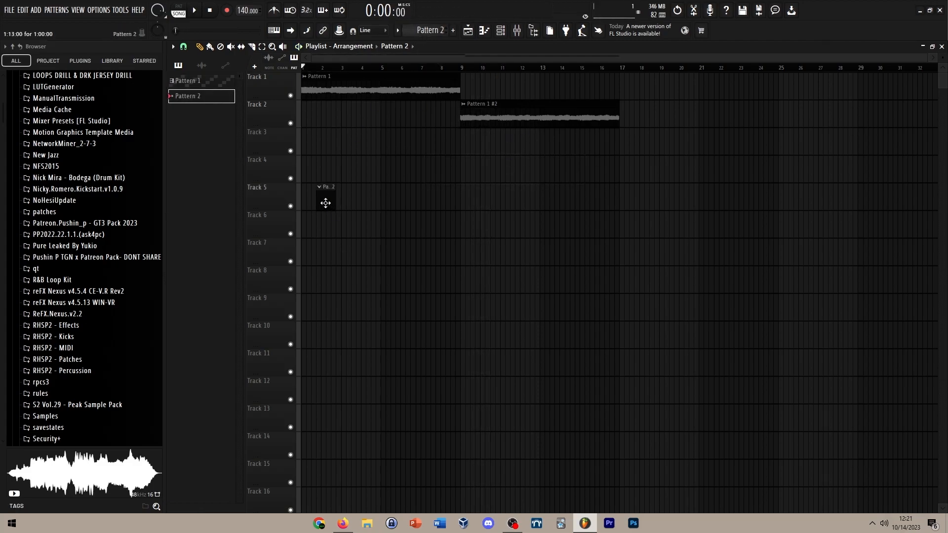
drag(319, 202, 602, 184)
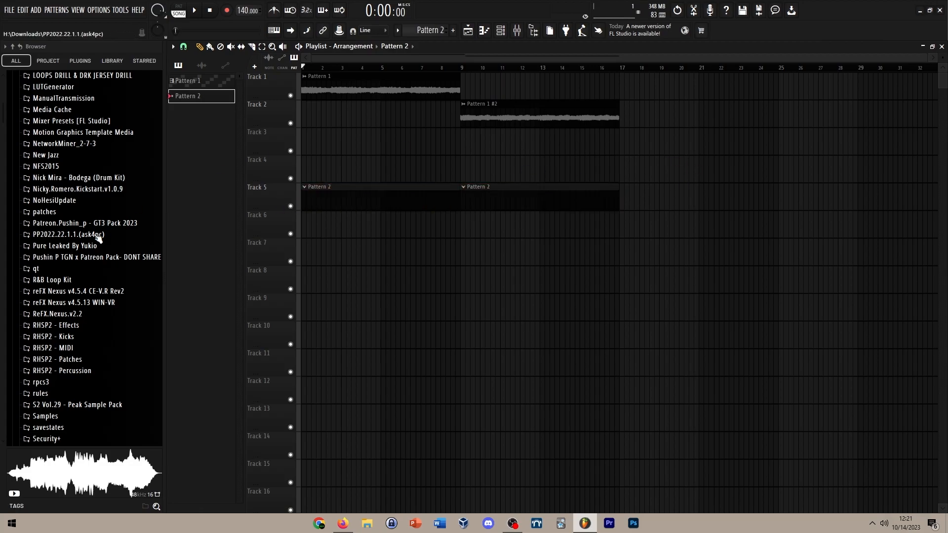
Step: Browse to the 808s folder of the JERSEY DRILL kit inside the Jersey folder and audition its samples
scroll(76, 247, up, 10)
scroll(62, 213, up, 5)
scroll(62, 237, down, 15)
click(59, 252)
click(42, 355)
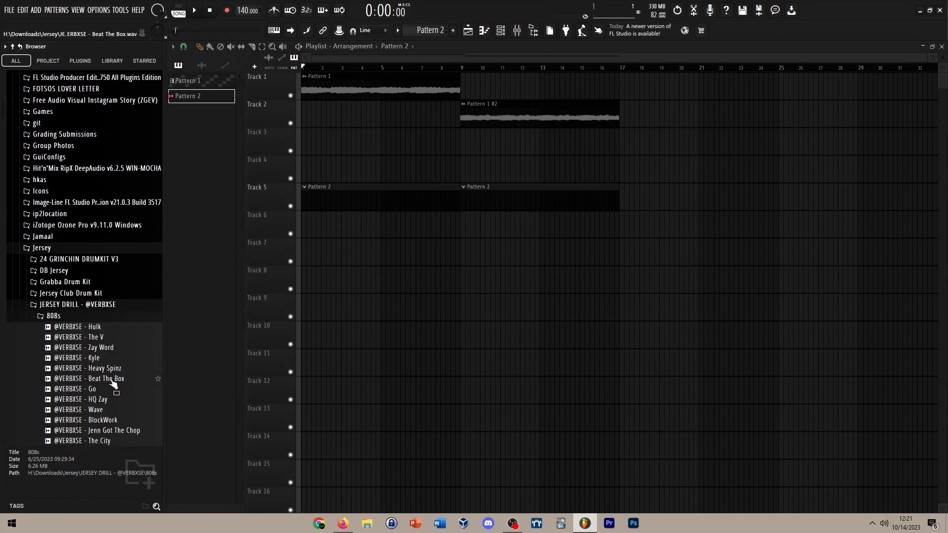
click(109, 390)
Step: Add the "Go" 808 sample as a new channel in the Channel rack and open its piano roll
click(510, 34)
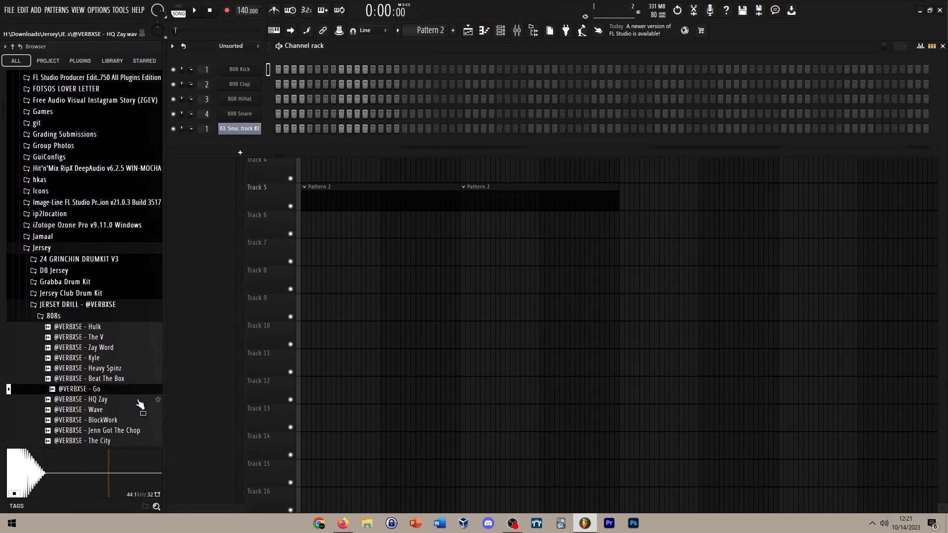
drag(79, 389, 259, 143)
right_click(258, 143)
click(278, 143)
scroll(337, 223, down, 2)
scroll(336, 225, up, 4)
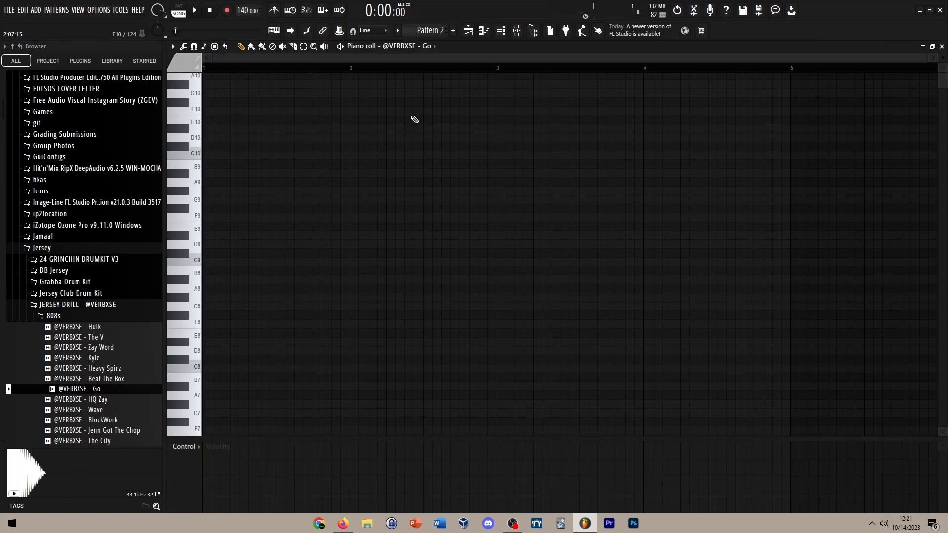
click(468, 31)
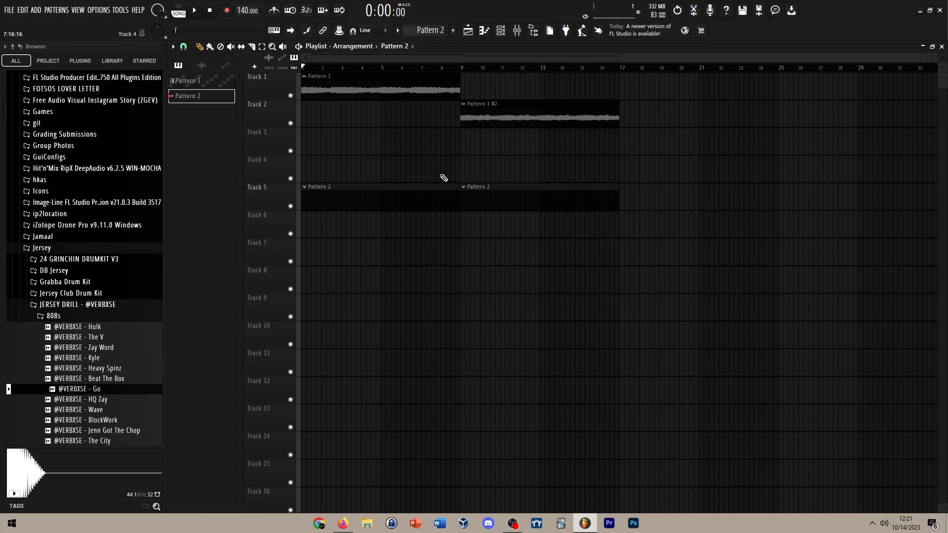
click(526, 28)
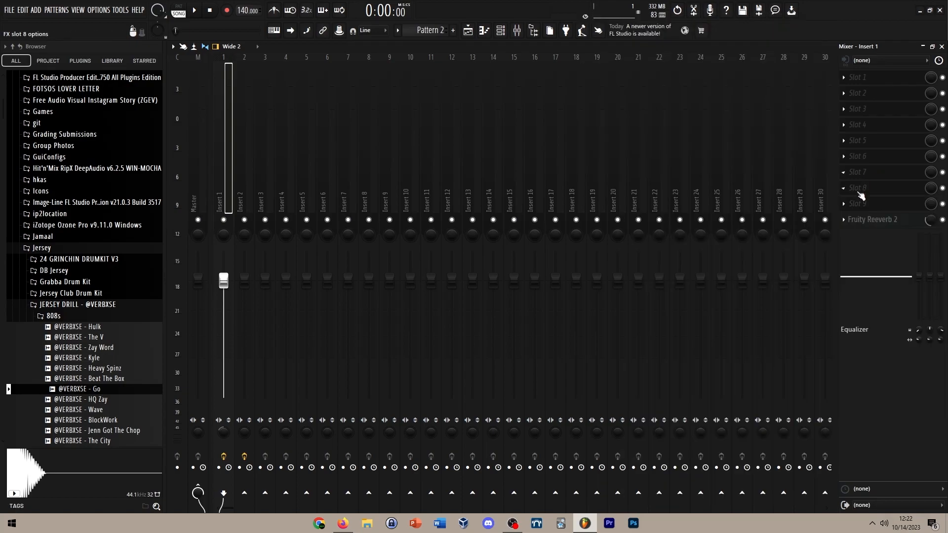
click(869, 199)
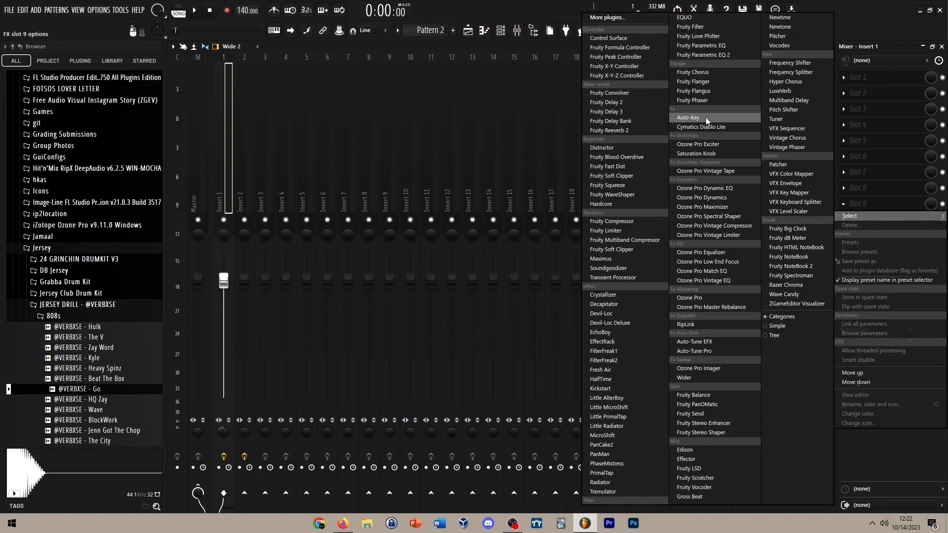
click(467, 31)
click(467, 30)
Step: Open Pattern 2's 808 piano roll, place a C9 note at bar 1, and duplicate it so the copy directly follows it
double_click(416, 201)
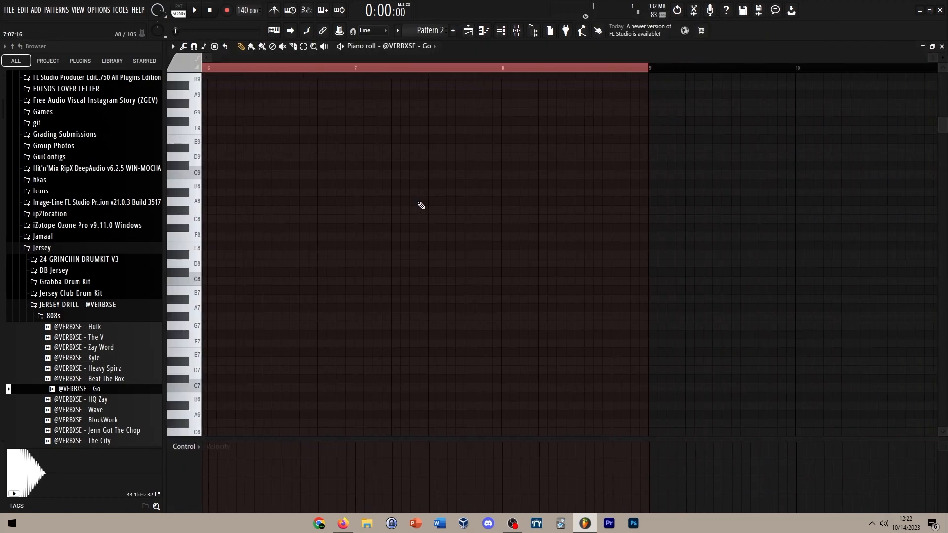
scroll(326, 229, up, 6)
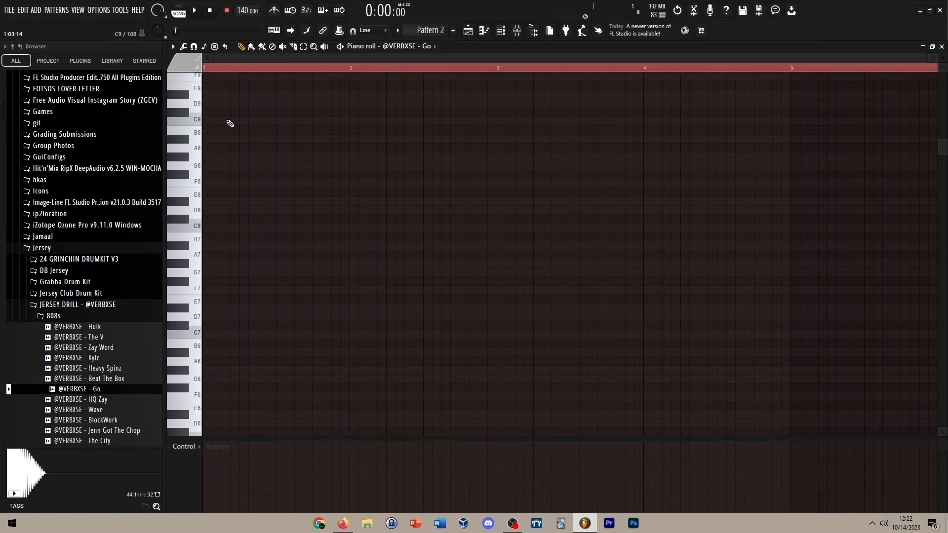
drag(227, 117, 111, 124)
key(ctrl+b)
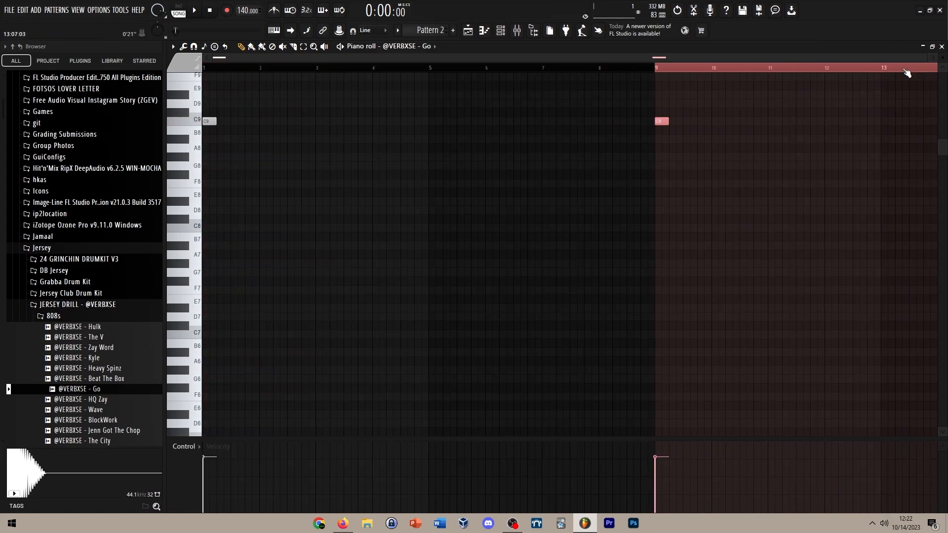
drag(906, 72, 671, 75)
drag(659, 121, 219, 118)
Step: Complete a five-note C9 rhythm filling bar 1, repeat it through bar 4, and start playback
scroll(222, 126, down, 1)
scroll(242, 130, up, 4)
right_click(256, 134)
scroll(257, 135, up, 3)
click(383, 175)
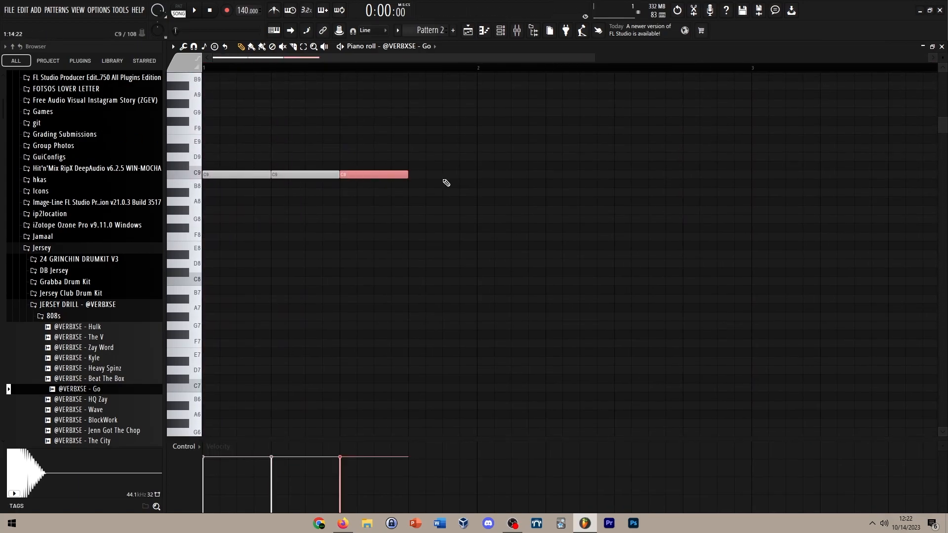
click(398, 175)
click(455, 176)
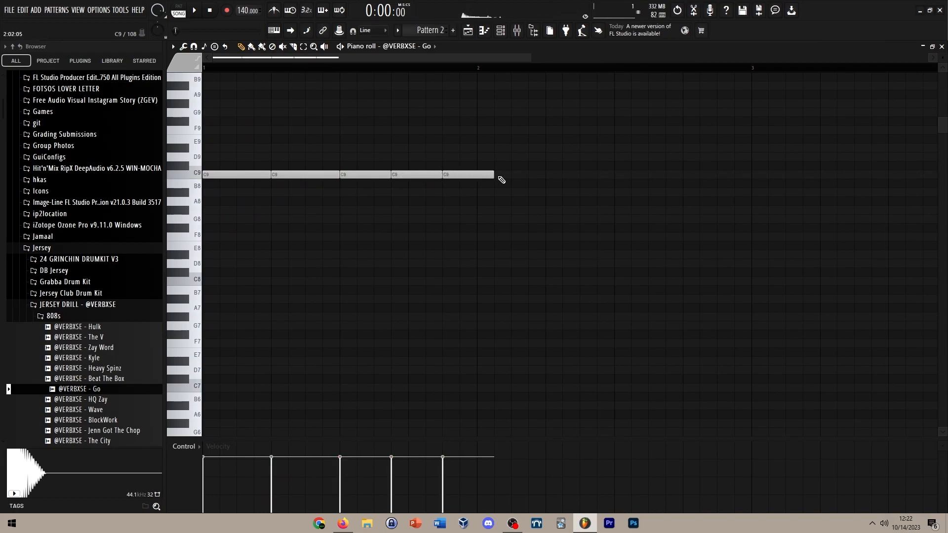
key(space)
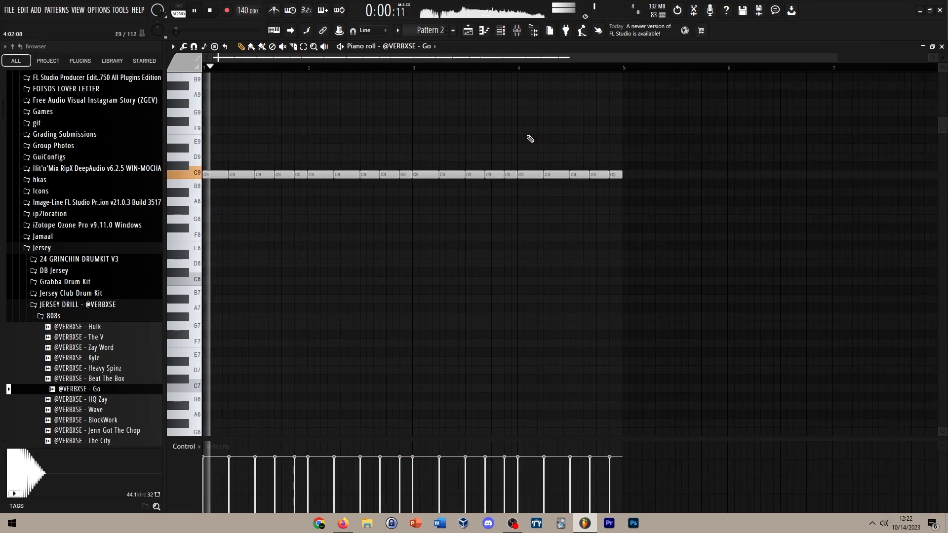
Step: Transpose all the 808 notes to D#9 and duplicate the four bars into bars 5 to 8
drag(711, 201, 171, 147)
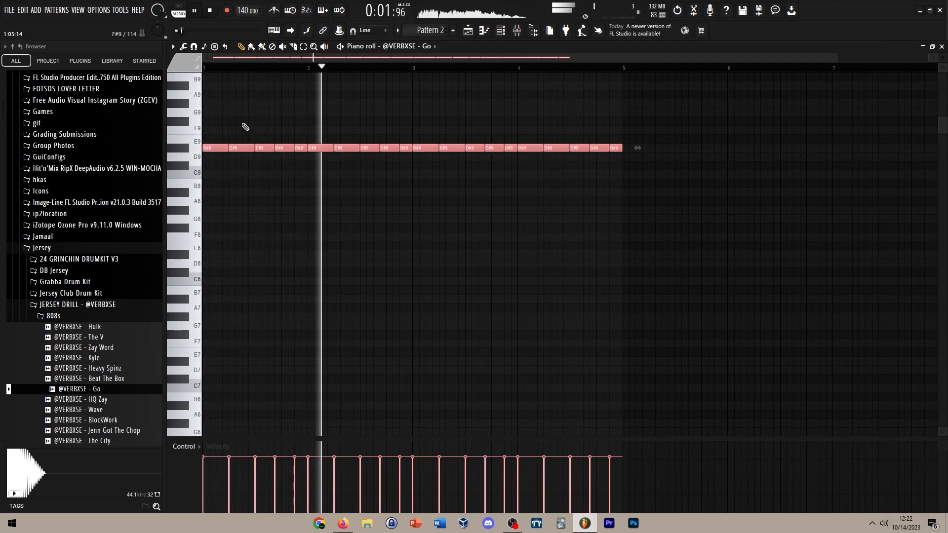
key(ctrl+b)
ctrl+click(660, 211)
scroll(656, 210, down, 3)
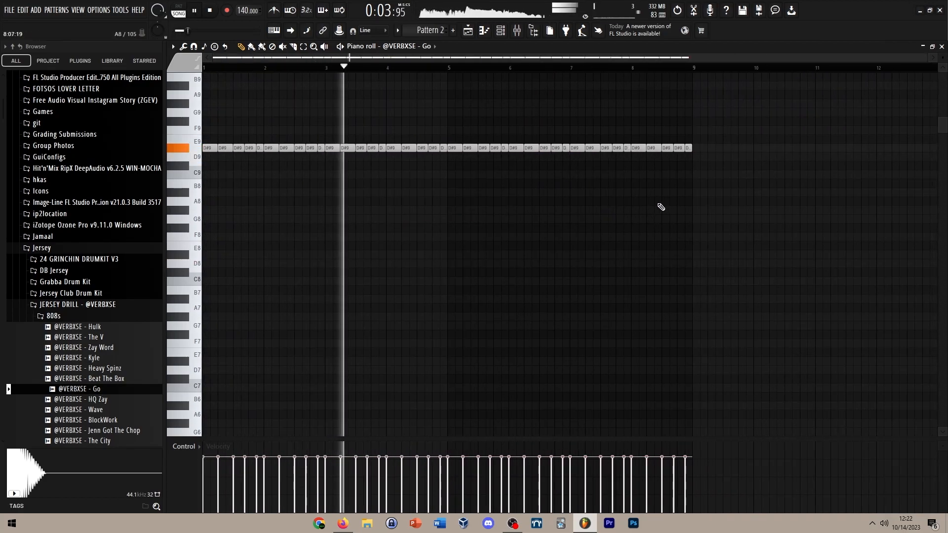
Step: Lower all the 808 notes by three octaves to D#6
key(ctrl+Down)
key(ctrl+Down)
key(ctrl+Down)
scroll(658, 202, down, 4)
Step: Stop playback and enable the Go channel's volume envelope, raising its hold to the maximum and adjusting its sustain
click(500, 31)
key(space)
click(239, 144)
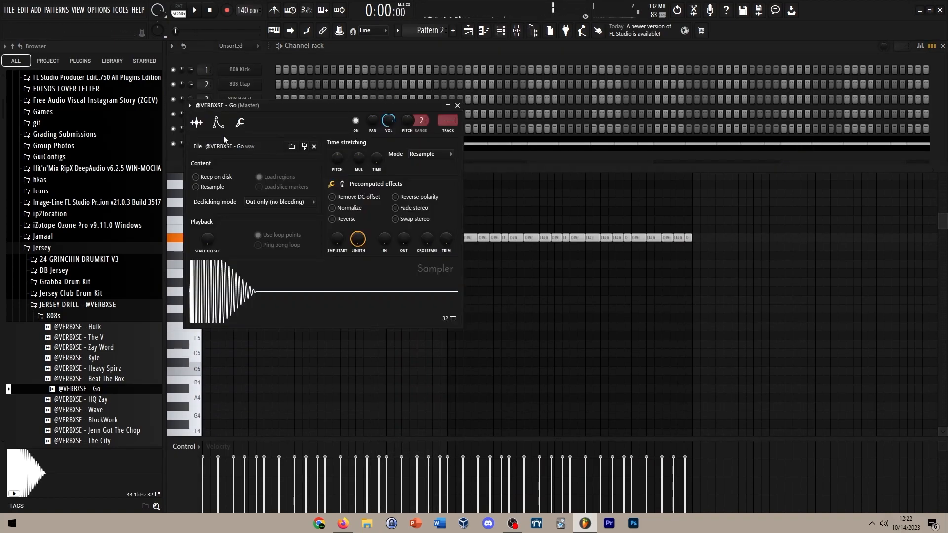
drag(232, 220, 233, 207)
drag(266, 219, 267, 222)
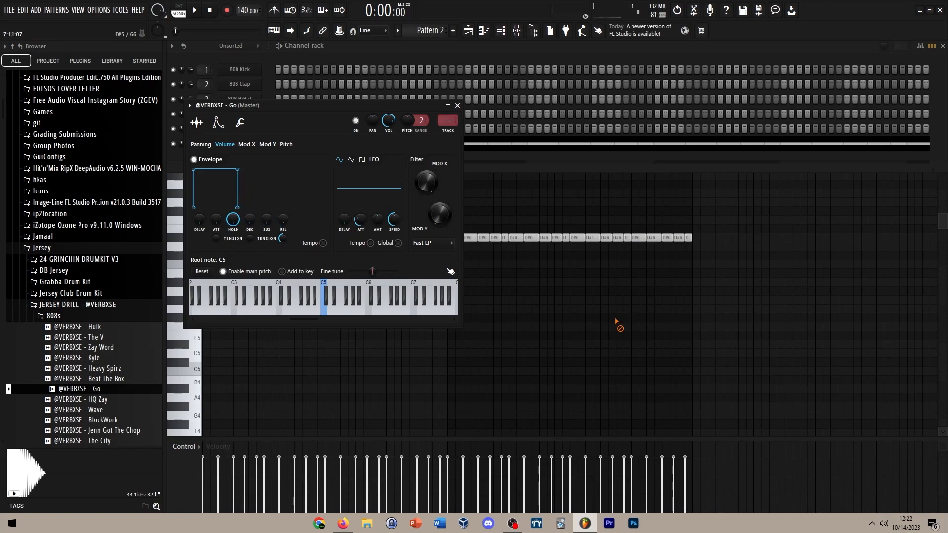
Step: Lower the 808 notes one more octave to D#5 and slightly raise the velocity of all of them
click(599, 316)
key(ctrl+Down)
key(space)
scroll(595, 280, down, 4)
drag(838, 302, 198, 82)
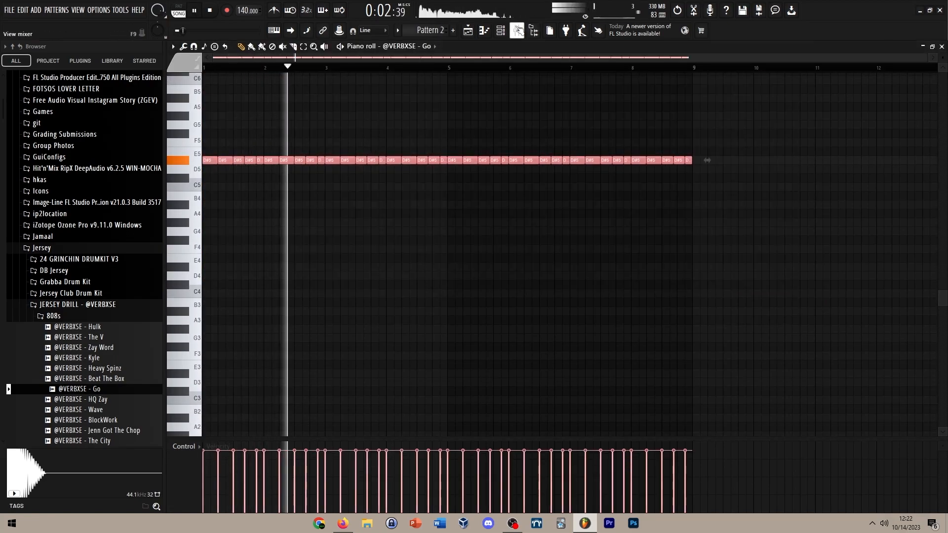
Step: Stop playback and load Fruity Parametric EQ 2 into slot 9 of mixer Insert 1
key(F9)
key(space)
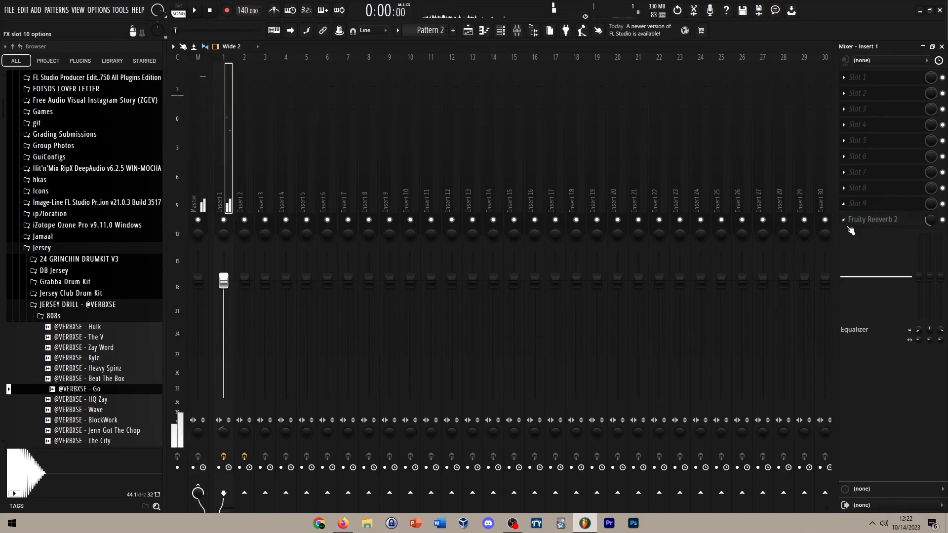
click(858, 203)
click(724, 54)
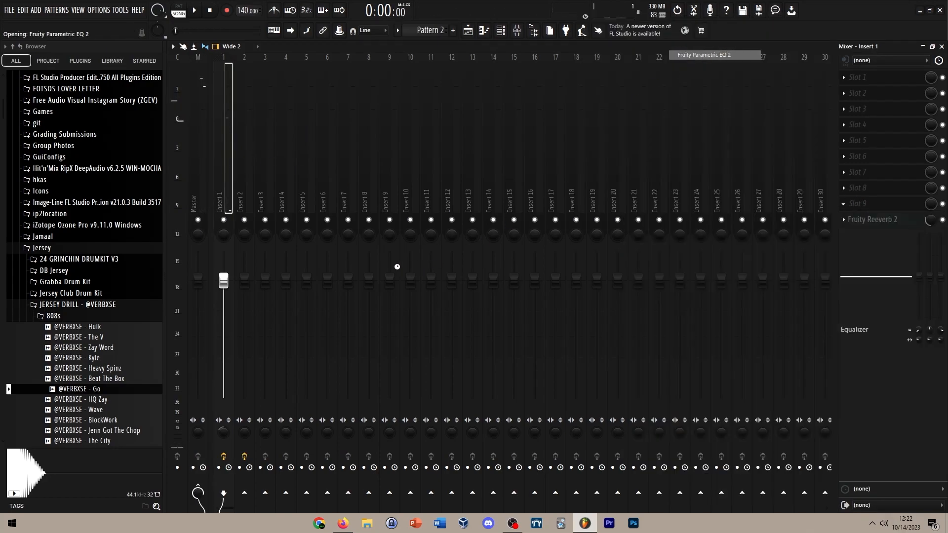
Step: Try a low-end cut with EQ band 1, pulling it down to -18 dB at 136 Hz
right_click(405, 206)
click(449, 243)
drag(404, 206, 430, 264)
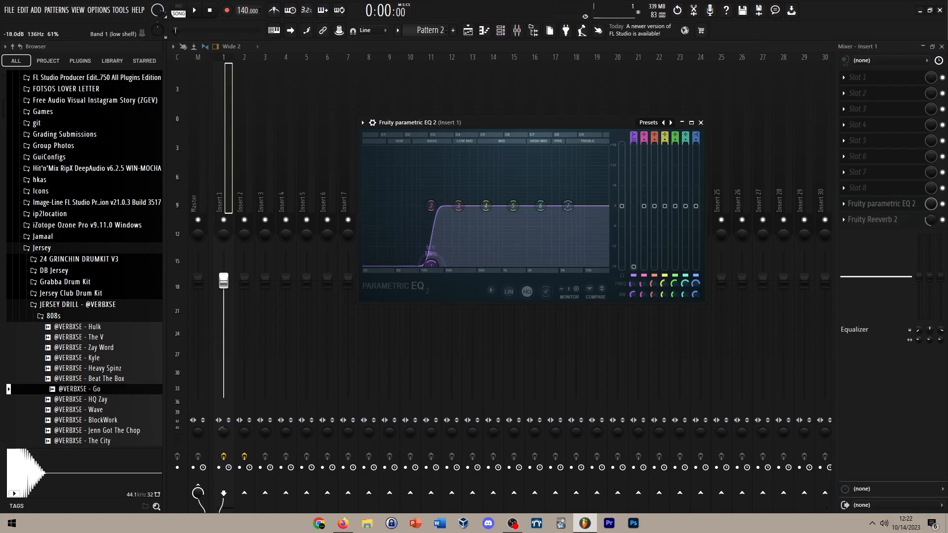
Step: Apply the EQ's "20Hz + 18kHz cut" preset, shift the low cut up into the bass range and the high cut to its upper limit
click(670, 123)
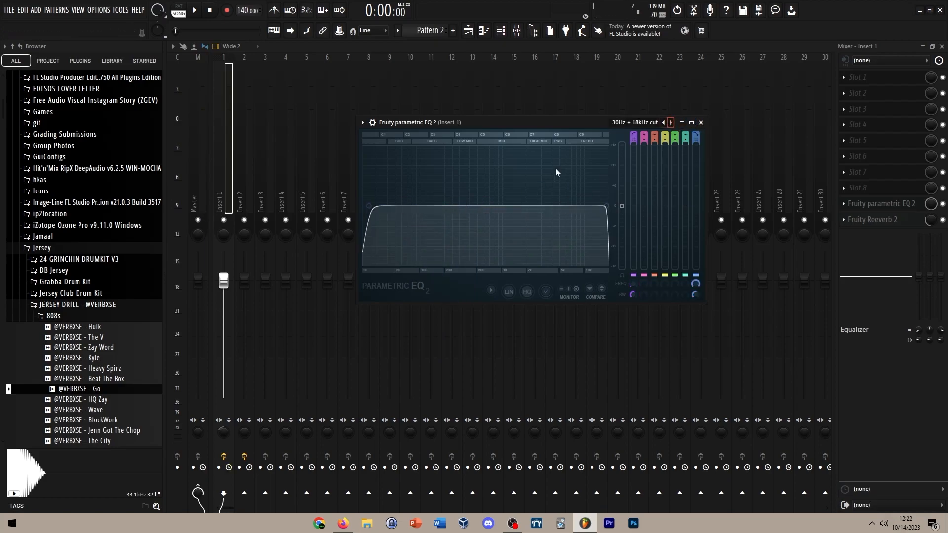
click(663, 122)
drag(365, 207, 439, 210)
drag(605, 207, 675, 208)
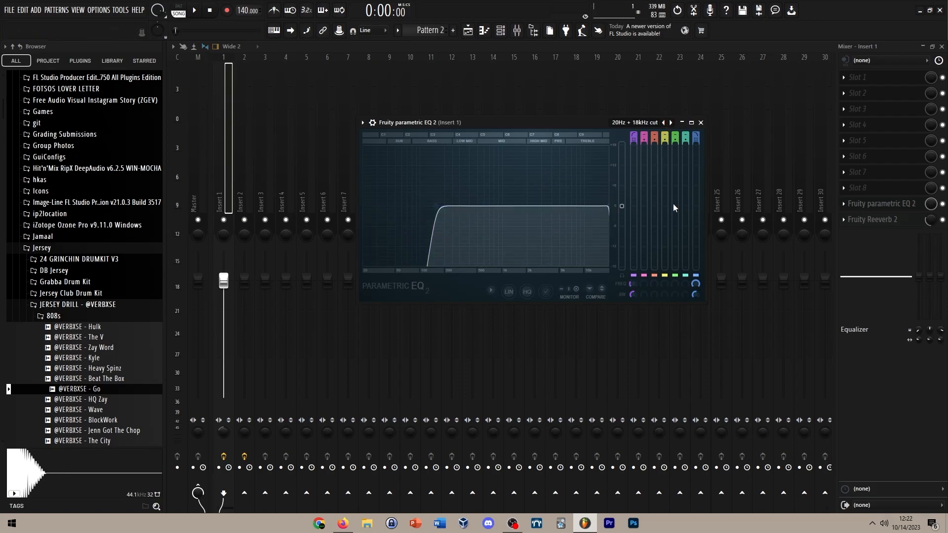
click(700, 122)
click(906, 206)
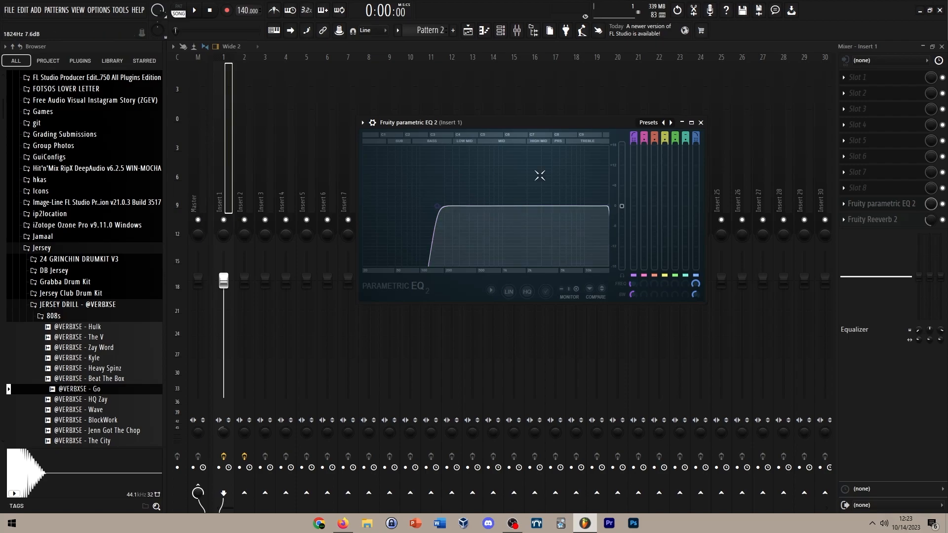
click(701, 124)
Step: Play the arrangement and load Fruity Soft Clipper into slot 10 of the Master track
key(space)
click(516, 30)
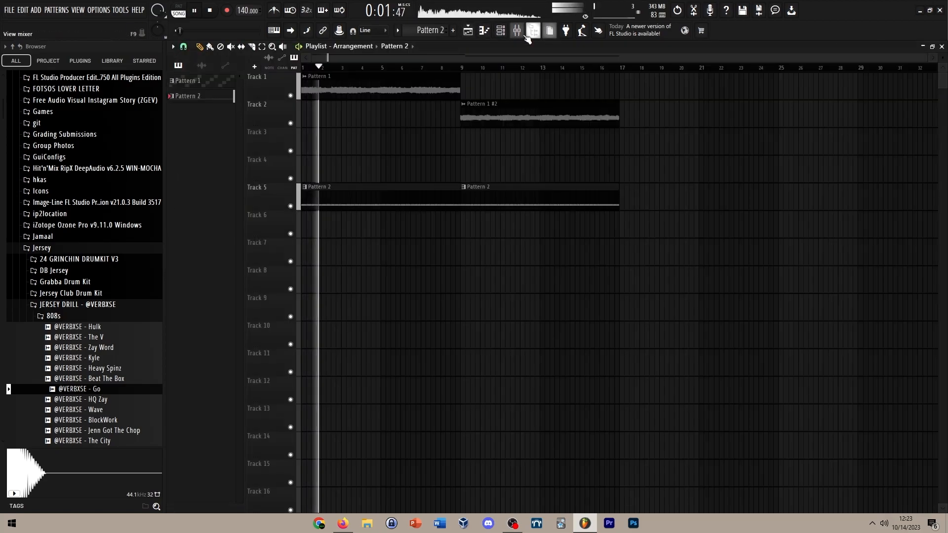
click(517, 30)
click(517, 30)
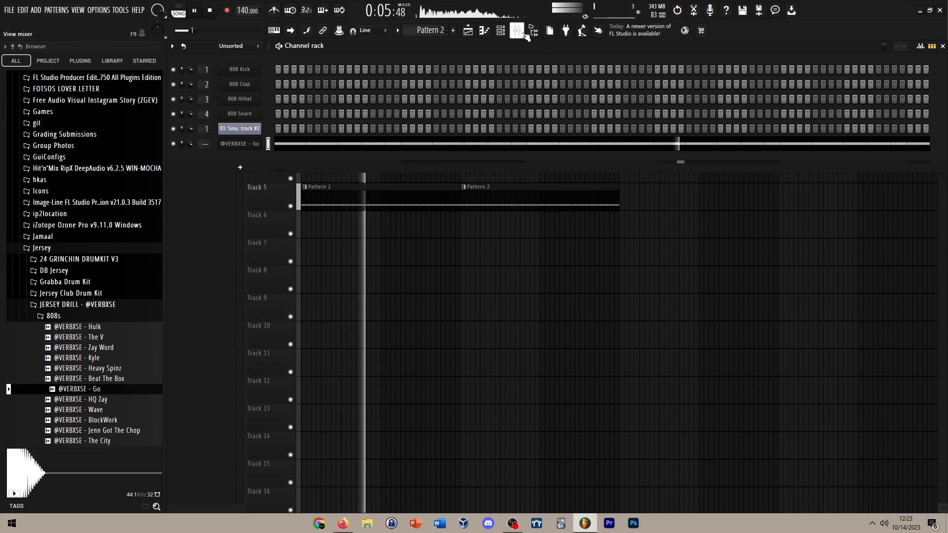
click(519, 31)
click(194, 141)
click(859, 219)
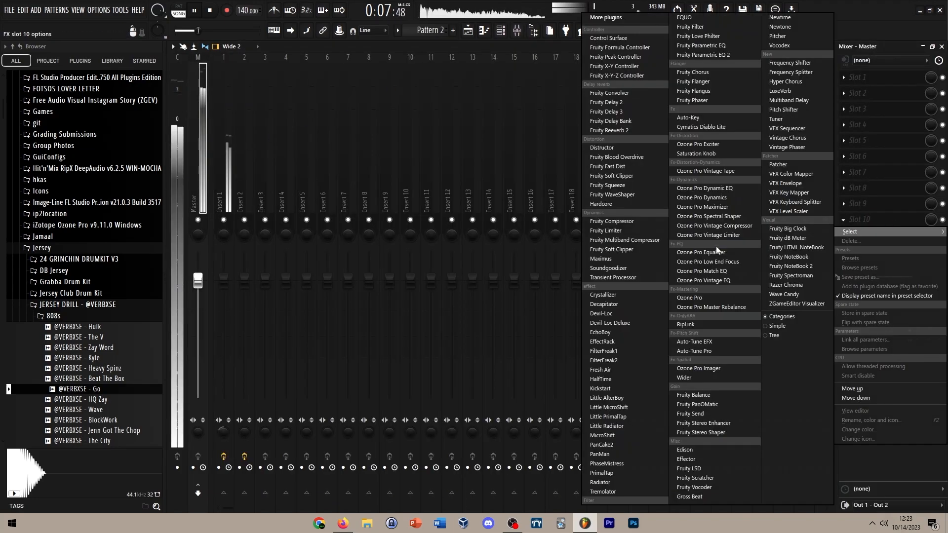
click(619, 176)
click(468, 30)
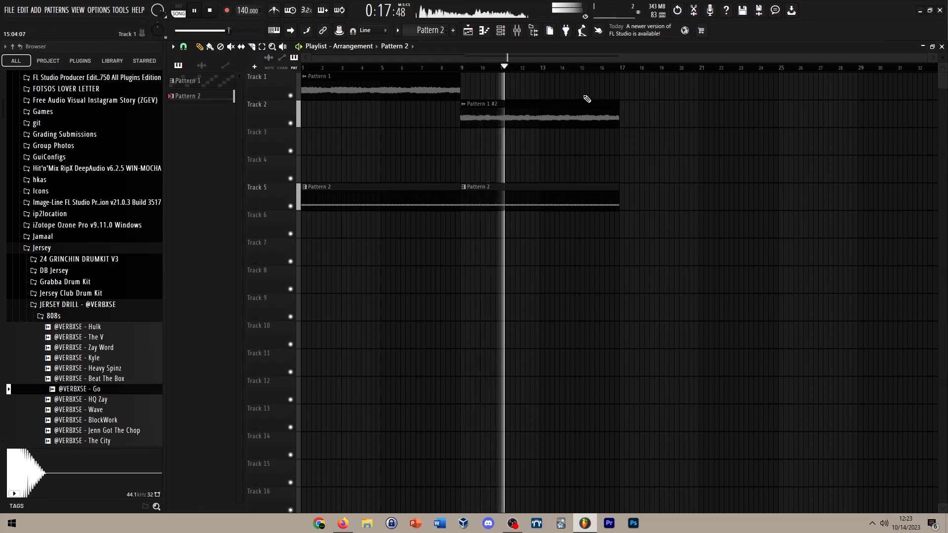
Step: In bar 8 of Pattern 2's 808 notes, raise the third note to D#6 and the fourth note to C6
double_click(534, 193)
scroll(533, 195, left, 3)
drag(682, 173, 670, 153)
key(ctrl+Up)
ctrl+click(677, 151)
scroll(678, 141, up, 3)
drag(684, 85, 682, 109)
scroll(713, 143, down, 3)
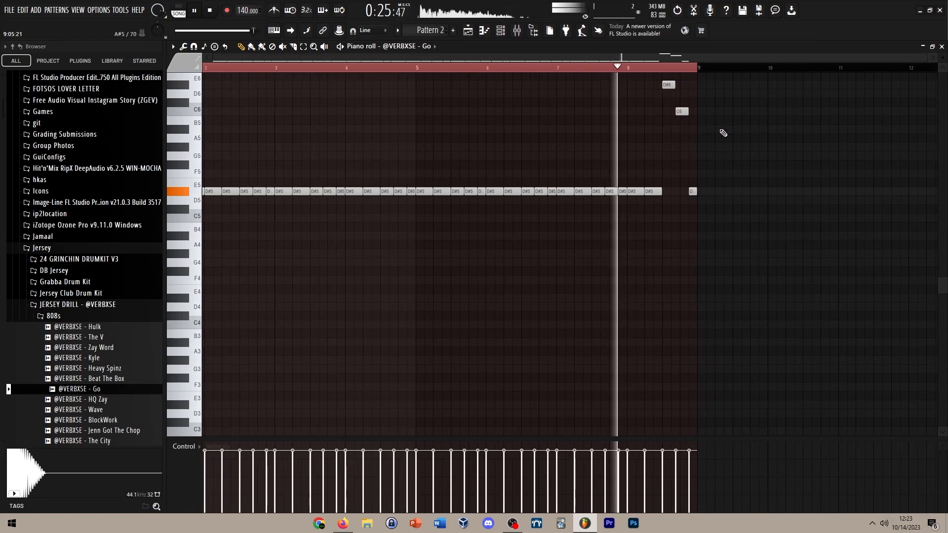
scroll(691, 142, down, 2)
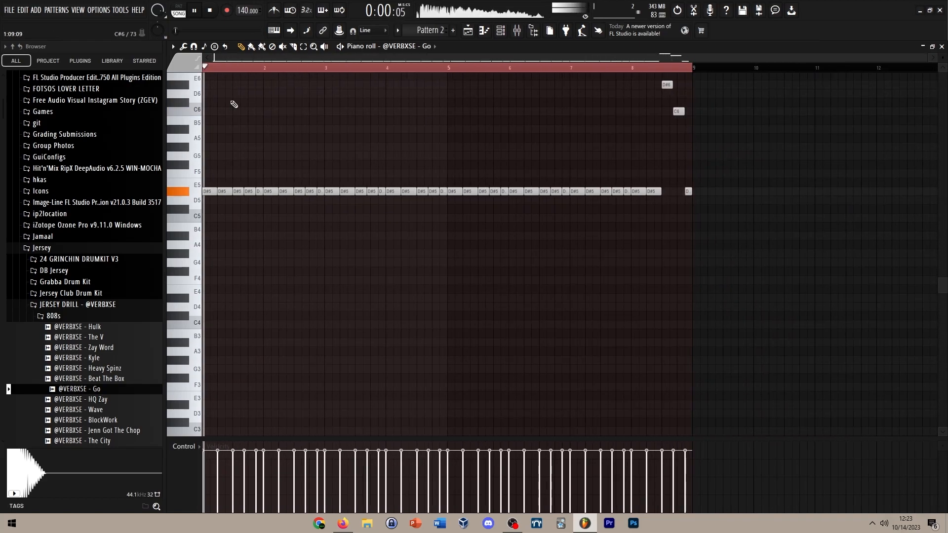
Step: Stop playback, delete both Pattern 2 clips from Track 5, and bypass the Parametric EQ 2 on Insert 1
click(468, 31)
key(space)
right_click(558, 204)
key(F9)
click(221, 195)
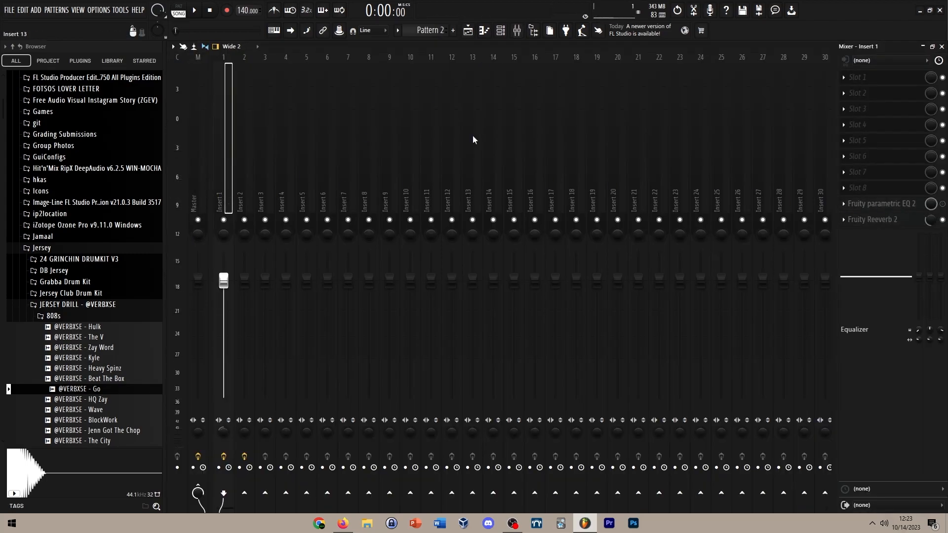
click(468, 30)
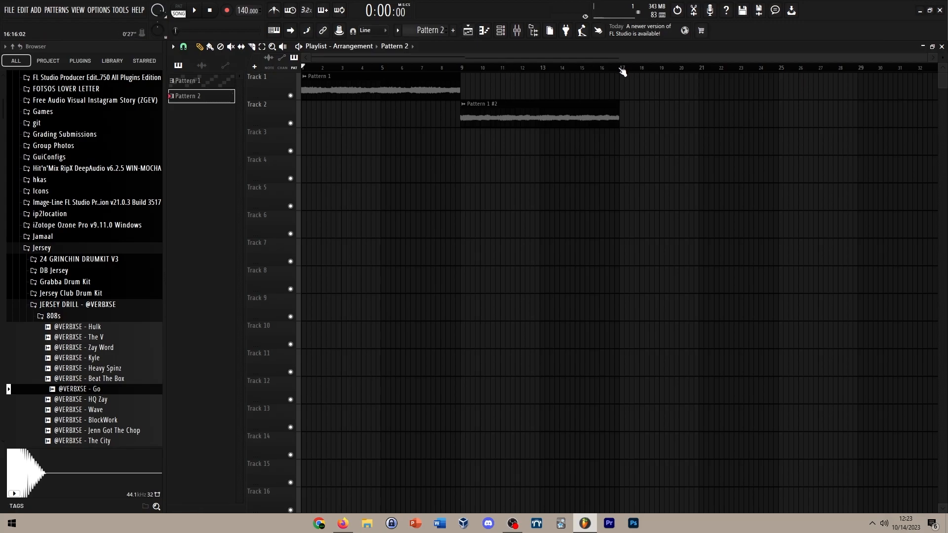
Step: Export playlist bars 1 to 16 as an MP3 named "jigsaw 140 bpm dsharpm prod." plus the producer's name, checking the soundtrack's title in the browser
drag(622, 72, 302, 69)
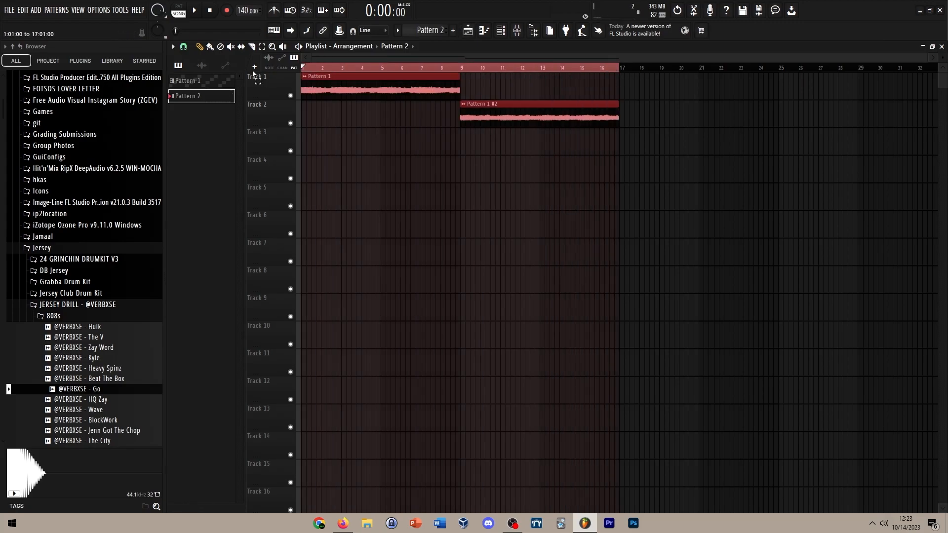
click(10, 9)
mouse_move(37, 111)
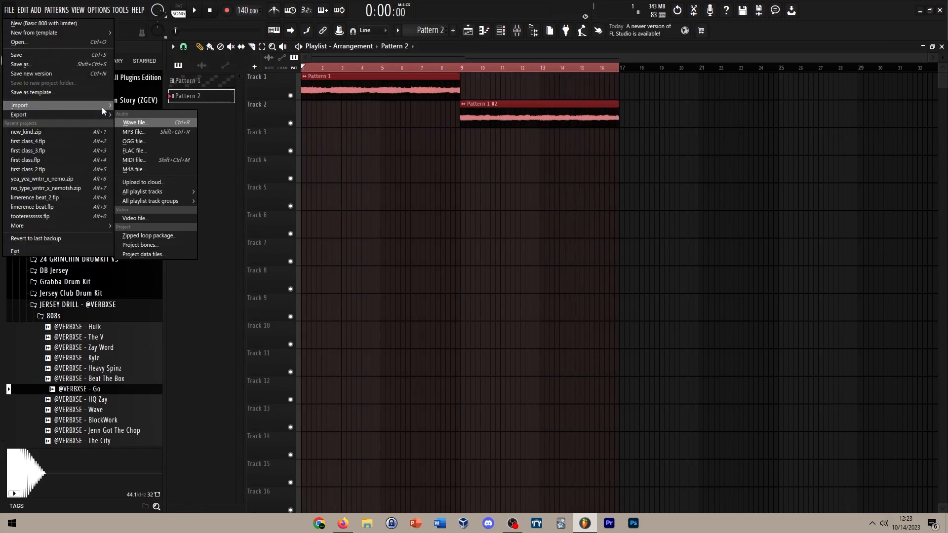
click(150, 132)
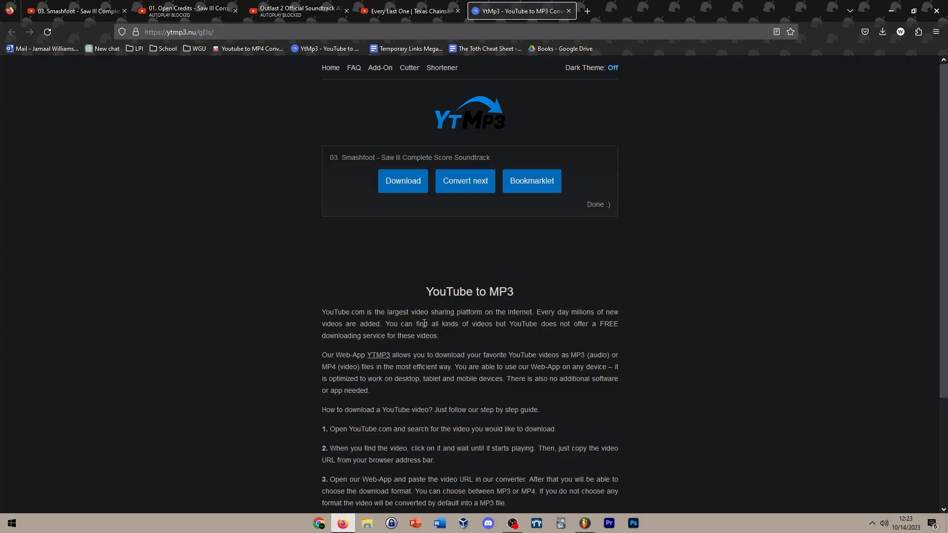
click(84, 10)
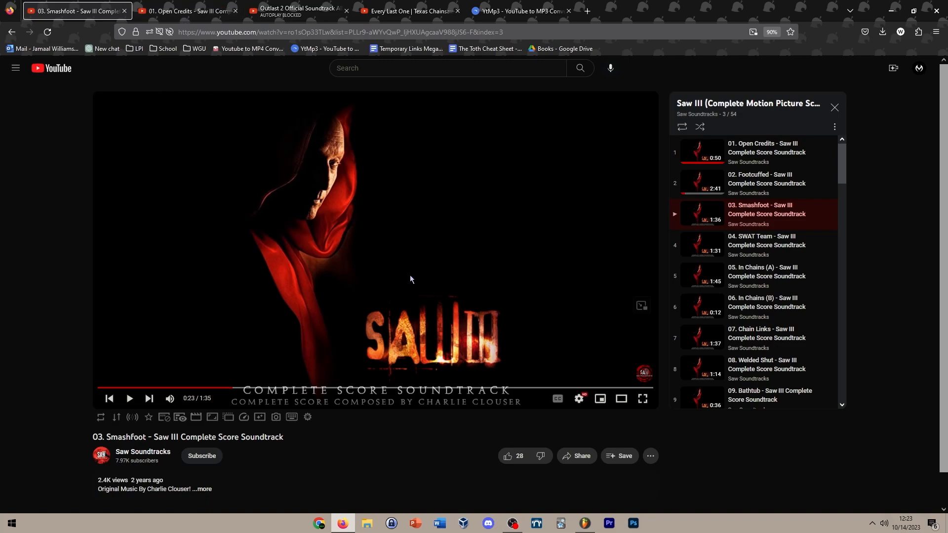
click(585, 522)
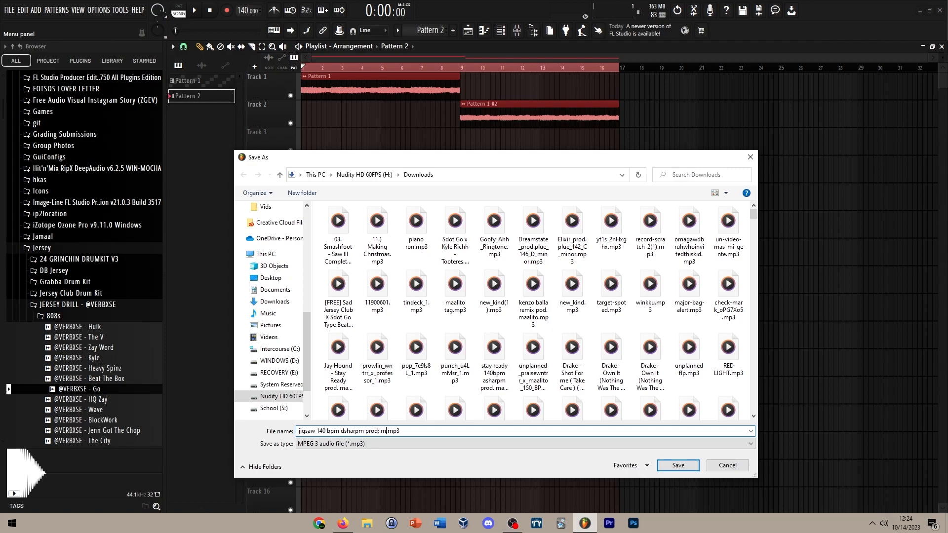
key(Return)
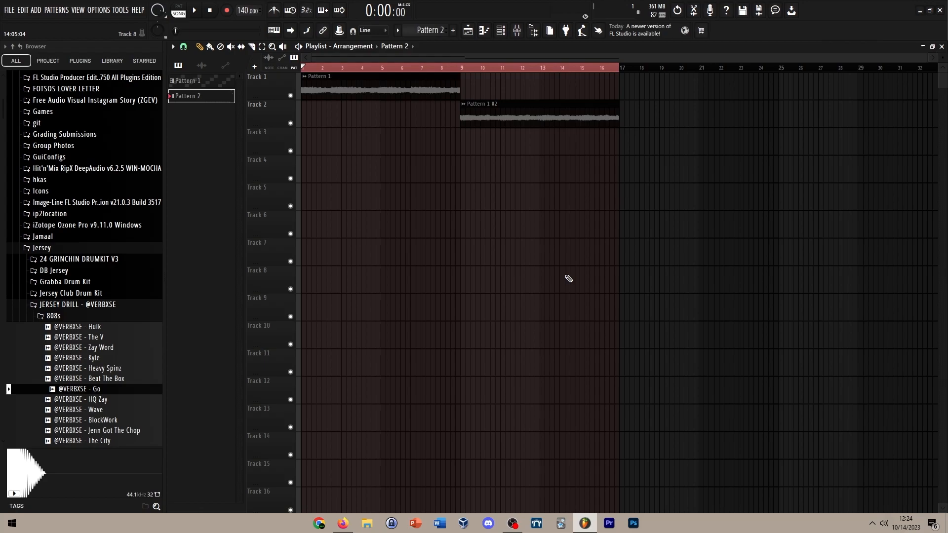
Step: Save the project as "jigsaw loop"
key(ctrl+s)
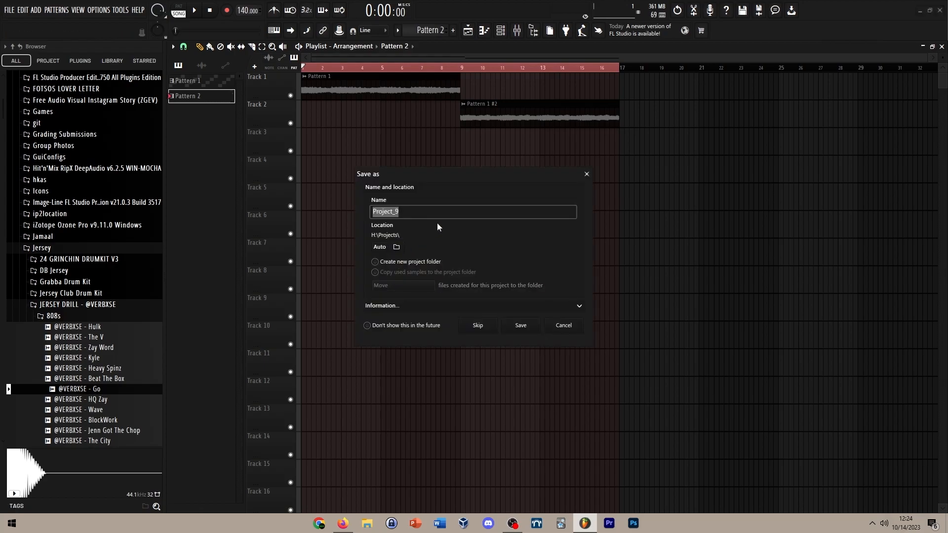
text(jerse)
key(BackSpace)
key(BackSpace)
key(BackSpace)
key(BackSpace)
text(igsaw loop)
click(520, 325)
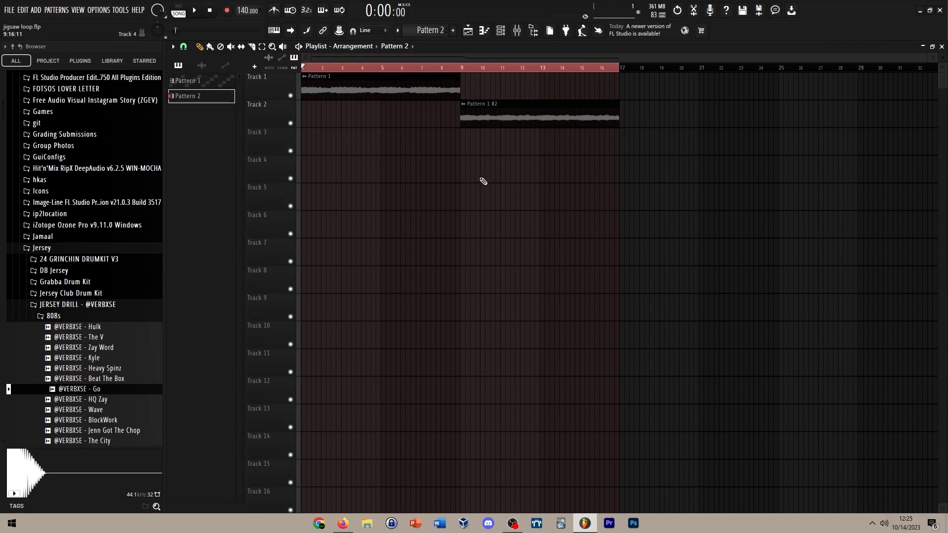
Step: Start a new project and switch to Firefox for the next soundtrack source
click(9, 10)
click(14, 21)
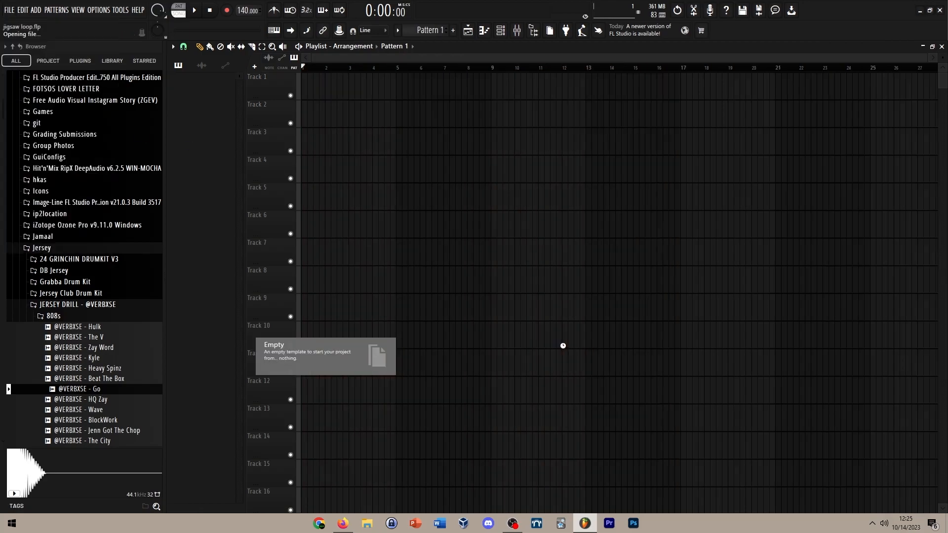
click(343, 523)
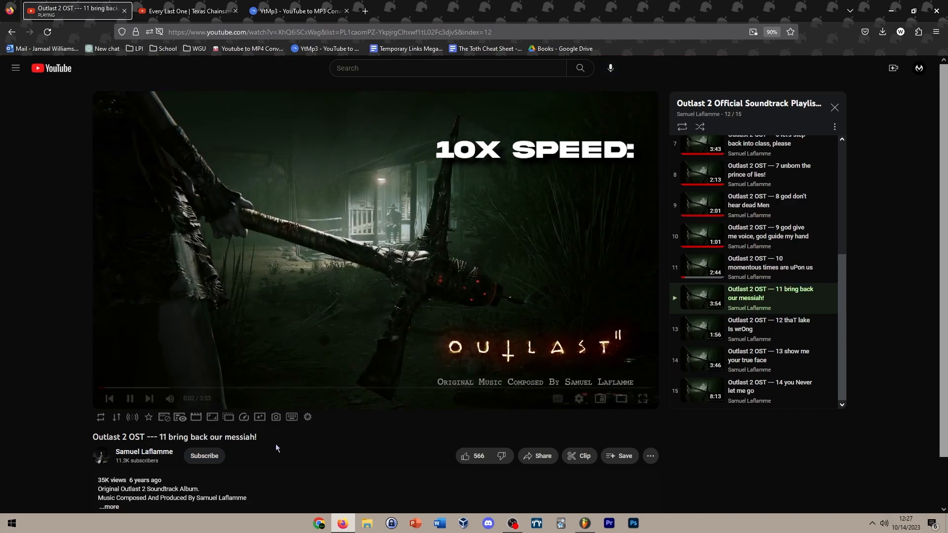
Step: Audition Outlast 2's "11 bring back our messiah!" from the 1:26 comment timestamp and skip through "12 thaT lake Is wrOng"
scroll(272, 325, down, 15)
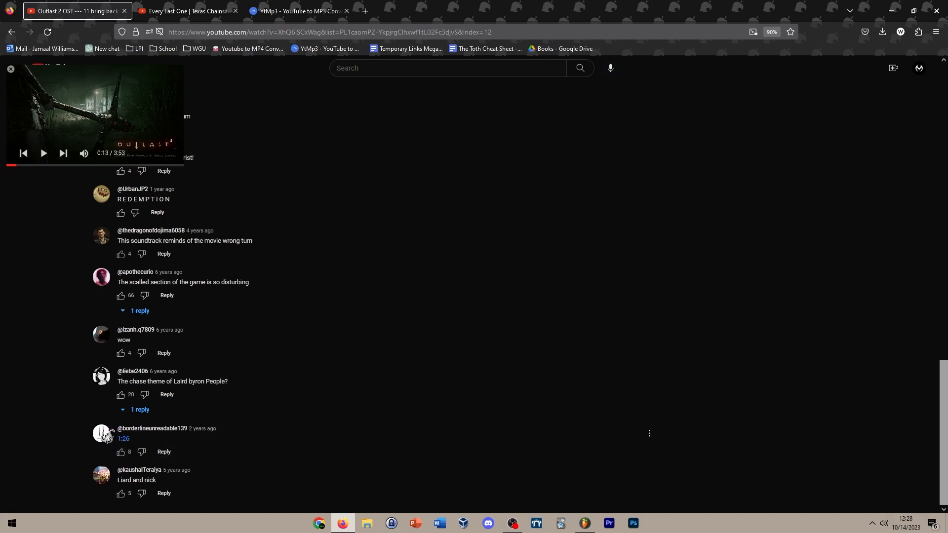
click(124, 438)
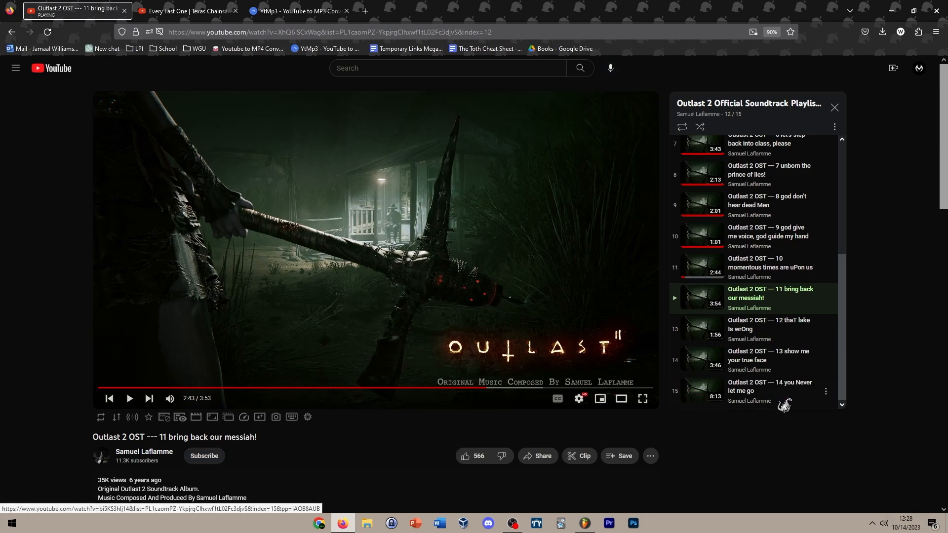
click(798, 332)
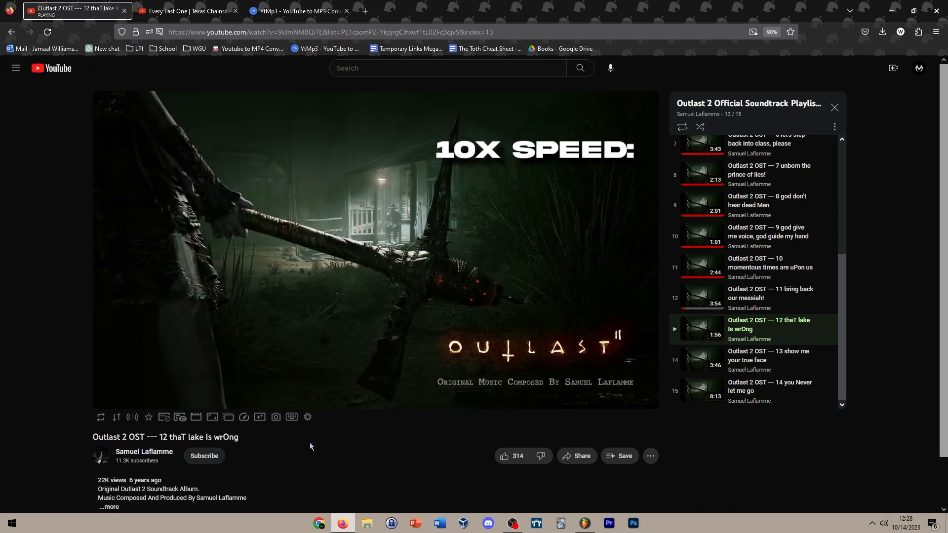
click(375, 387)
click(459, 387)
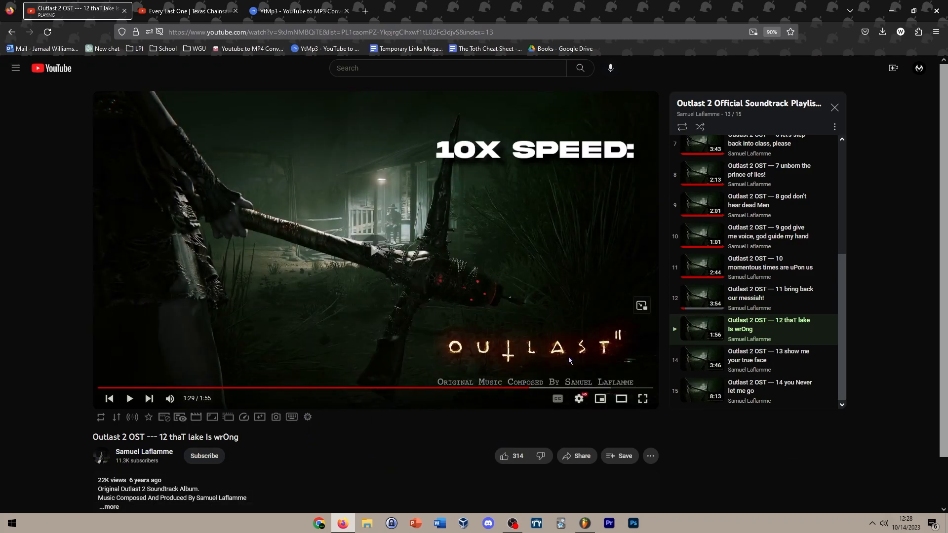
click(516, 387)
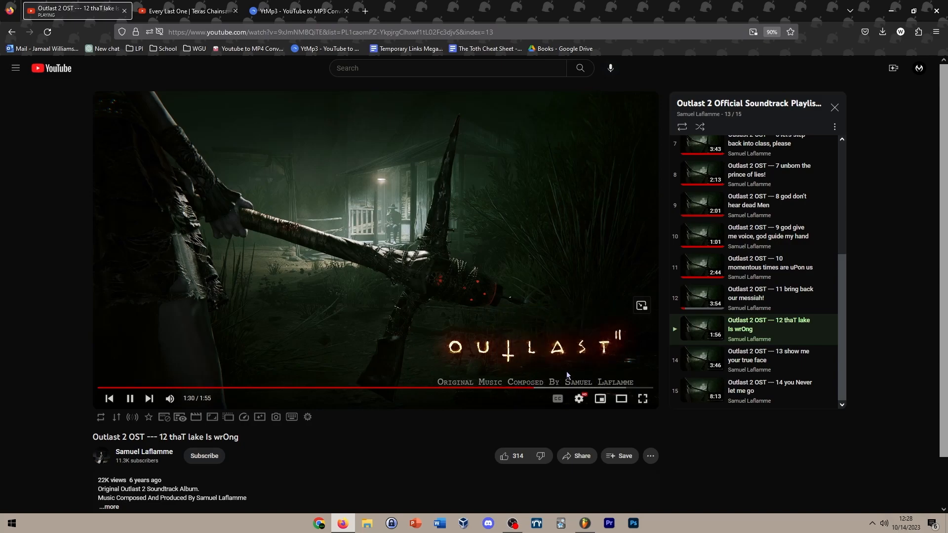
Step: Copy the video URL of "12 thaT lake Is wrOng", convert it to MP3 on YtMp3 and download the file
click(260, 33)
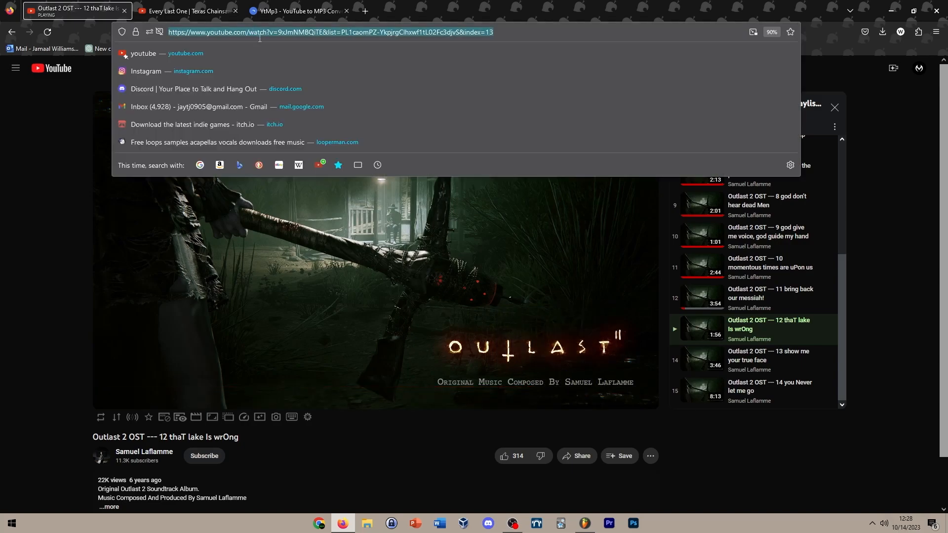
click(352, 215)
click(296, 11)
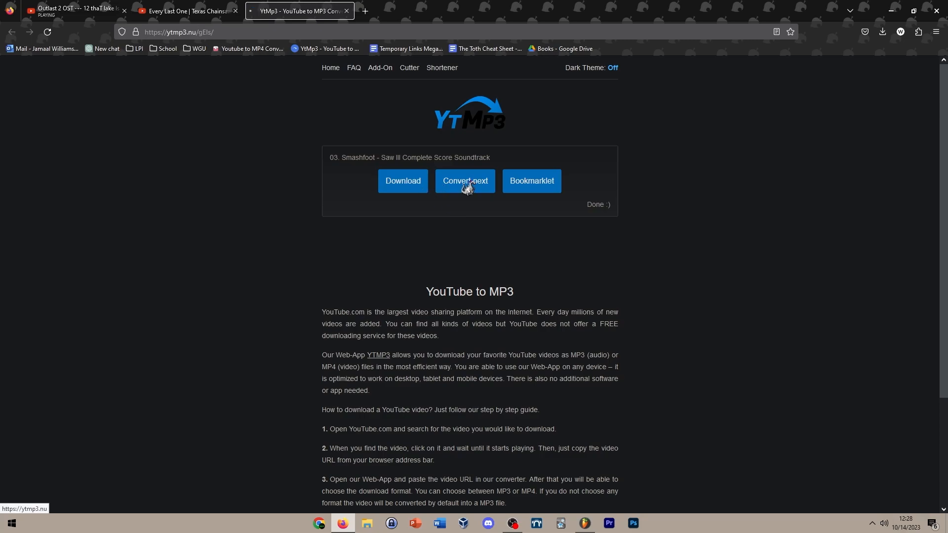
click(600, 184)
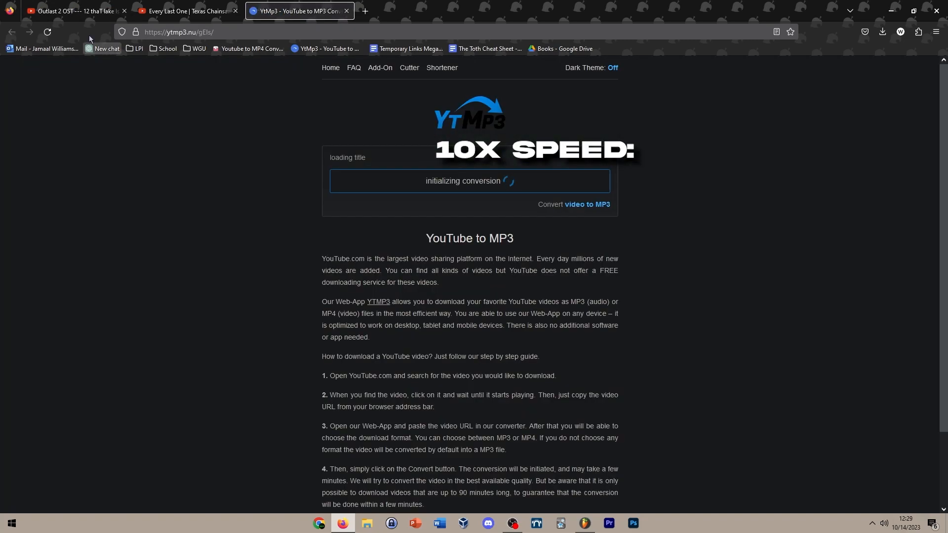
click(401, 182)
Step: Switch to FL Studio, place the downloaded "12 thaT lake Is wrOng" audio on Track 1 and play it from several positions in song mode
click(584, 523)
drag(92, 204, 307, 88)
click(178, 13)
click(694, 66)
key(space)
click(627, 67)
click(576, 67)
click(555, 67)
click(497, 67)
key(space)
Step: Open the "12 thaT lake Is wrOng" sample, select a section of its waveform, delete the unwanted part and show the Channel rack
double_click(507, 87)
drag(327, 368, 575, 368)
scroll(325, 366, up, 5)
scroll(325, 367, down, 6)
click(539, 306)
click(355, 380)
key(Delete)
key(F6)
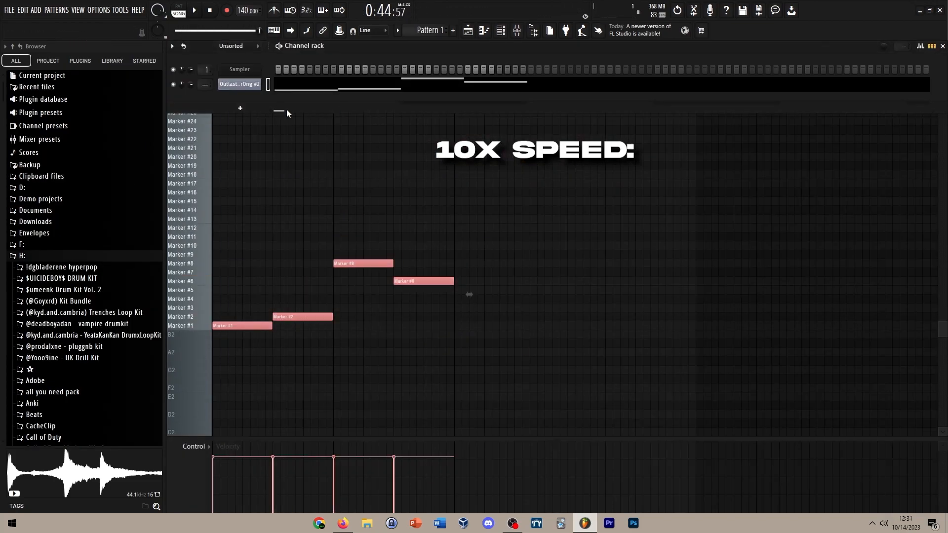
Step: Open the sliced Outlast channel and look through the browser's Current project and Recent files folders
click(240, 84)
click(66, 87)
click(69, 76)
click(59, 76)
click(46, 86)
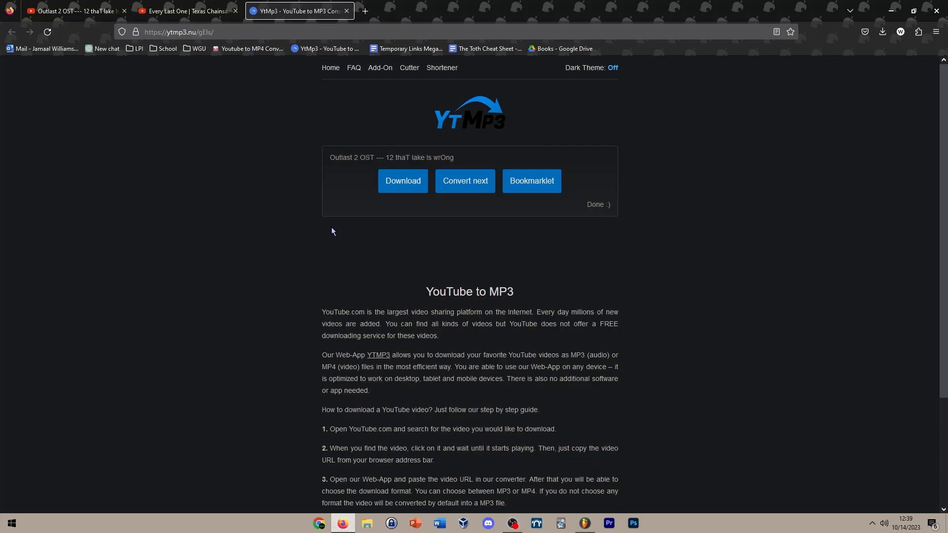
Step: In Firefox, audition Outlast 2's "13 show me your true face" and skip back within "14 you Never let me go"
click(95, 4)
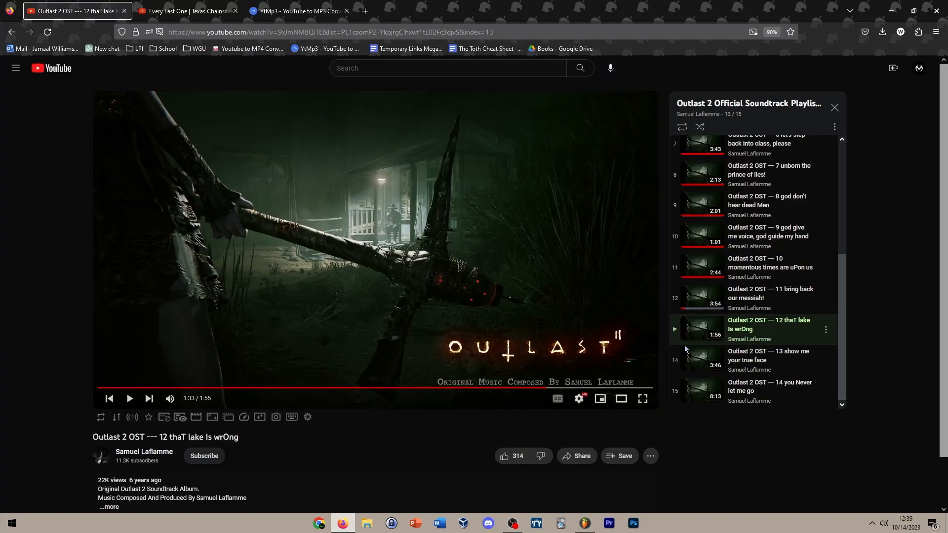
click(696, 364)
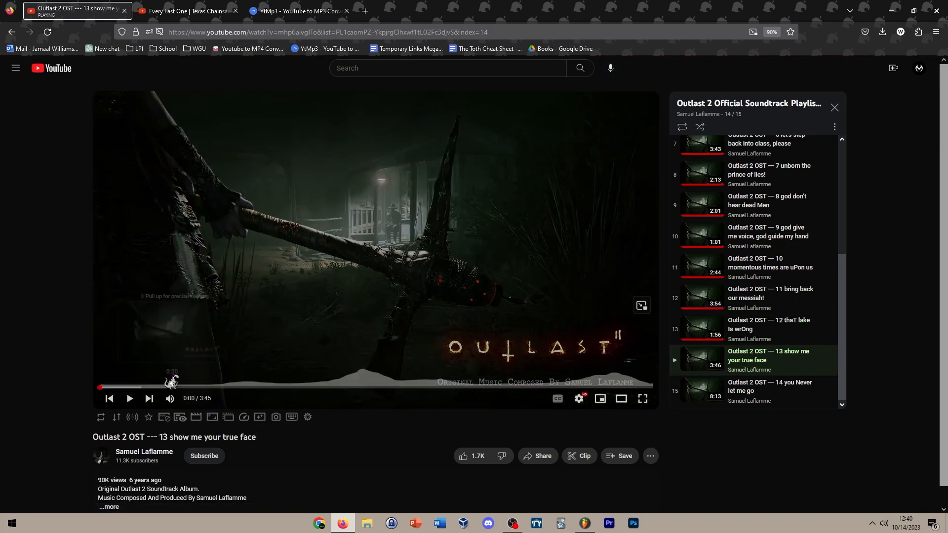
click(214, 387)
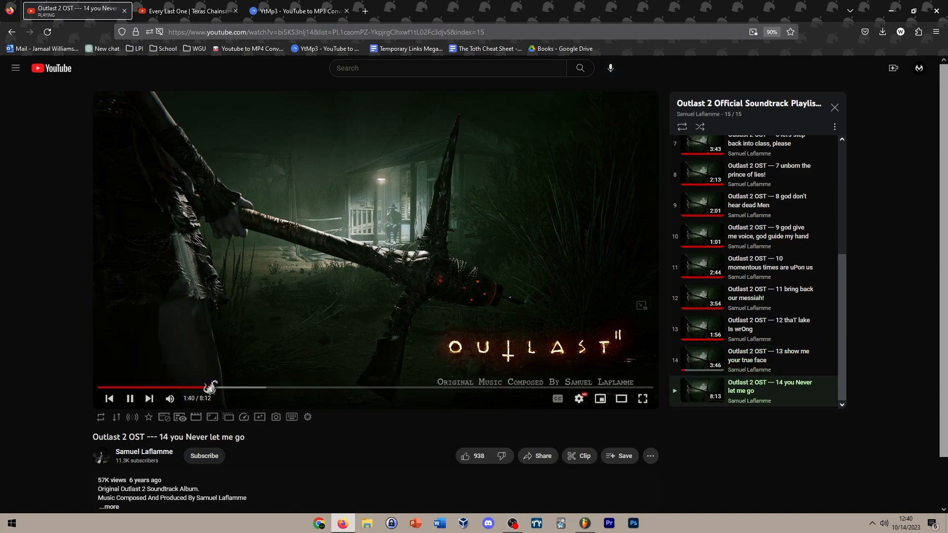
click(192, 387)
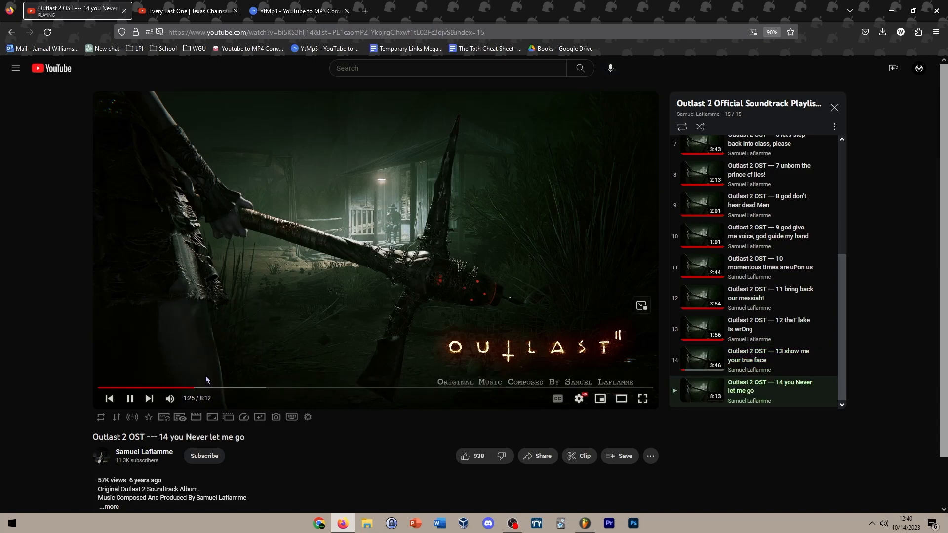
Step: Copy the video URL of "14 you Never let me go" and convert it to MP3 on YtMp3
click(320, 31)
right_click(320, 32)
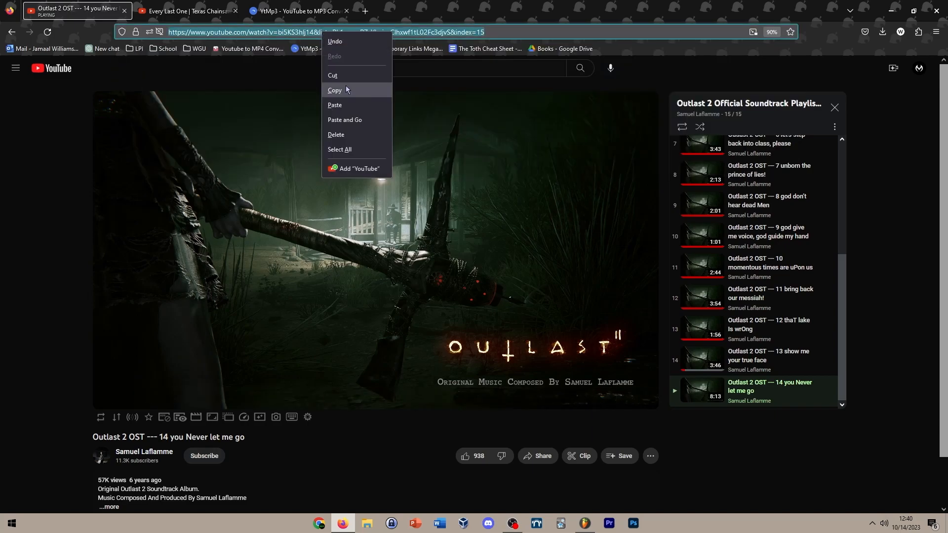
click(345, 85)
click(316, 11)
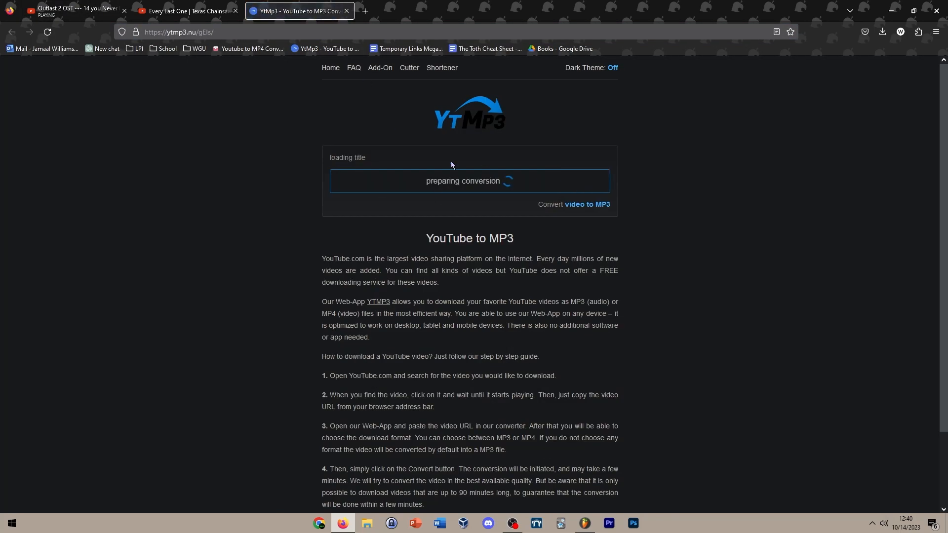
click(74, 11)
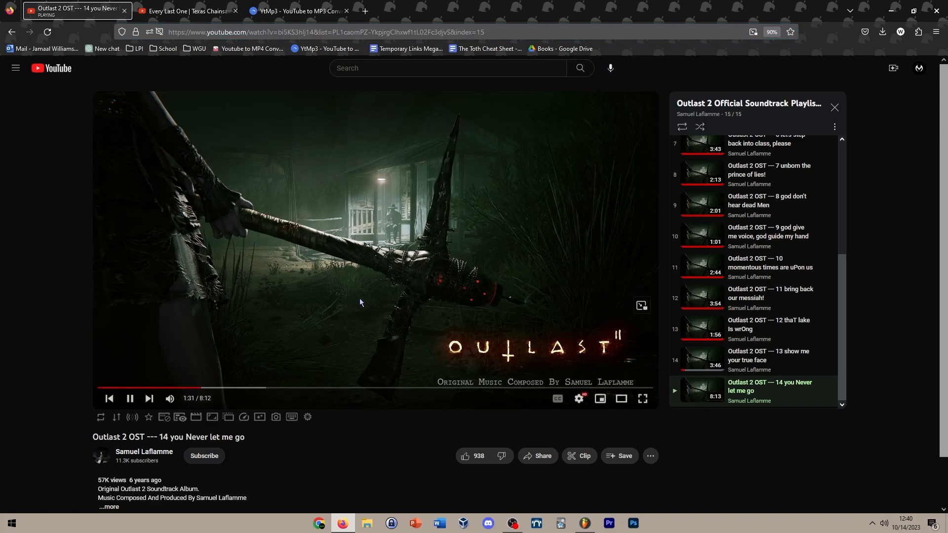
click(282, 5)
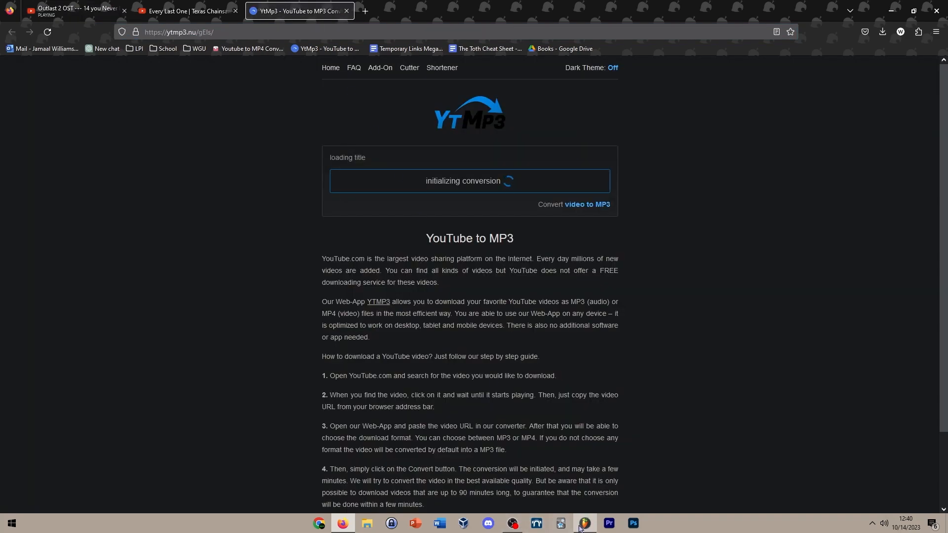
Step: Switch to FL Studio and trim the "14 you Never let me go" sample in Slicex to the selected section
click(580, 527)
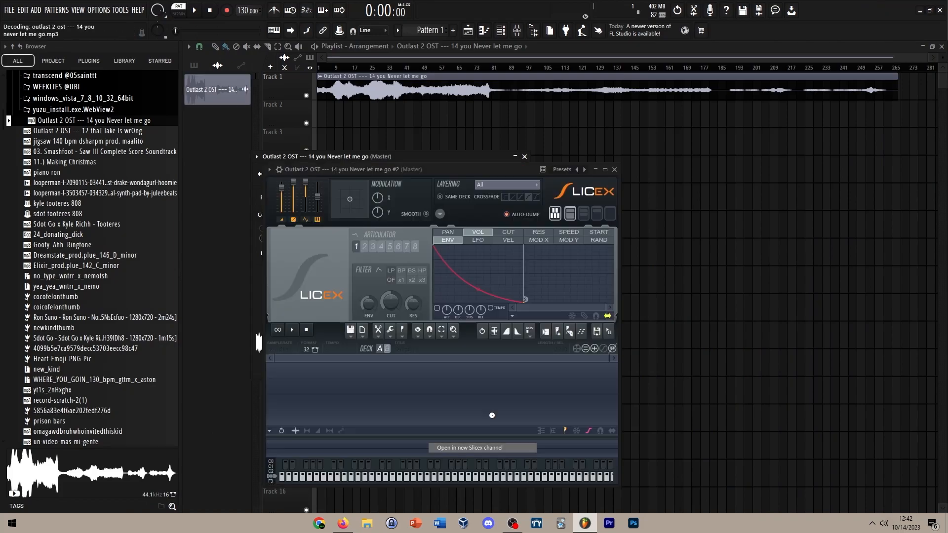
click(290, 366)
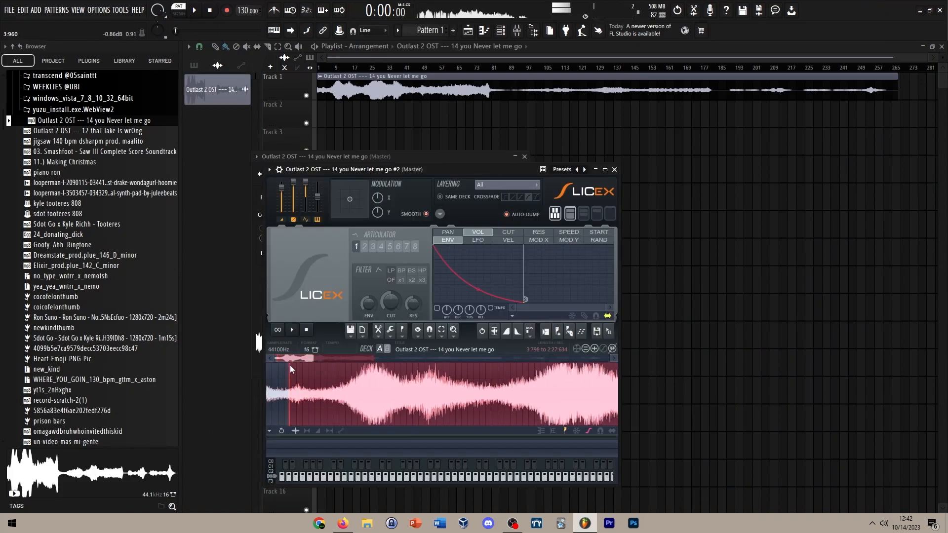
scroll(289, 366, up, 3)
key(ctrl+Delete)
click(569, 332)
click(604, 169)
Step: Open the Slicex channel's piano roll, delete all its notes and place a Marker #1 note at the start of bar 1
click(932, 47)
right_click(387, 341)
click(546, 350)
double_click(362, 96)
key(ctrl+a)
key(Delete)
click(241, 457)
scroll(241, 457, up, 2)
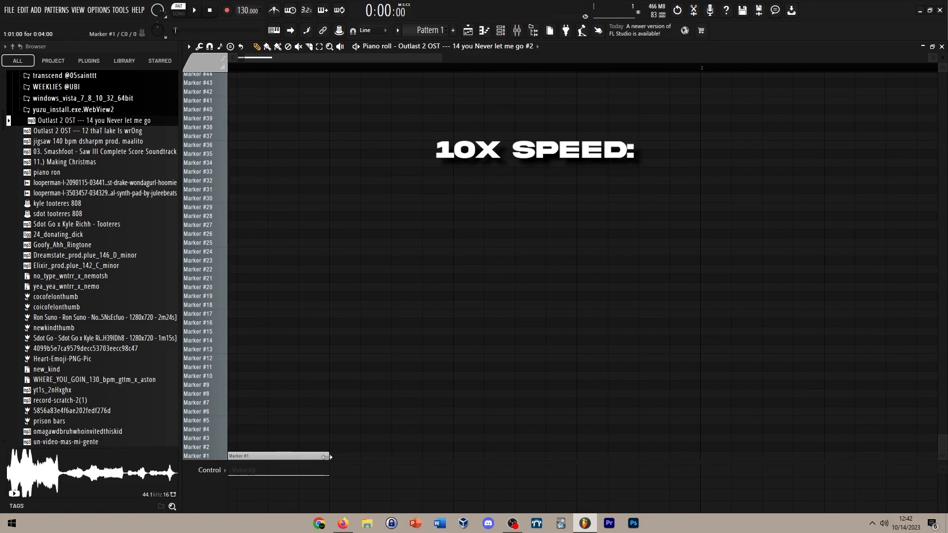
Step: Try out slices with trial notes up to Marker #102, delete the Marker #102 note and audition a higher slice
click(371, 447)
click(464, 393)
click(529, 411)
drag(464, 393, 461, 141)
click(284, 278)
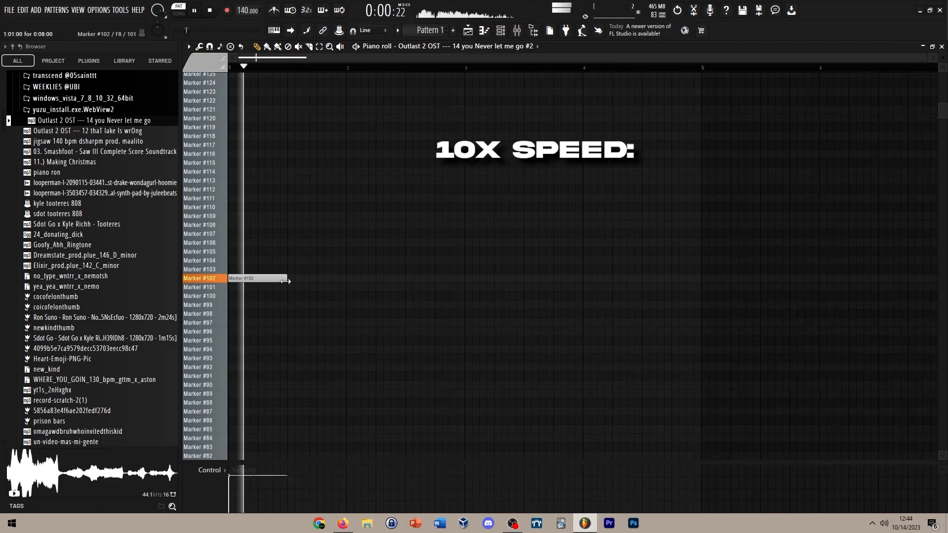
right_click(284, 278)
click(224, 247)
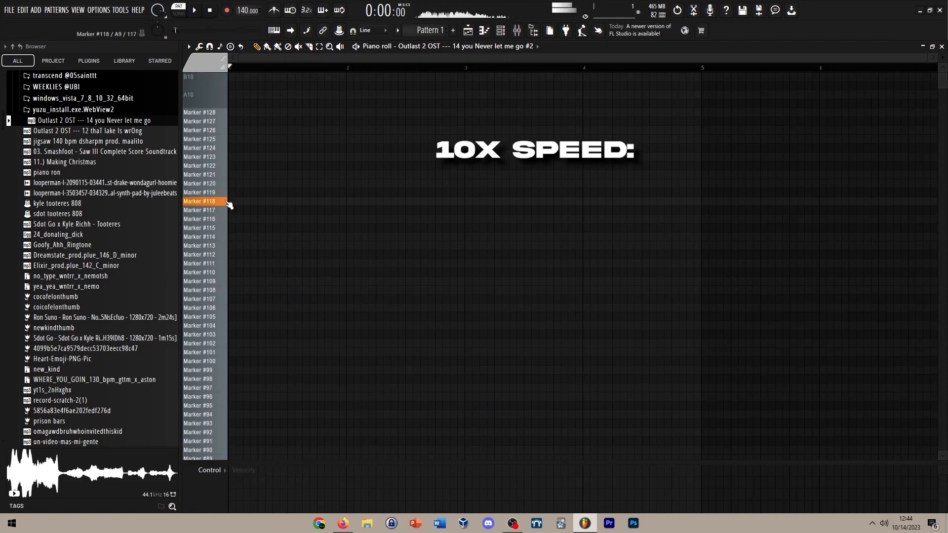
Step: Sketch a short phrase from the higher slice markers, duplicate it, shift some notes to other slices and delete the unwanted ones
click(317, 175)
click(376, 148)
key(space)
click(383, 193)
key(ctrl+b)
key(F6)
drag(560, 193, 560, 130)
drag(428, 182, 428, 228)
right_click(419, 182)
right_click(338, 148)
right_click(293, 175)
Step: Place half-bar notes for Marker #84 and Marker #85 in bar 1 and Marker #88 at the start of bar 2, checking them in playback
key(space)
scroll(317, 247, down, 4)
drag(249, 308, 250, 396)
scroll(345, 198, down, 4)
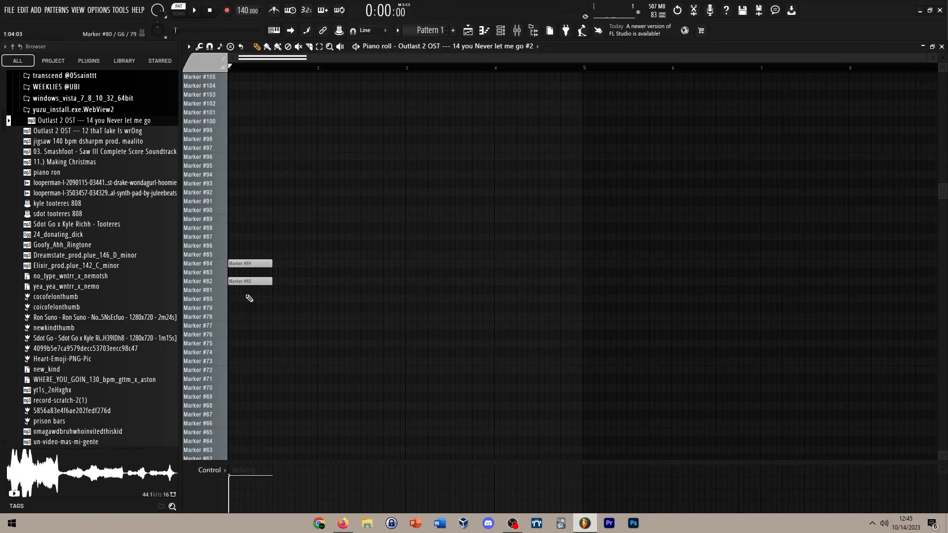
click(280, 263)
key(space)
click(321, 228)
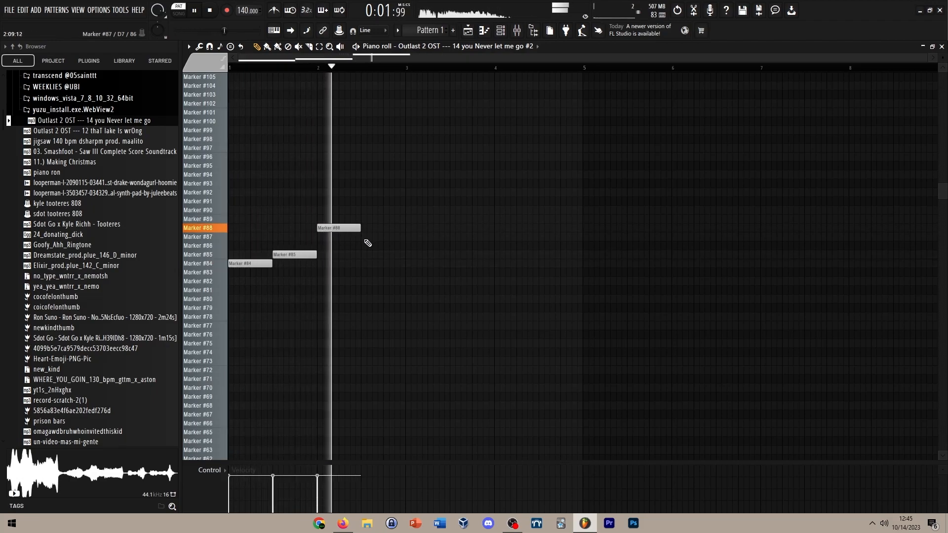
Step: Add a half-bar Marker #87 note in the second half of bar 2, duplicate the phrase into bars 3 and 4, and try lower slices
click(365, 237)
key(ctrl+b)
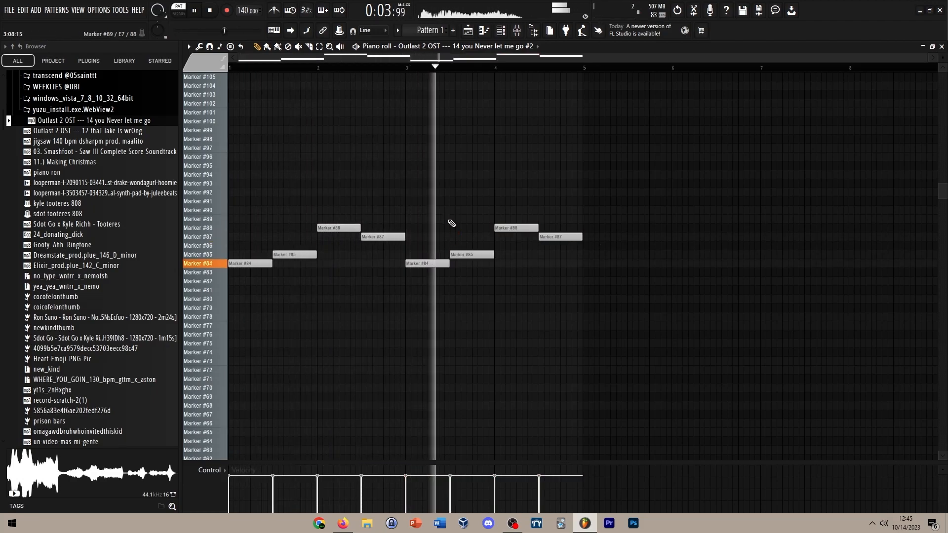
mouse_move(335, 228)
mouse_down()
mouse_move(334, 274)
mouse_move(326, 173)
mouse_move(326, 237)
mouse_up()
click(365, 245)
key(ctrl+b)
key(F6)
click(255, 129)
key(Delete)
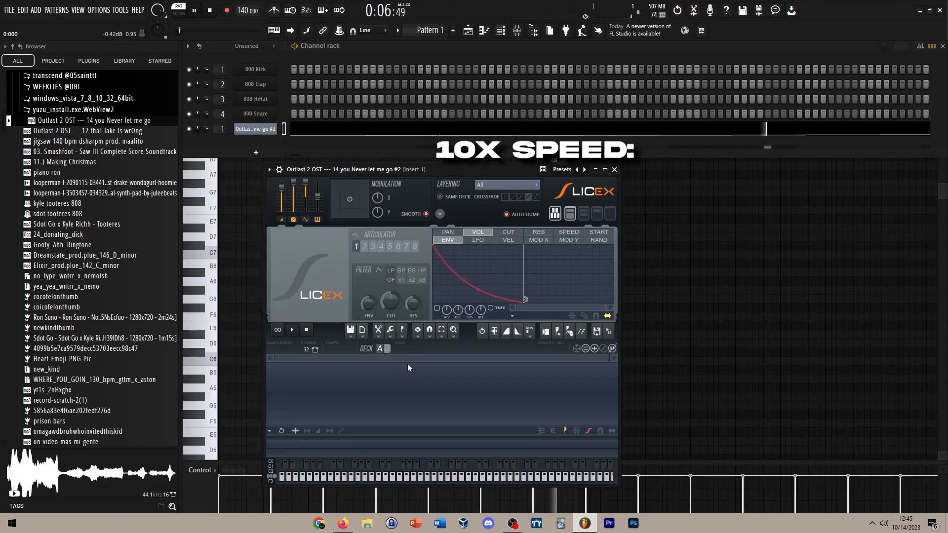
key(ctrl+z)
key(F6)
key(ctrl+z)
key(F5)
click(328, 90)
key(F7)
key(F9)
key(F7)
scroll(328, 97, left, 2)
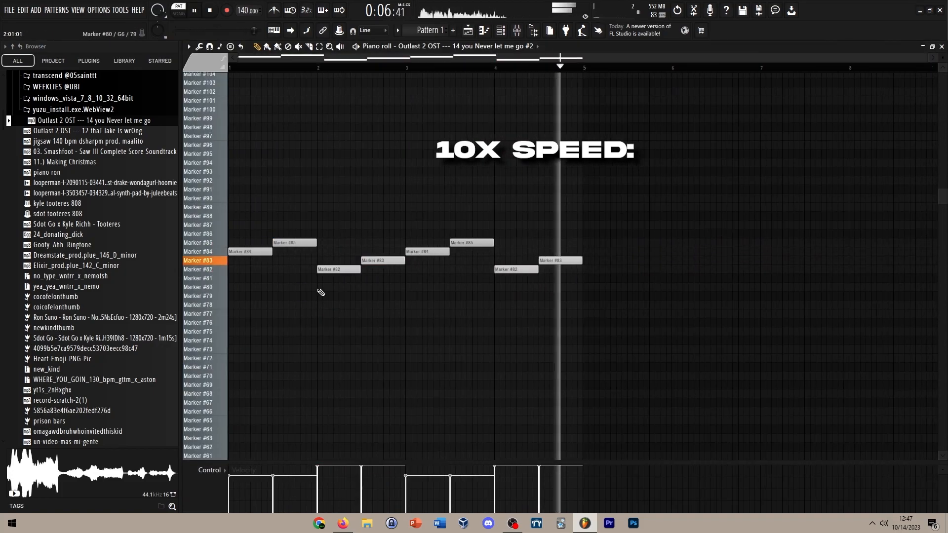
Step: Try a higher slice at the start of bar 4, delete that note and put a Marker #82 note back in its place
drag(500, 269, 500, 233)
right_click(519, 234)
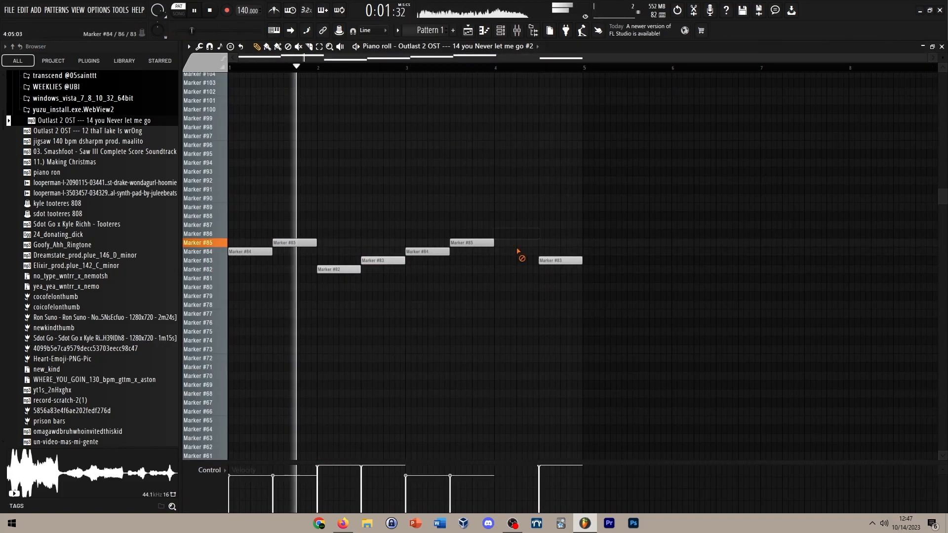
click(496, 269)
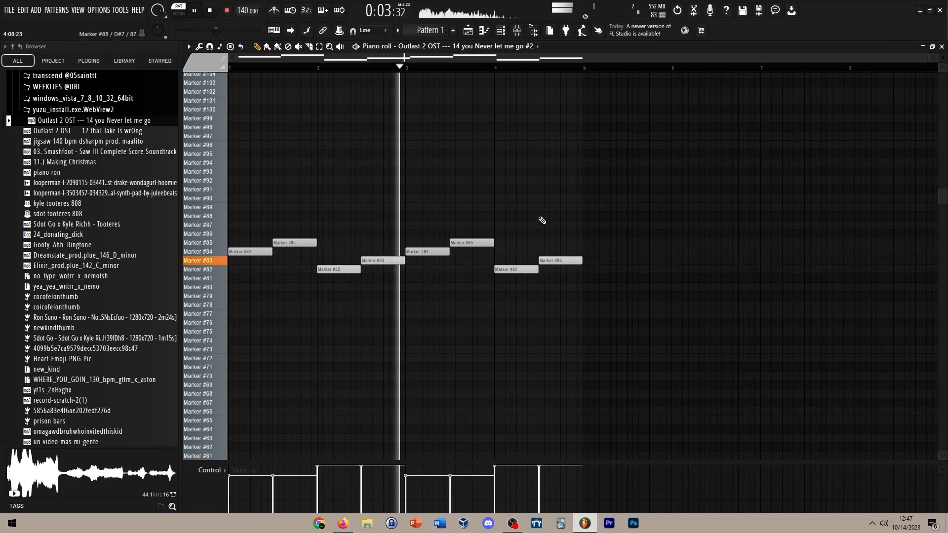
Step: Render Pattern 1 as an audio clip onto playlist Track 2 and check the clip's channel settings
click(517, 31)
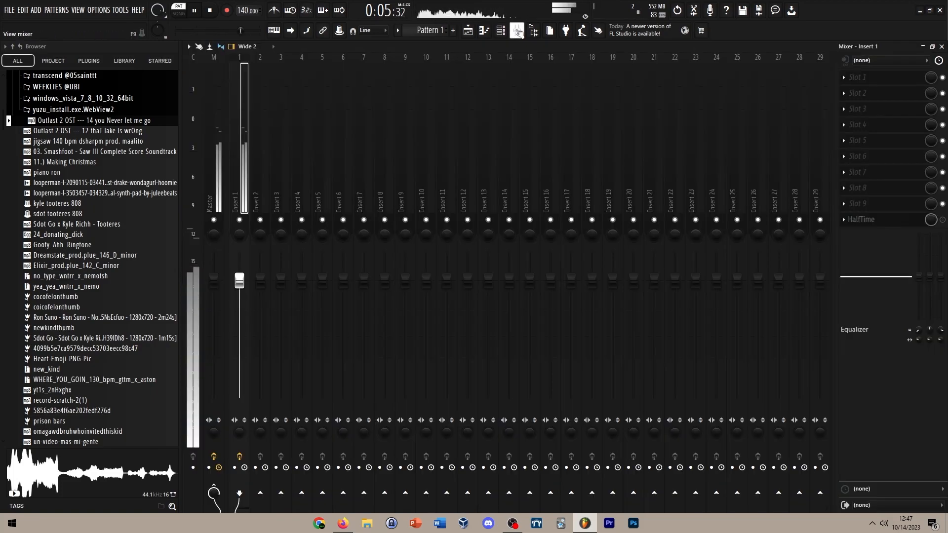
click(470, 34)
click(500, 32)
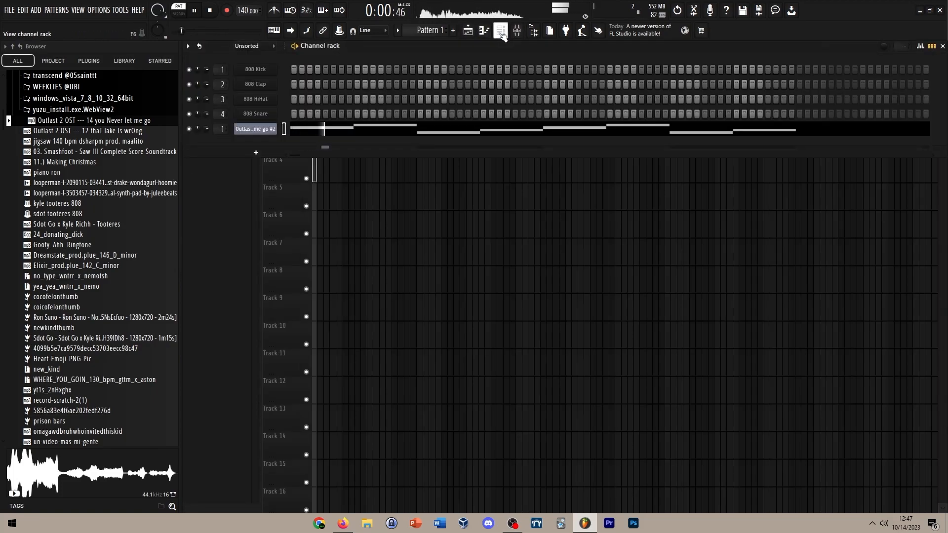
click(500, 33)
scroll(297, 148, up, 8)
scroll(313, 139, down, 6)
double_click(370, 89)
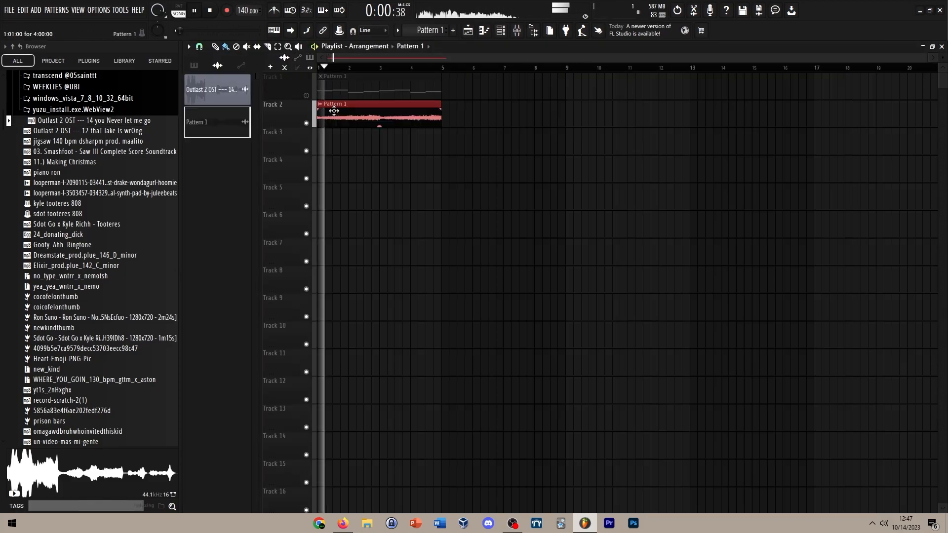
double_click(334, 111)
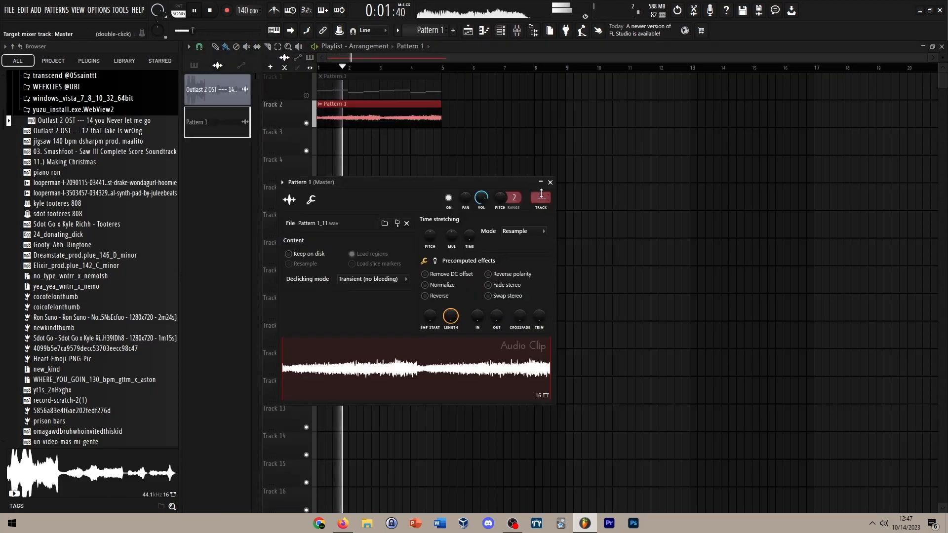
click(550, 182)
Step: Replace HalfTime in slot 10 of mixer Insert 1 with Fruity Reeverb 2 and close the reverb's editor
click(517, 30)
click(844, 219)
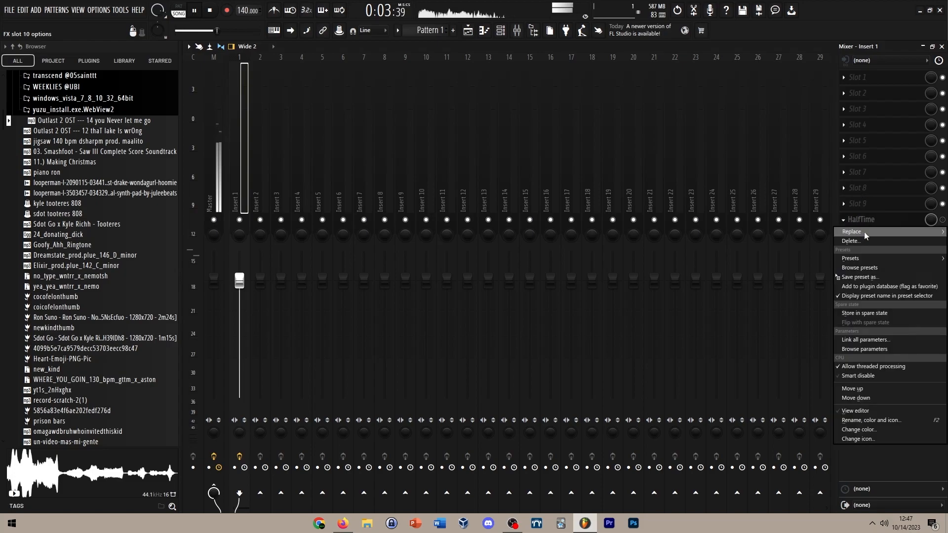
mouse_move(864, 236)
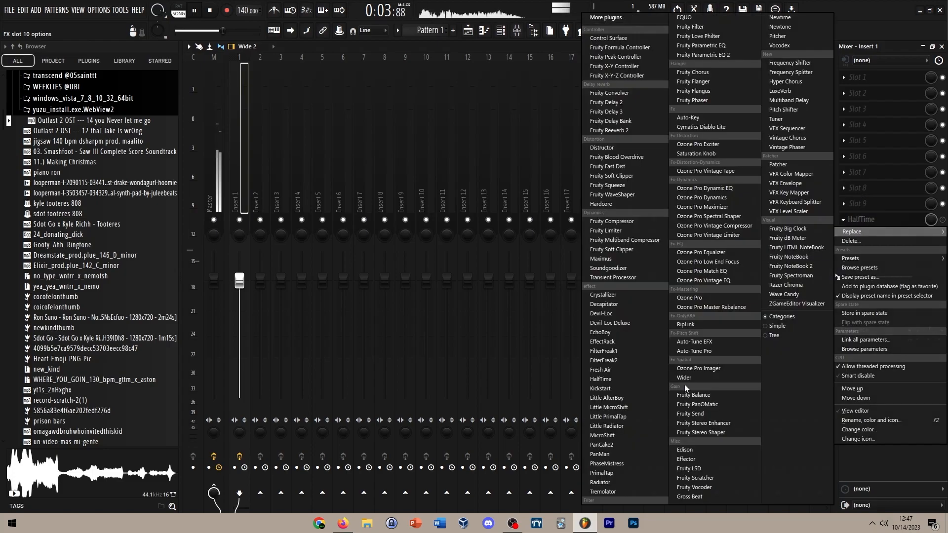
click(622, 131)
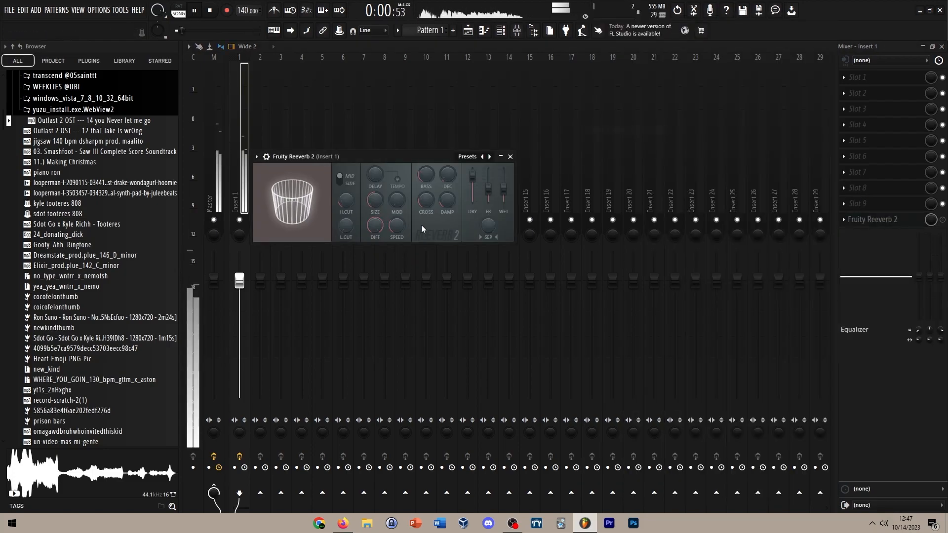
click(510, 157)
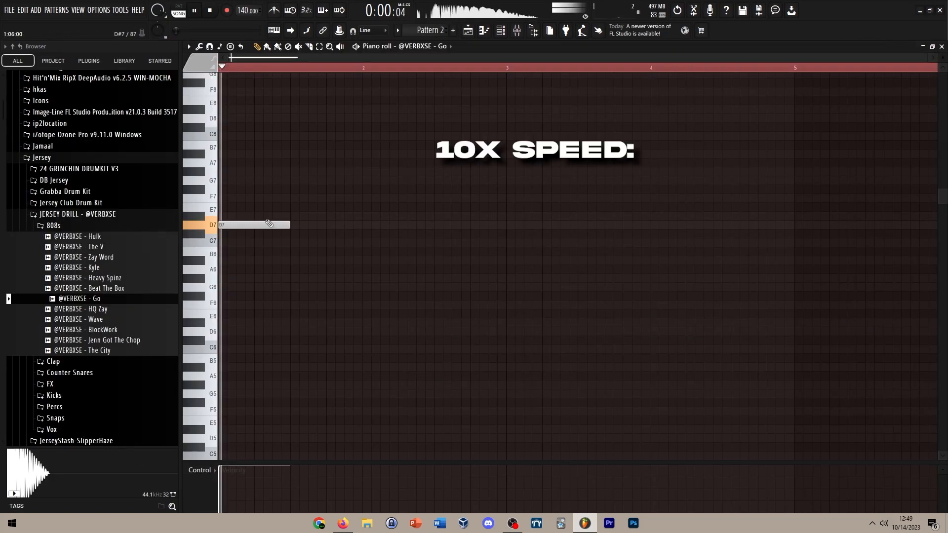
key(ctrl+b)
key(shift+Down)
key(shift+Down)
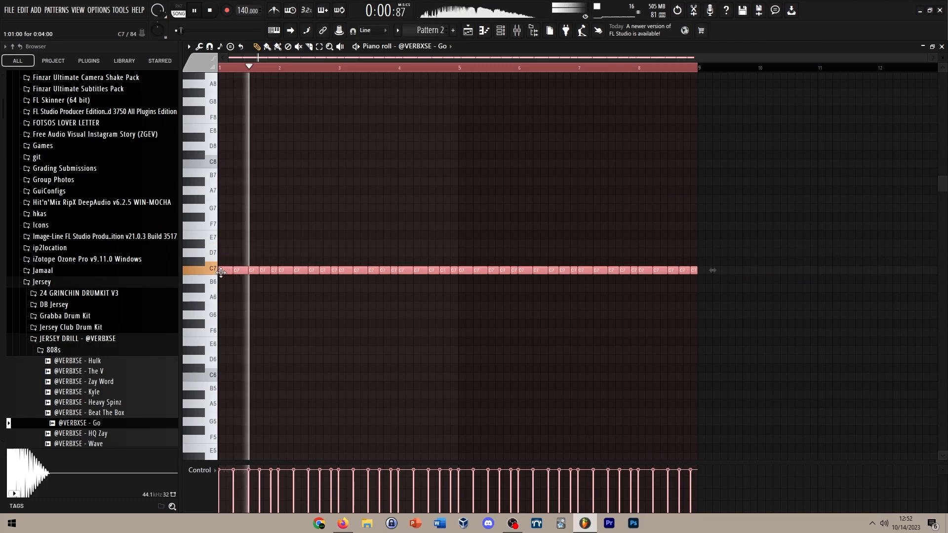
key(ctrl+Down)
key(ctrl+Down)
ctrl+click(278, 239)
scroll(525, 203, down, 5)
drag(695, 67, 2, 123)
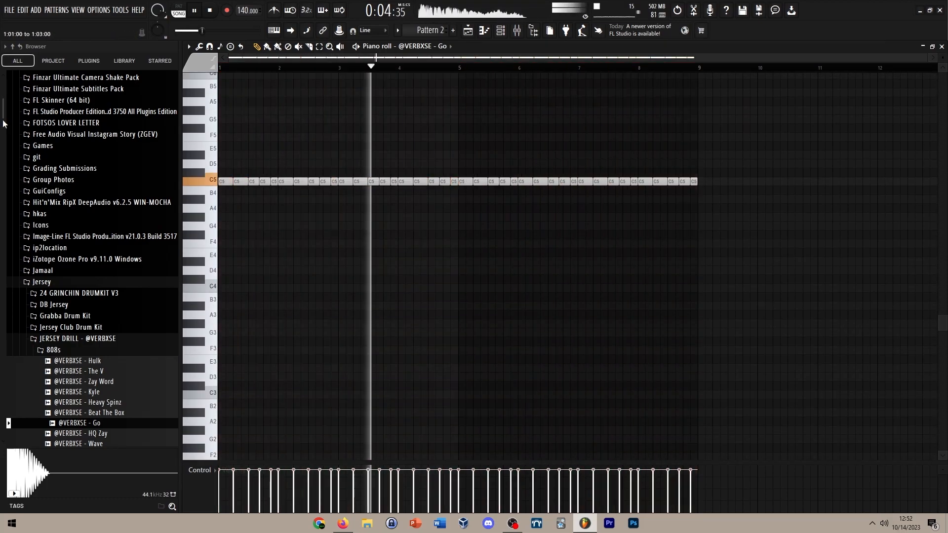
click(468, 31)
click(501, 31)
drag(207, 144, 207, 150)
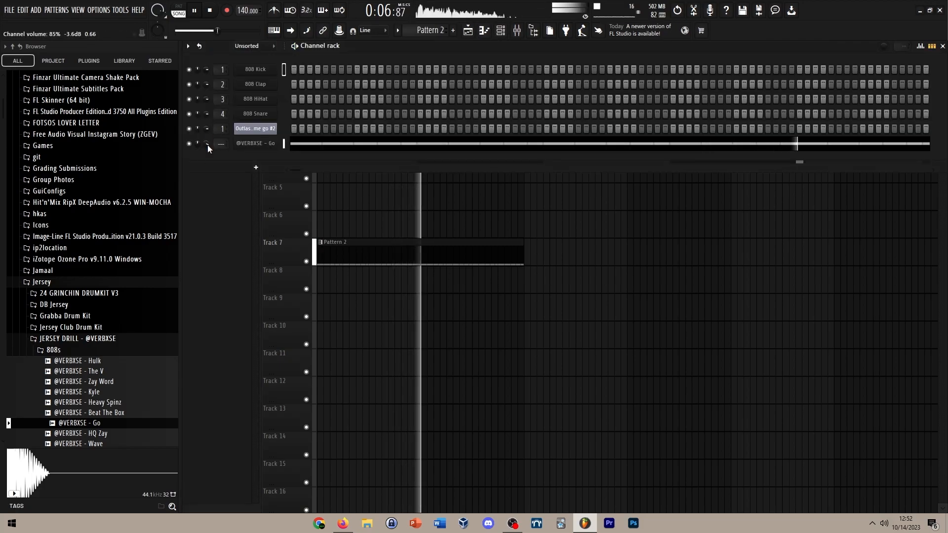
click(318, 144)
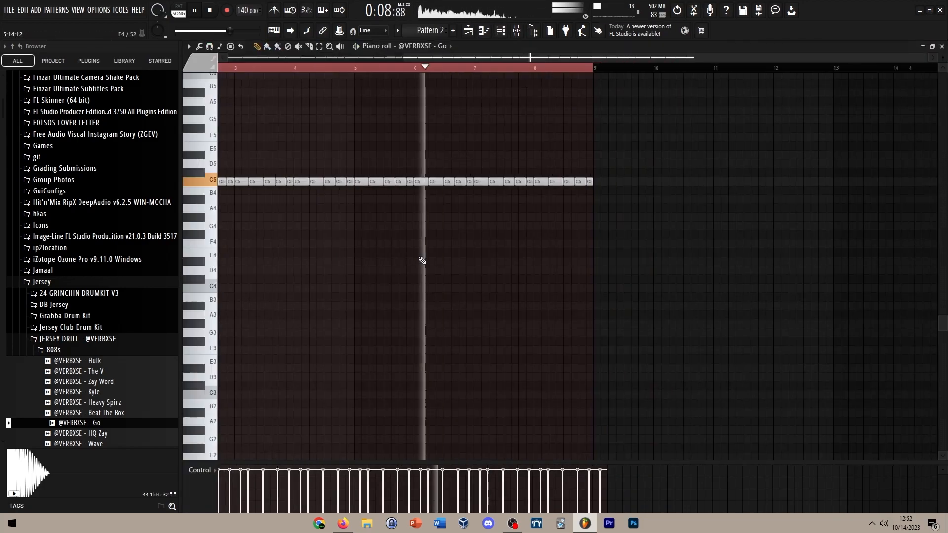
drag(777, 243, 222, 144)
scroll(332, 163, up, 3)
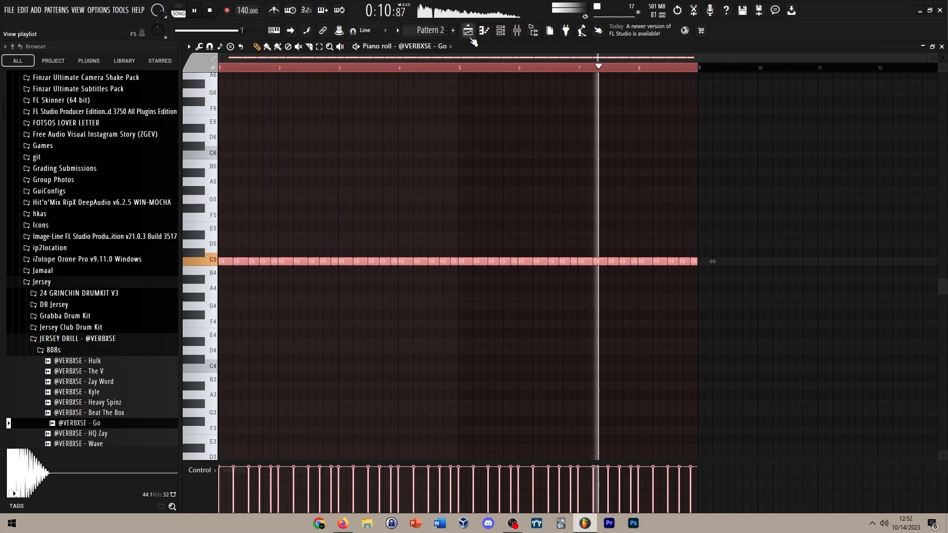
Step: Check the mixer levels and play the melody arrangement from the start with the 808 track muted
key(F5)
click(517, 30)
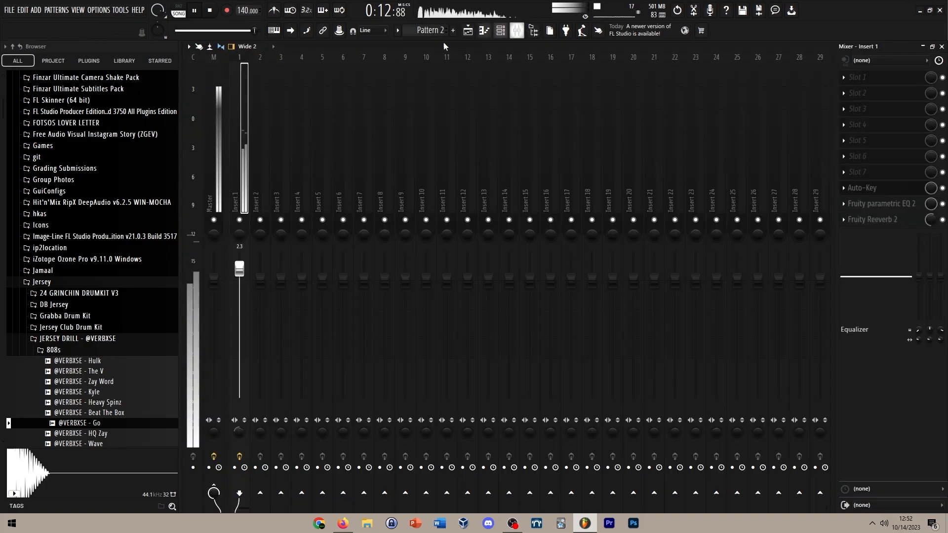
key(space)
key(F5)
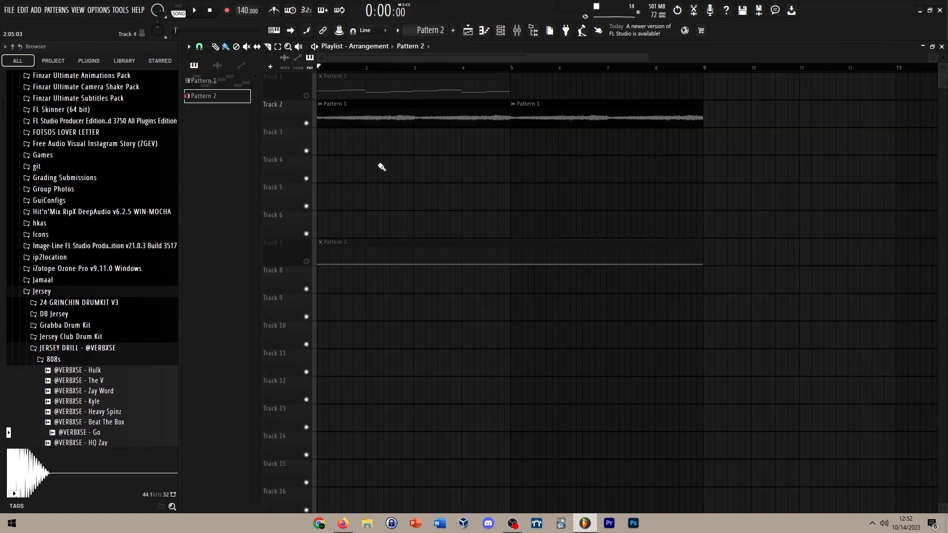
key(space)
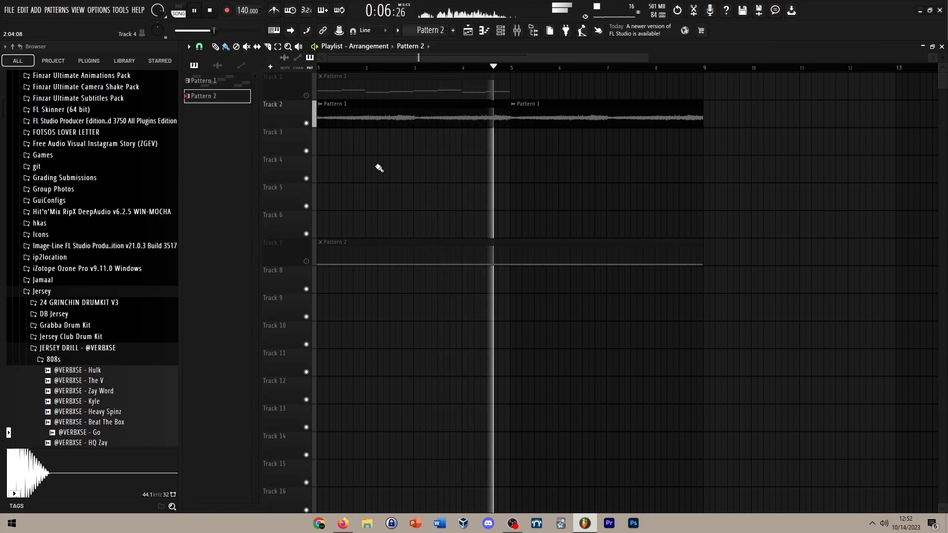
key(space)
Step: Start exporting the finished Outlast 2 melody loop
click(9, 10)
mouse_move(59, 114)
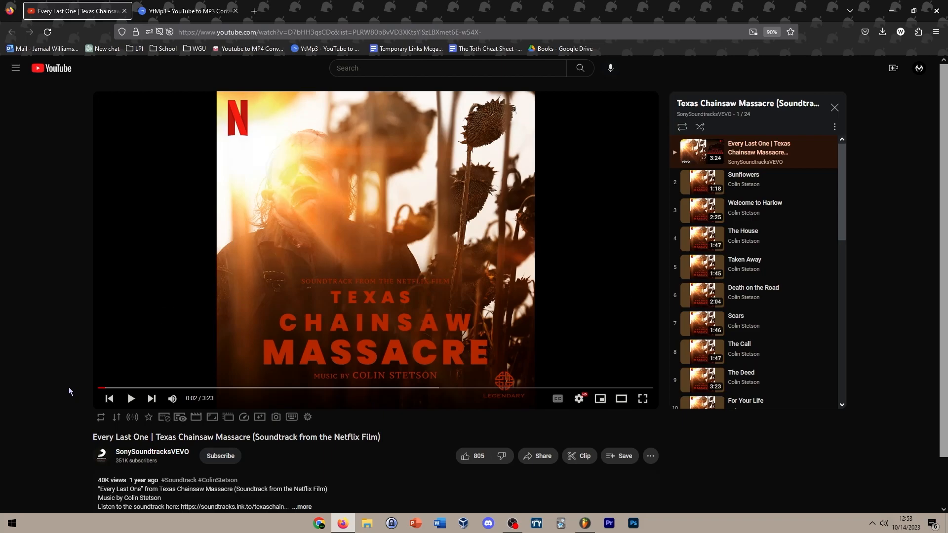
Step: In the browser, preview Every Last One from the Texas Chainsaw Massacre soundtrack around 0:43 and convert the video to MP3 with YtMp3
click(217, 387)
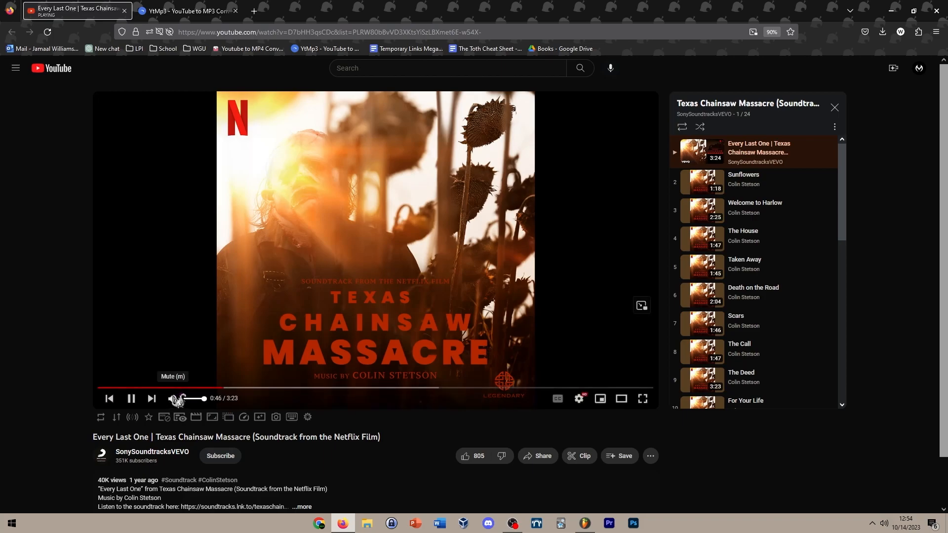
click(212, 387)
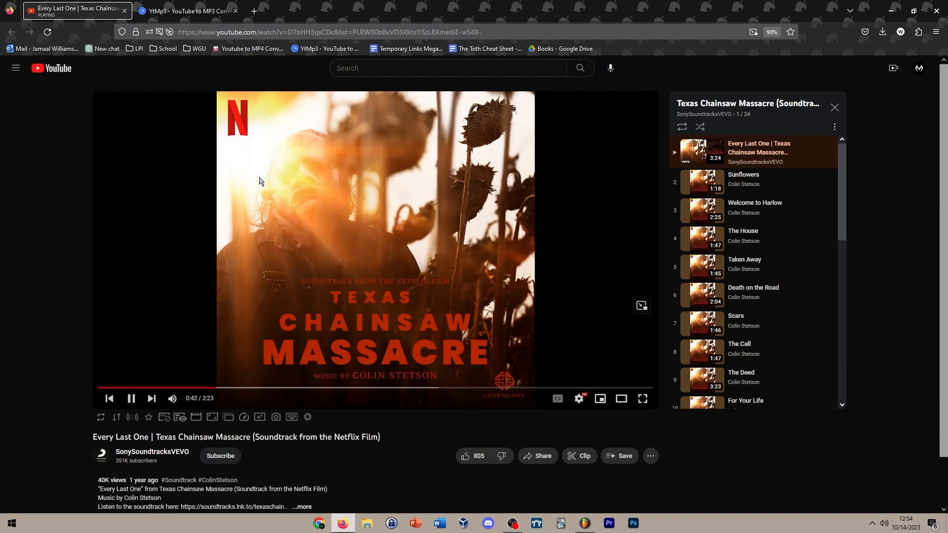
click(296, 32)
click(188, 11)
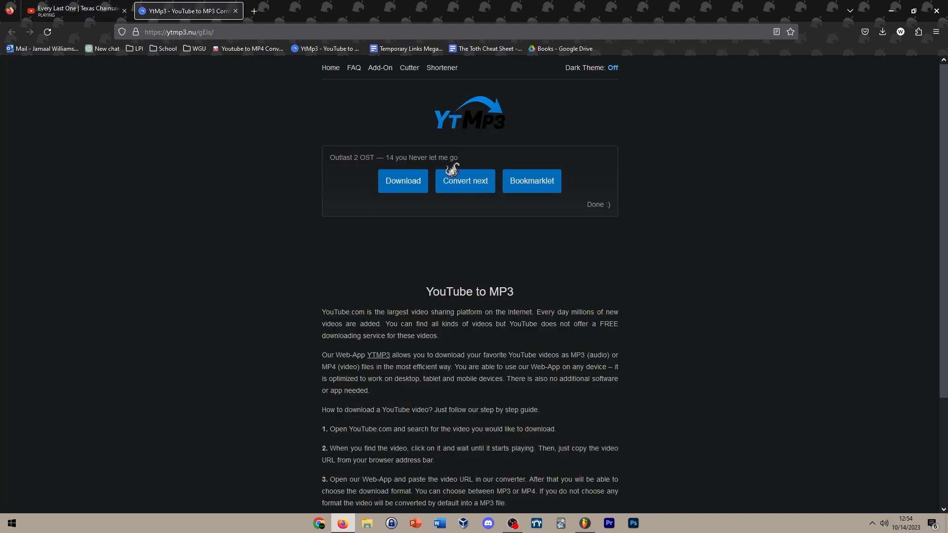
click(598, 185)
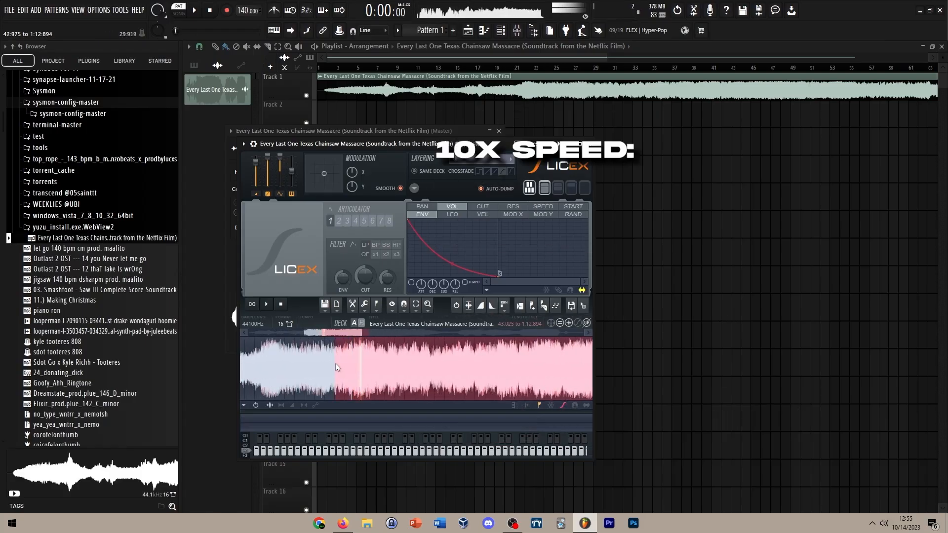
Step: Crop the Every Last One sample in Slicex to the section from about 0:44 to 3:08
scroll(489, 361, down, 5)
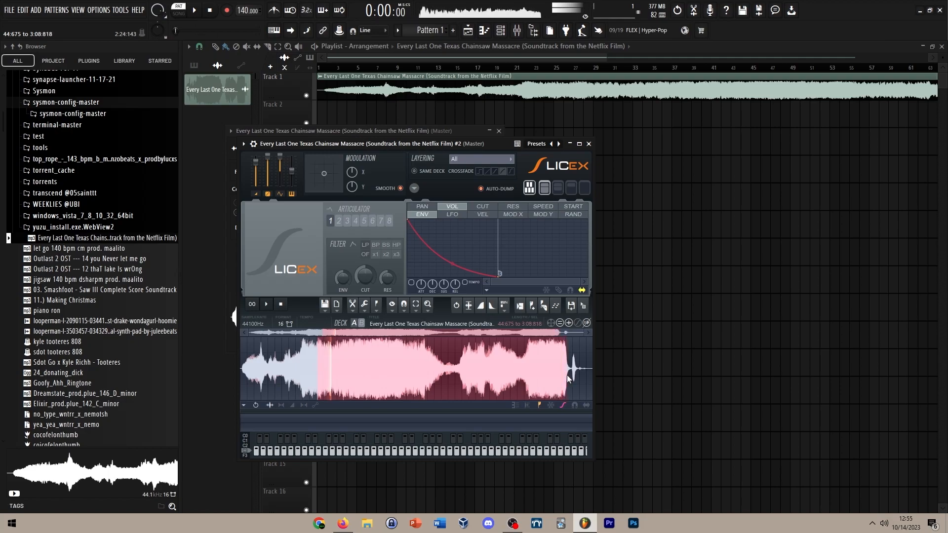
click(543, 307)
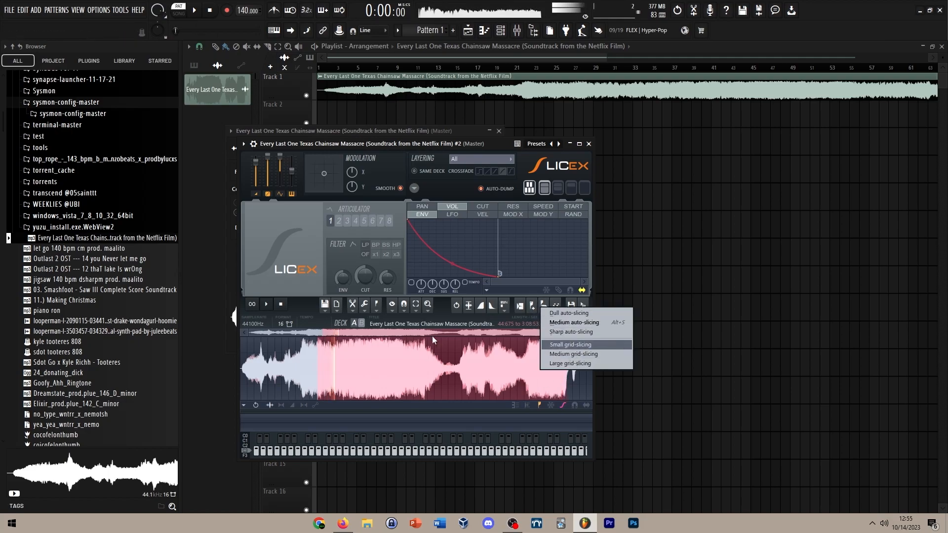
click(410, 329)
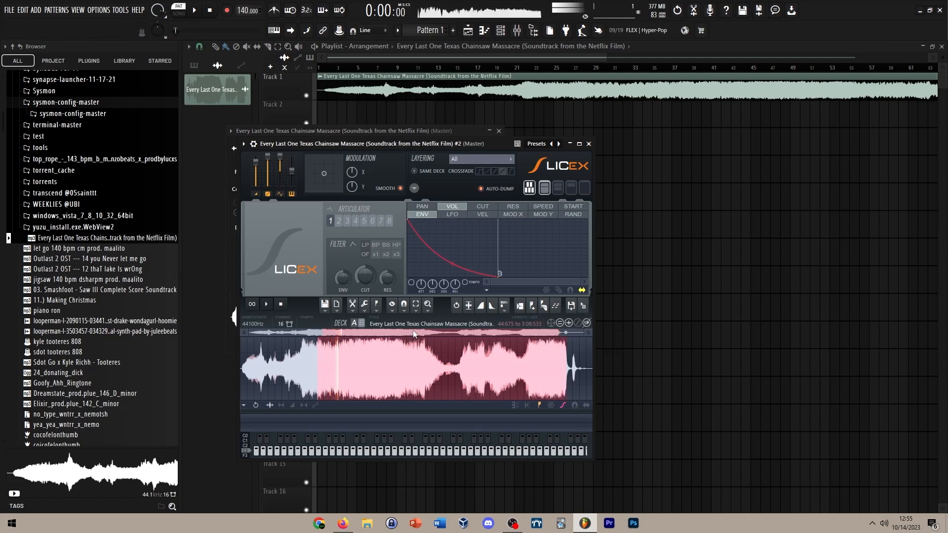
key(ctrl+Delete)
Step: Select the whole cropped sample in Slicex and apply large grid-slicing to it
key(ctrl+a)
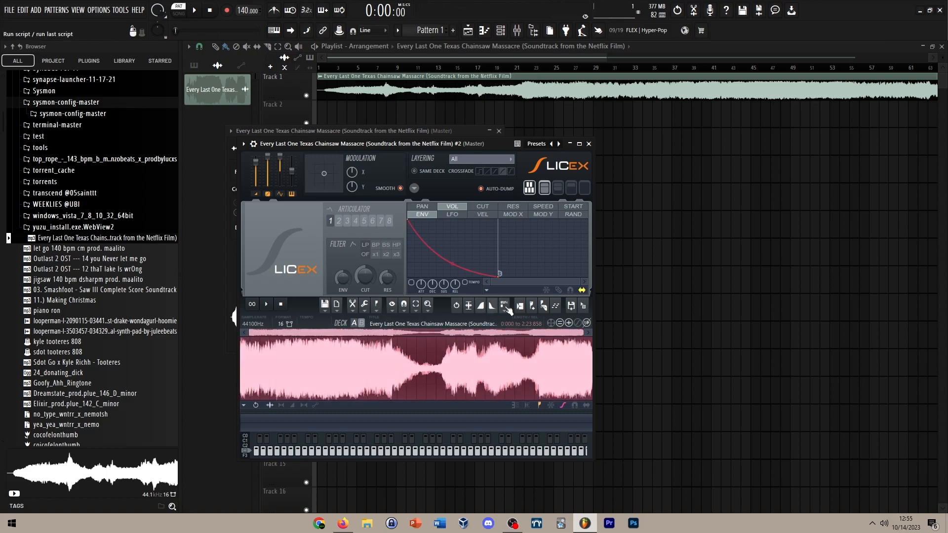
click(543, 307)
click(575, 361)
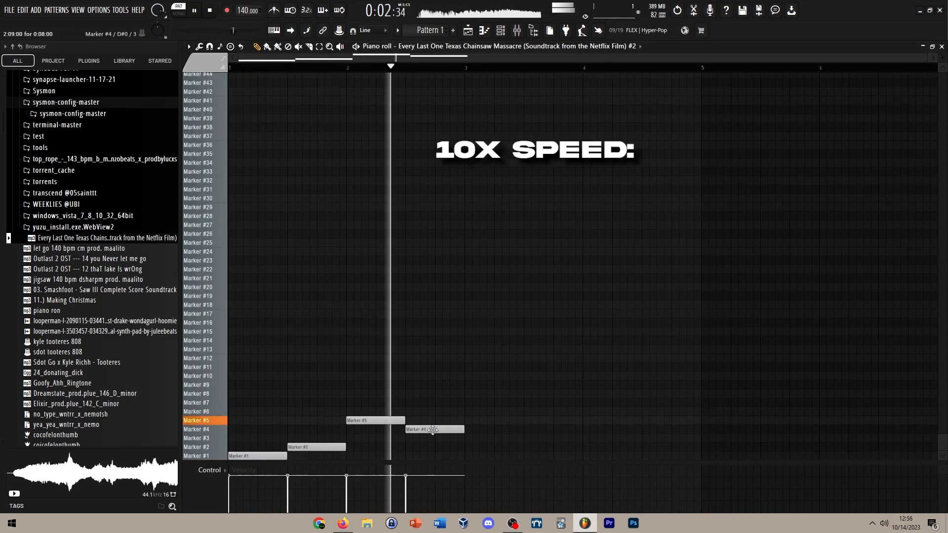
Step: Move the two bar 2 notes to Marker #7 and Marker #6 and duplicate the two-bar phrase into bars 3 and 4
drag(383, 429, 383, 385)
click(373, 402)
drag(338, 438, 375, 402)
right_click(393, 403)
mouse_move(429, 403)
mouse_down()
mouse_move(442, 394)
mouse_move(442, 411)
mouse_up()
key(ctrl+b)
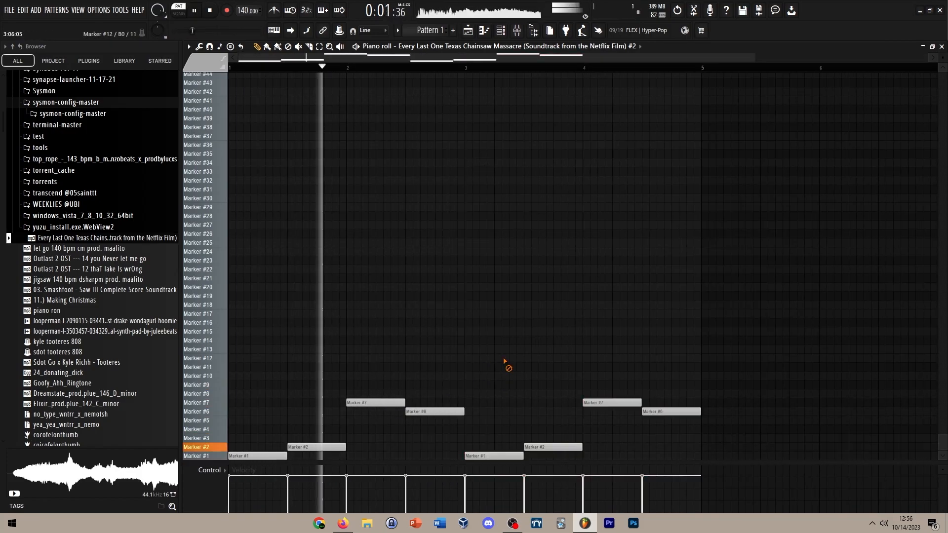
scroll(502, 265, down, 2)
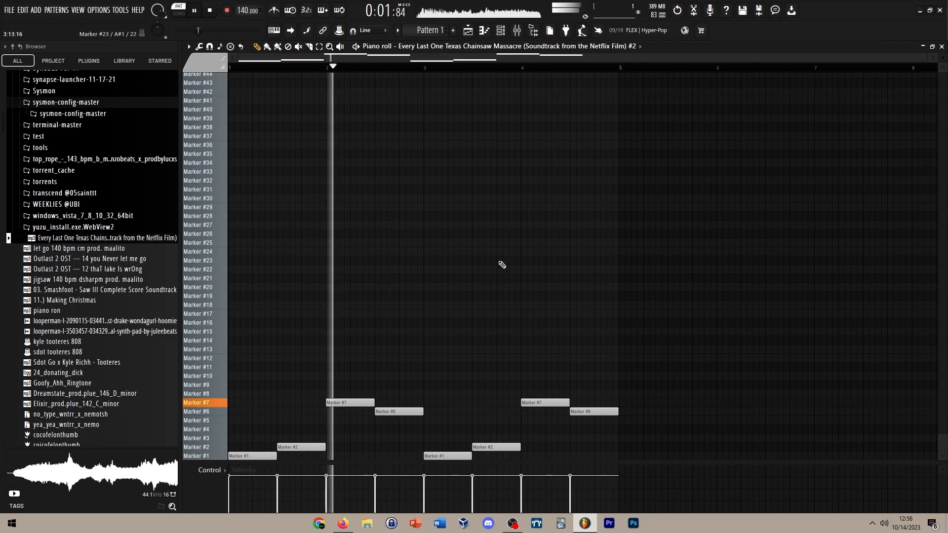
Step: Play back the four-bar Marker pattern and quick-render Pattern 1 as an audio clip in the playlist
click(518, 29)
click(522, 29)
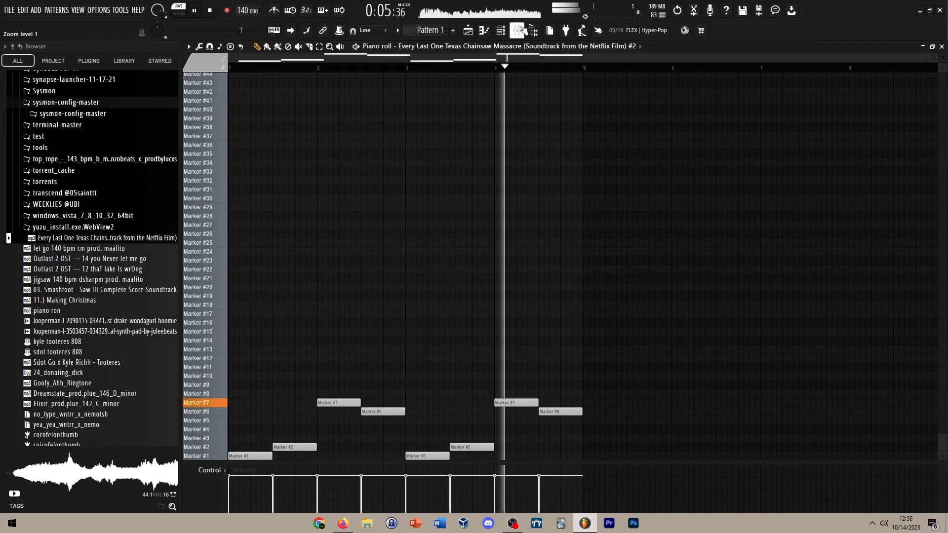
click(468, 30)
right_click(205, 84)
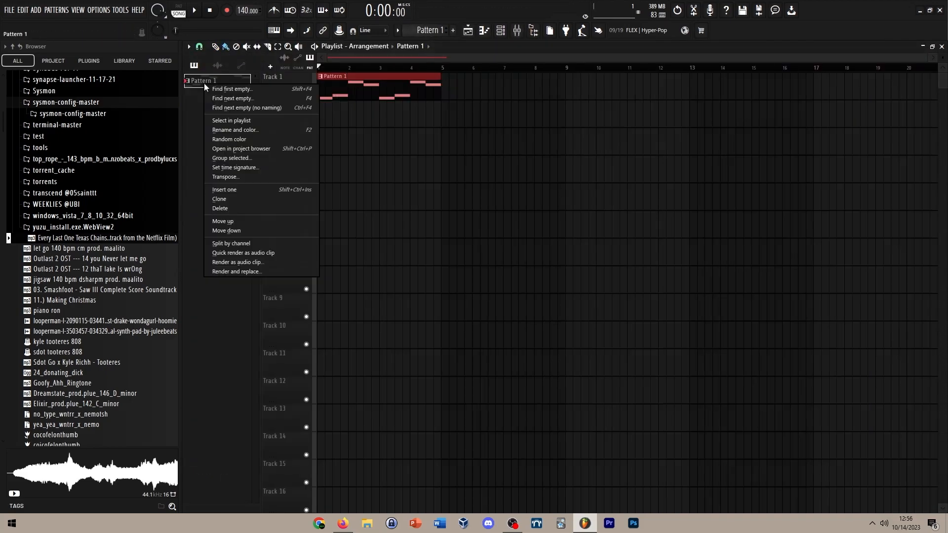
click(259, 252)
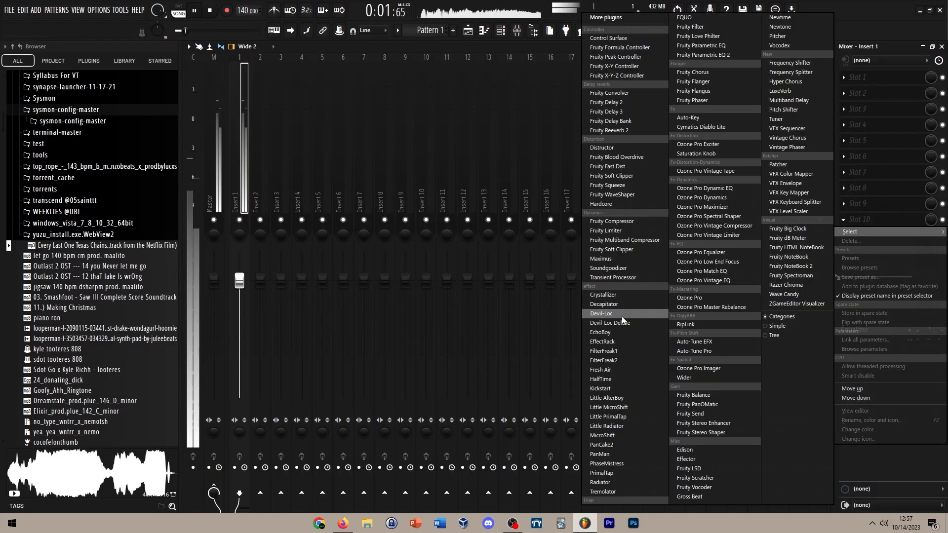
Step: Add Fruity Reeverb 2 to slot 10 of Insert 1, increase its room size and set the wet level to 91%
click(632, 129)
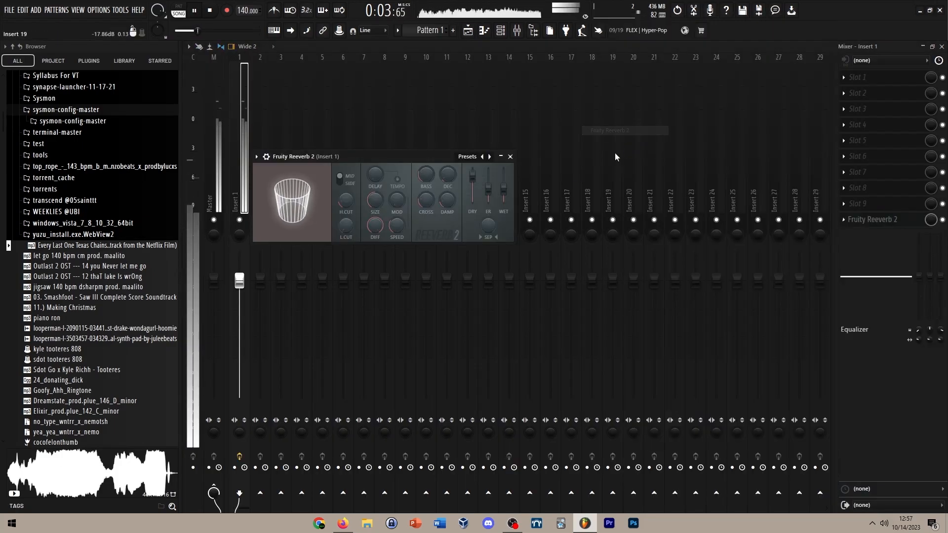
drag(375, 200, 375, 184)
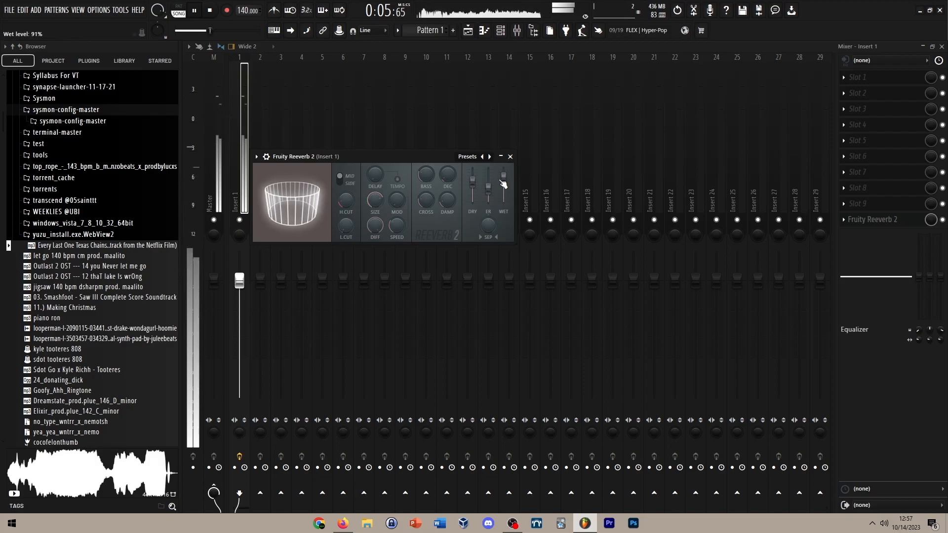
click(510, 157)
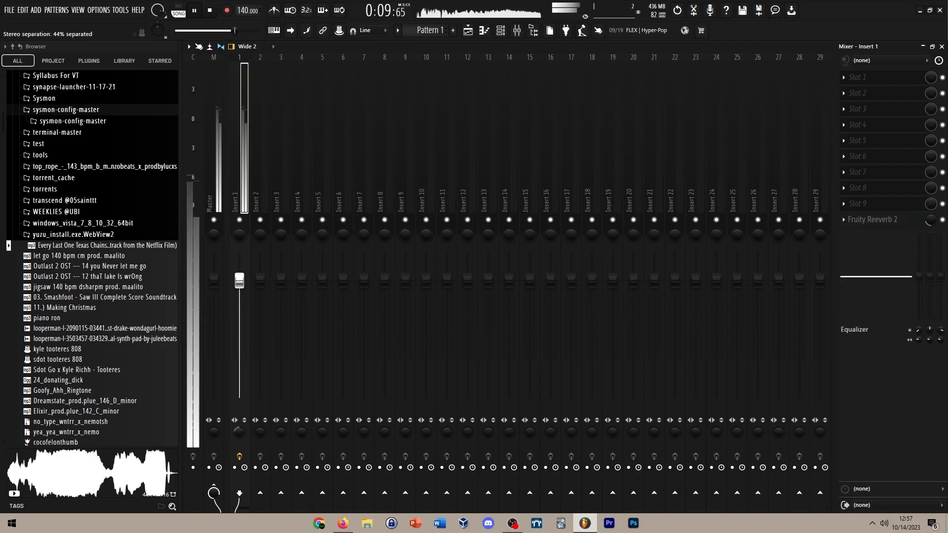
Step: Load HalfTime in slot 9 and Gross Beat in slot 8 of Insert 1, and choose Gross Beat's Turntablist preset
click(851, 201)
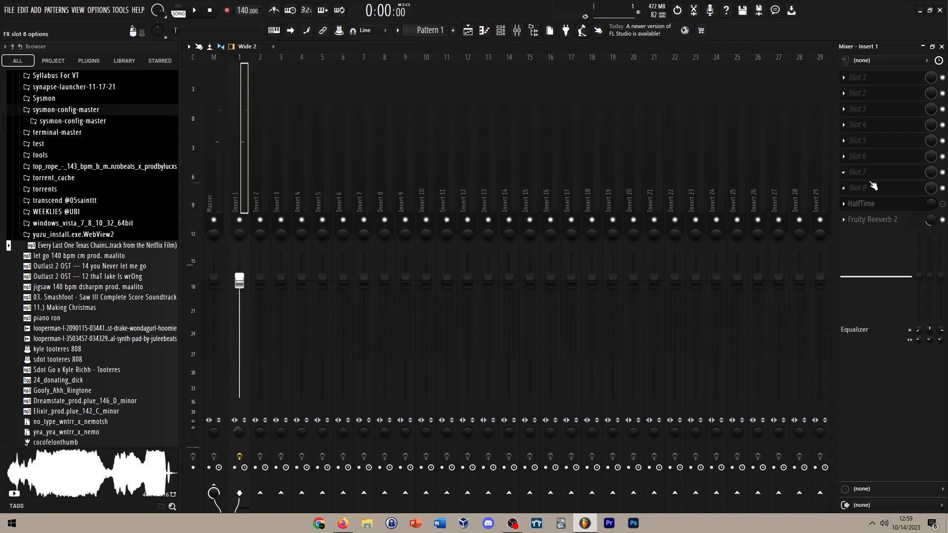
click(873, 186)
click(722, 496)
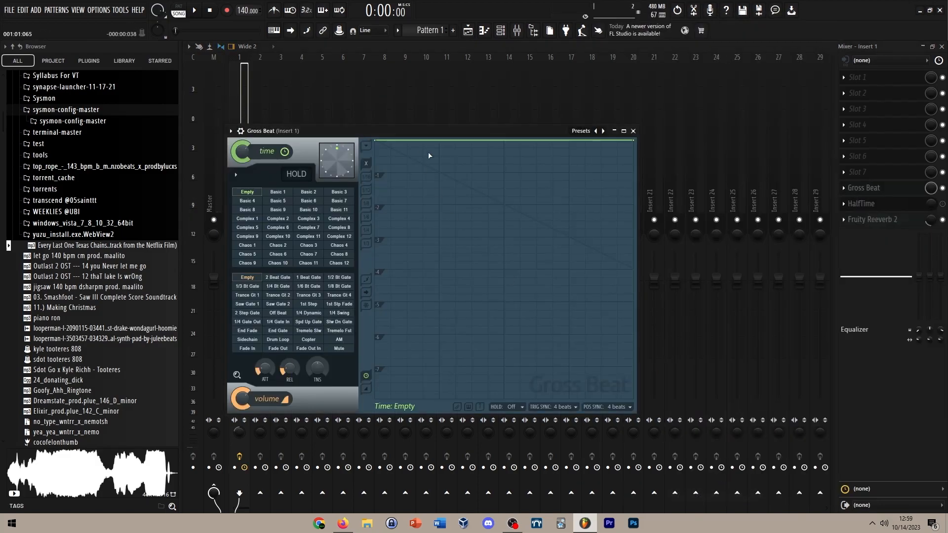
click(581, 131)
click(617, 262)
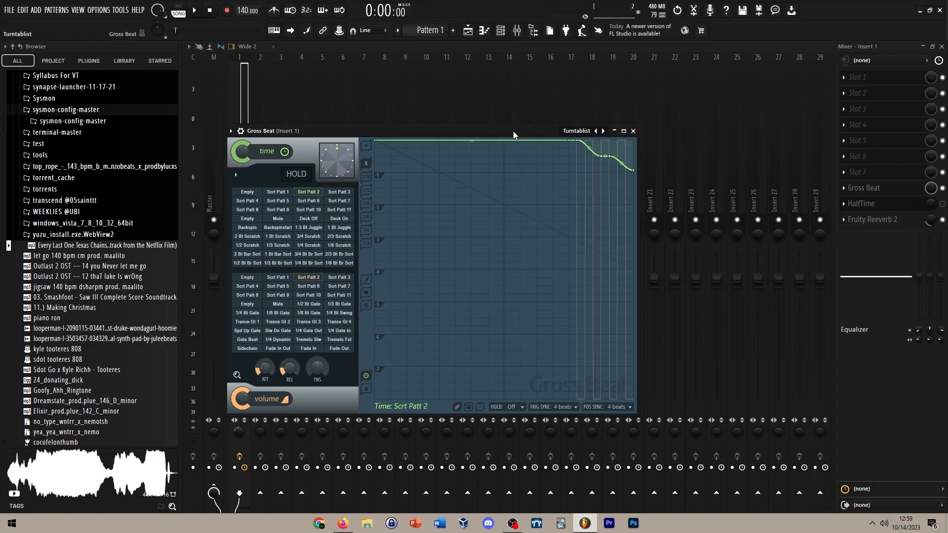
Step: Audition the loop with Gross Beat's volume pattern on Empty and on Scrt Patt 2 while following playback in the playlist
click(255, 279)
key(space)
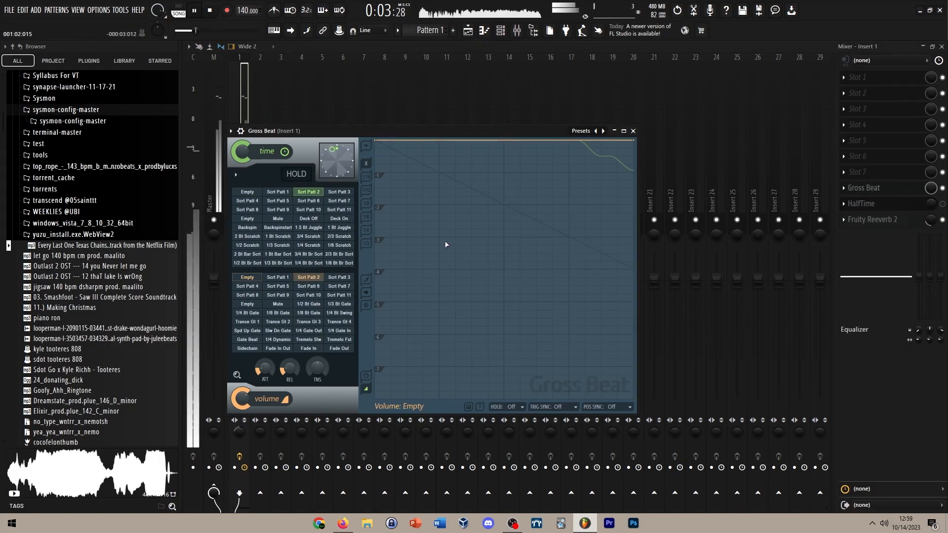
click(307, 277)
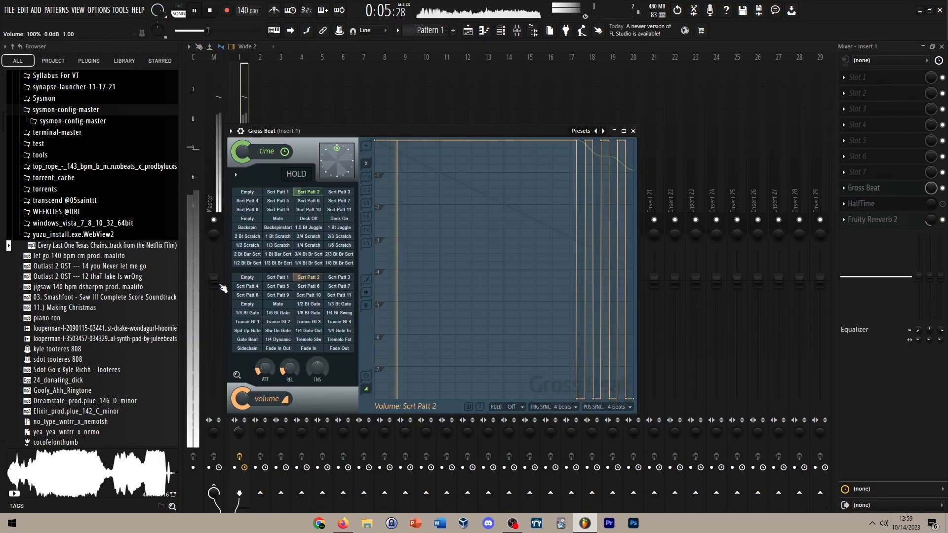
key(F5)
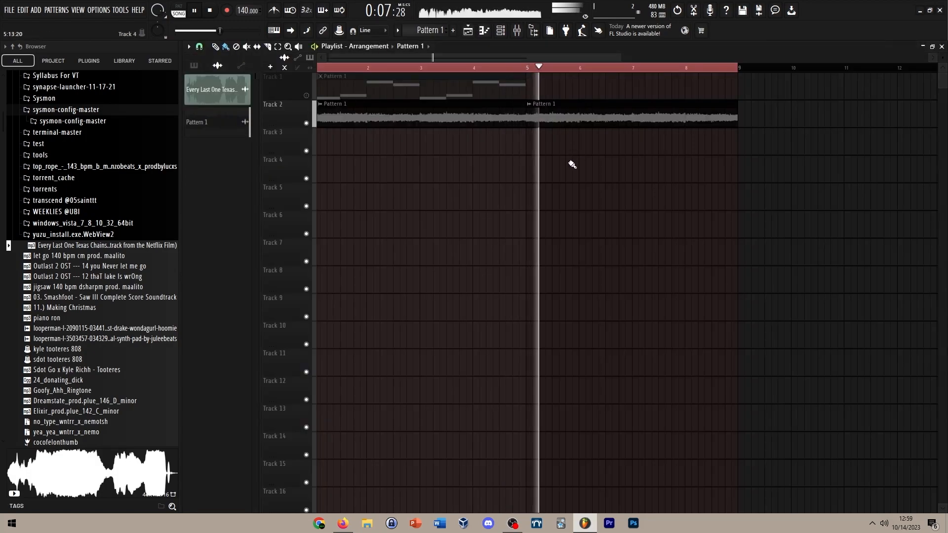
scroll(528, 127, up, 4)
scroll(537, 132, down, 8)
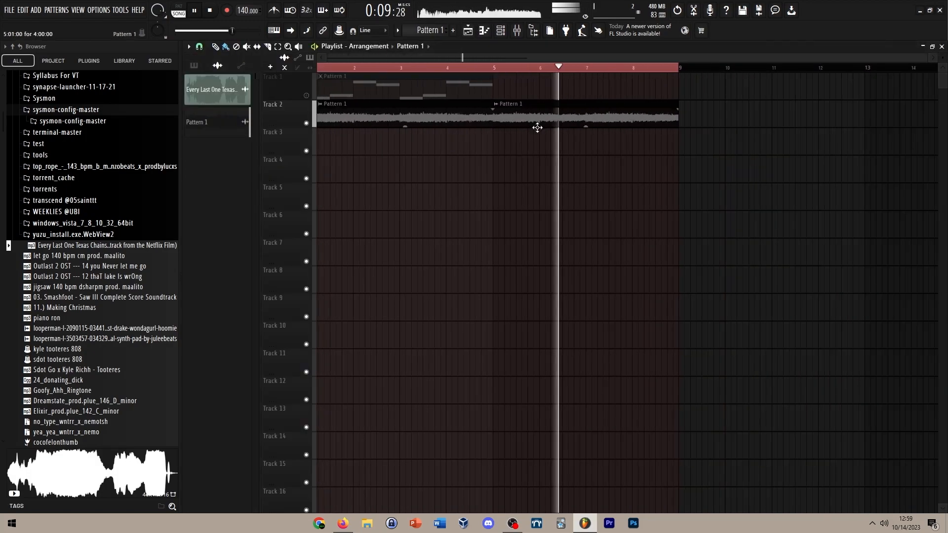
key(space)
click(413, 87)
click(377, 172)
right_click(411, 177)
click(453, 31)
click(374, 179)
drag(374, 178, 498, 177)
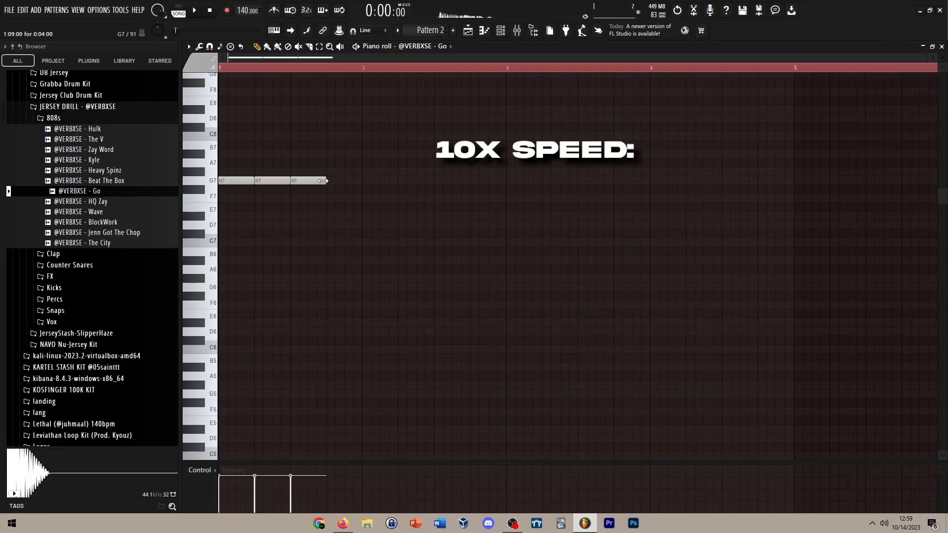
click(239, 182)
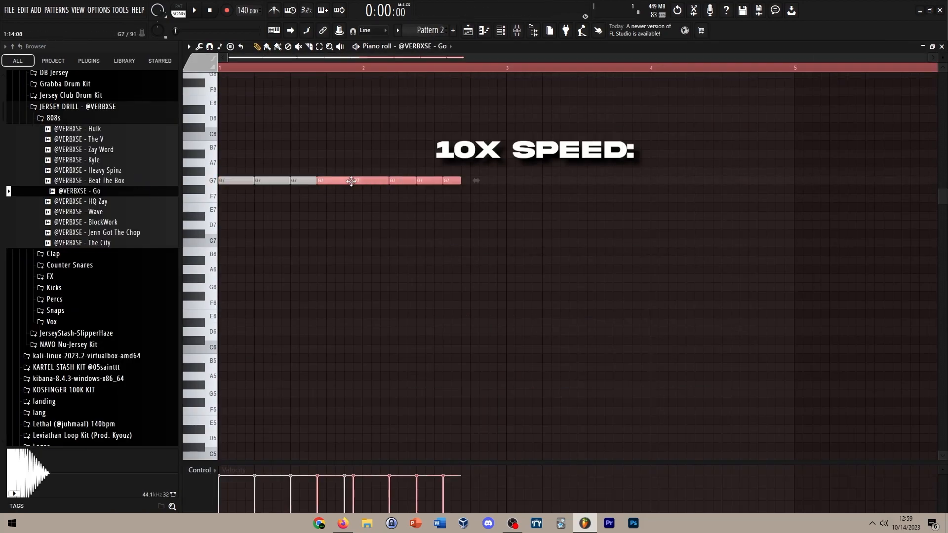
Step: Play the loop and duplicate the 808 rhythm to fill four bars
key(space)
key(ctrl+b)
key(ctrl+b)
key(ctrl+b)
Step: Transpose all the 808 notes in the four-bar pattern to C6
scroll(238, 182, down, 2)
key(shift+Up)
key(shift+Up)
key(shift+Up)
key(shift+Up)
key(shift+Up)
click(213, 242)
key(ctrl+Up)
key(ctrl+d)
scroll(592, 168, up, 3)
key(ctrl+Down)
key(ctrl+Down)
scroll(635, 186, down, 3)
key(ctrl+Down)
scroll(617, 192, down, 3)
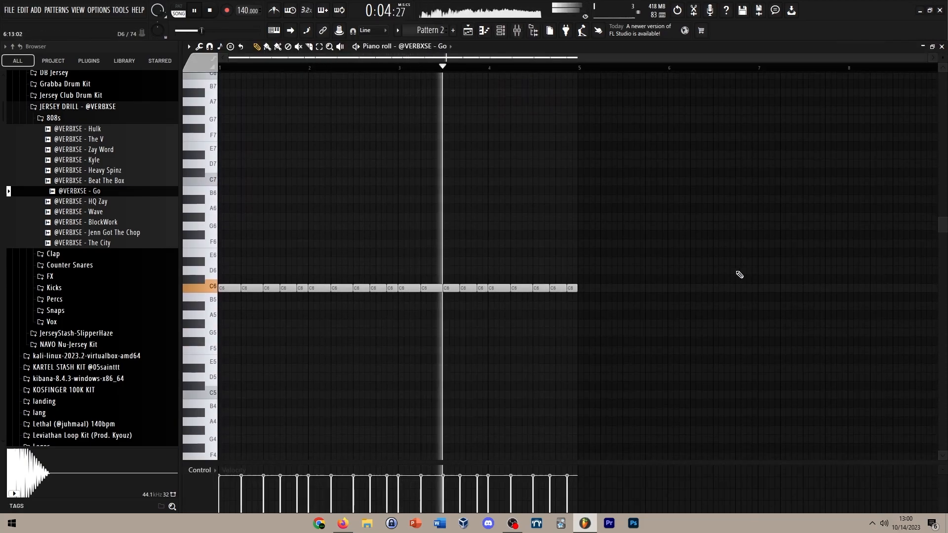
Step: Lower the 808 notes one octave to C5 and duplicate the four bars to make eight
key(ctrl+Down)
drag(48, 363, 52, 395)
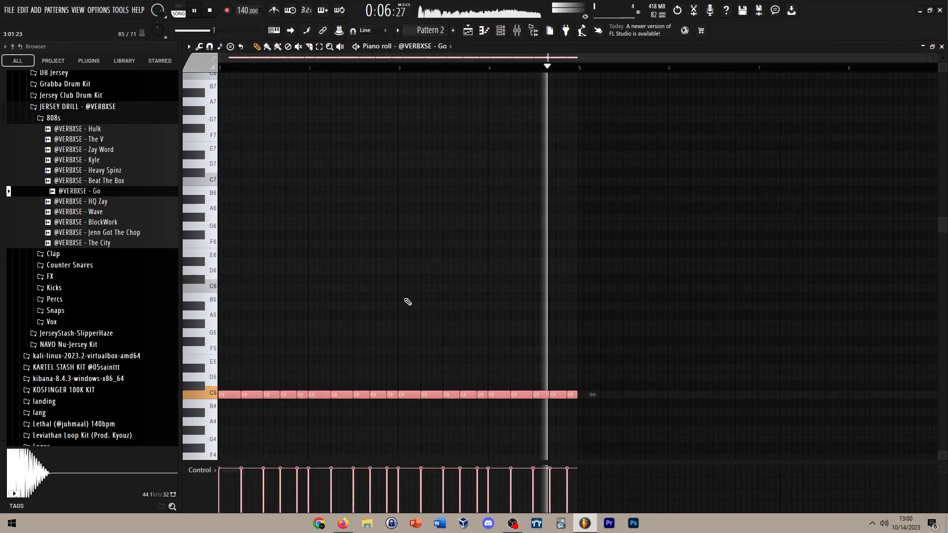
key(ctrl+b)
scroll(724, 260, down, 2)
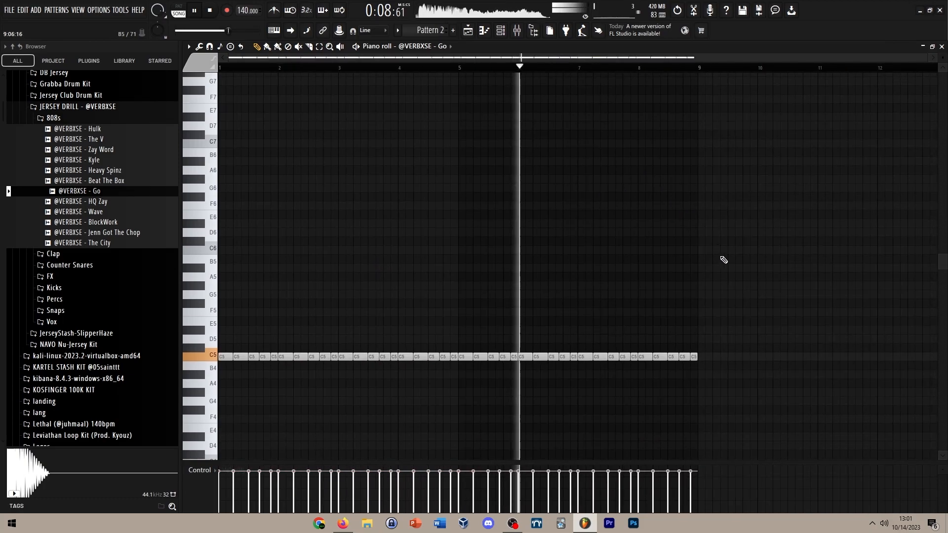
Step: Place Pattern 2 on Track 4 of the playlist across bars 1 to 8
scroll(723, 259, down, 3)
drag(791, 359, 153, 228)
click(517, 31)
click(240, 153)
click(467, 31)
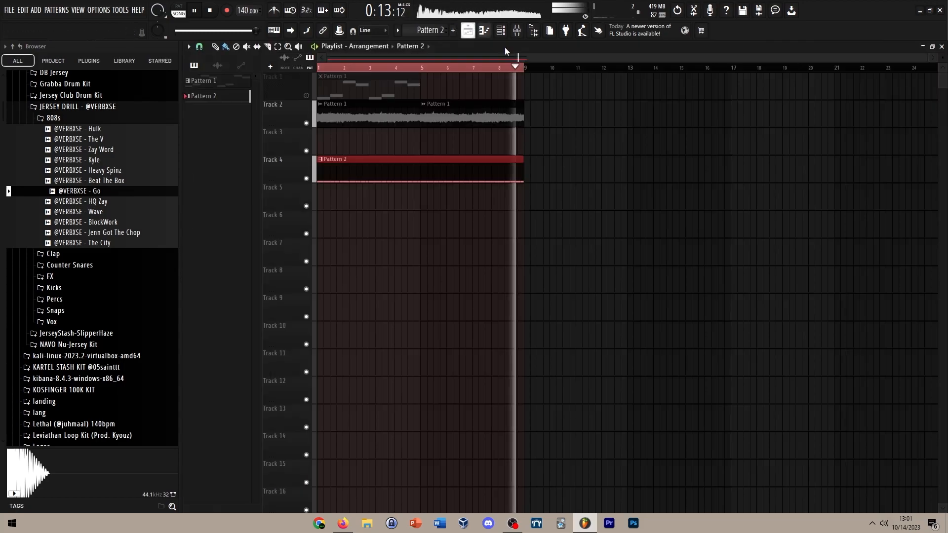
click(500, 30)
right_click(275, 94)
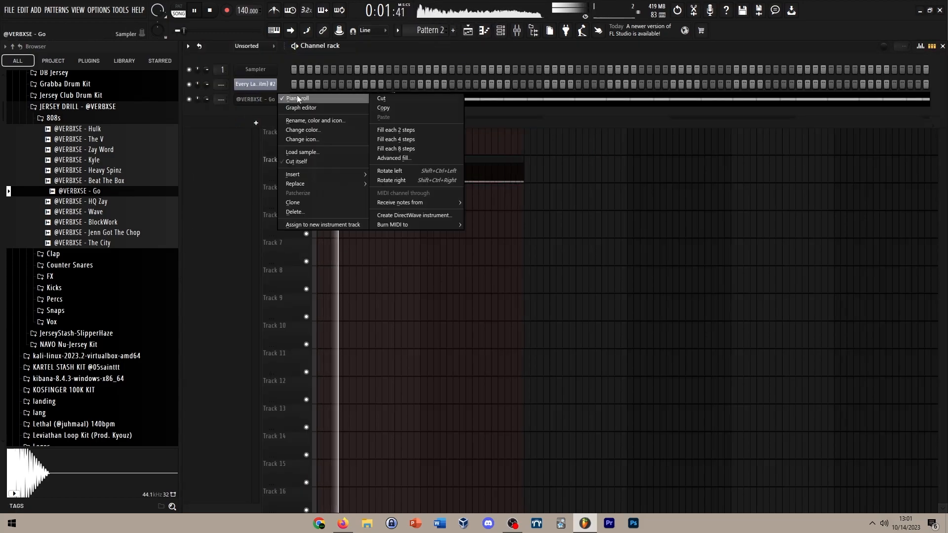
click(288, 96)
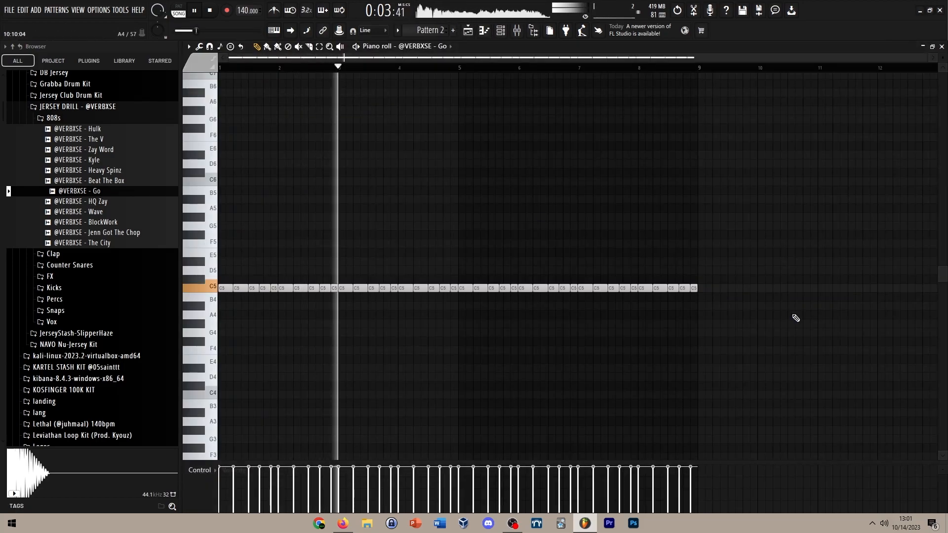
key(ctrl+Up)
scroll(776, 324, up, 3)
drag(840, 324, 144, 219)
key(space)
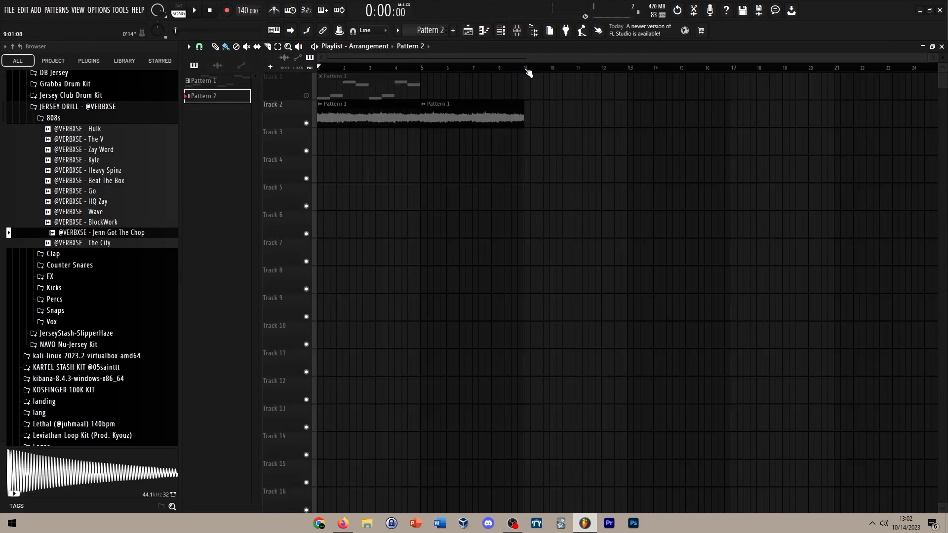
Step: Select bars 1 to 8 on the playlist timeline and review the Insert 1 channel in the mixer
drag(526, 68, 1, 34)
key(F9)
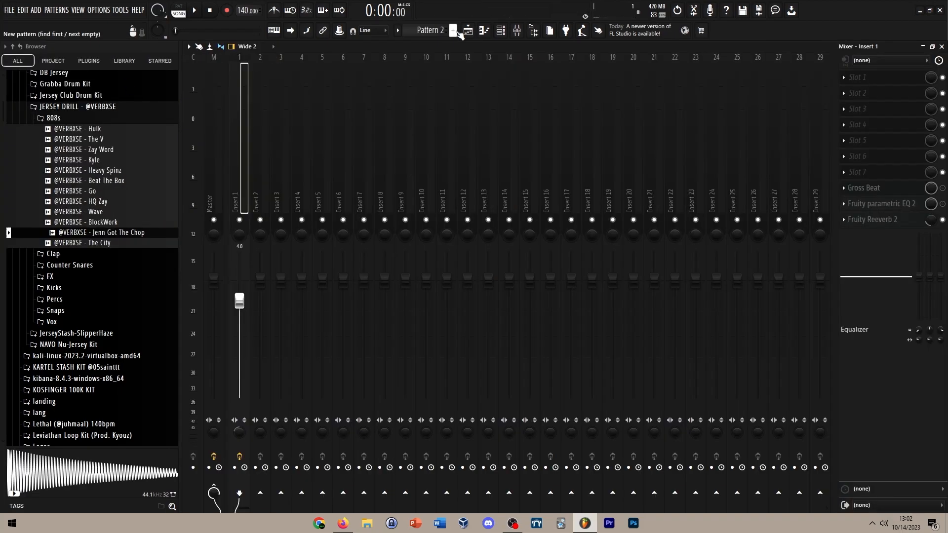
click(467, 31)
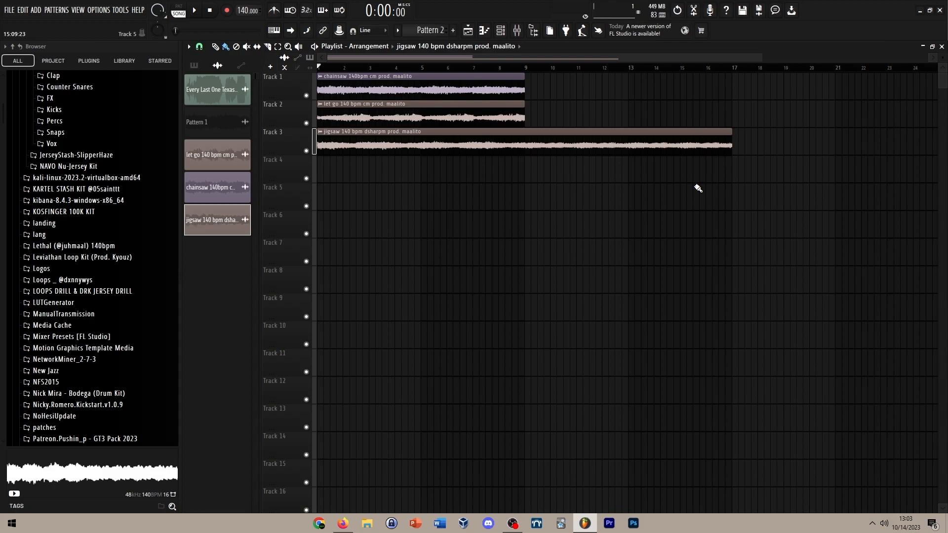
Step: Place the starred !NEWv2 Professor Tag (Stretch to FIVE bars) sample at the start of Track 4 in the playlist
click(161, 61)
drag(69, 86, 356, 169)
scroll(288, 169, up, 1)
scroll(288, 169, up, 4)
drag(708, 179, 498, 190)
scroll(494, 198, down, 1)
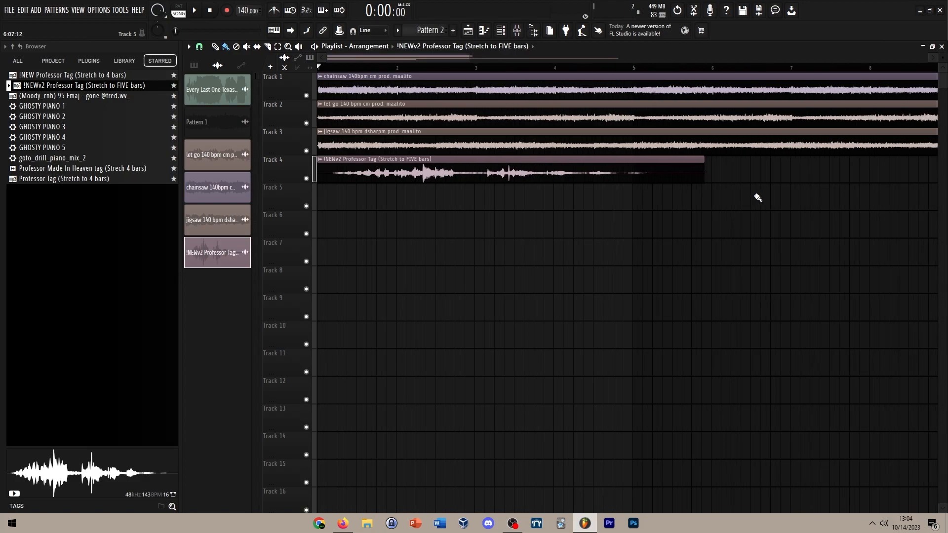
Step: Enable stretching for resized audio clips and stretch the tag clip on Track 4 to exactly five bars
scroll(729, 181, up, 4)
scroll(477, 161, down, 3)
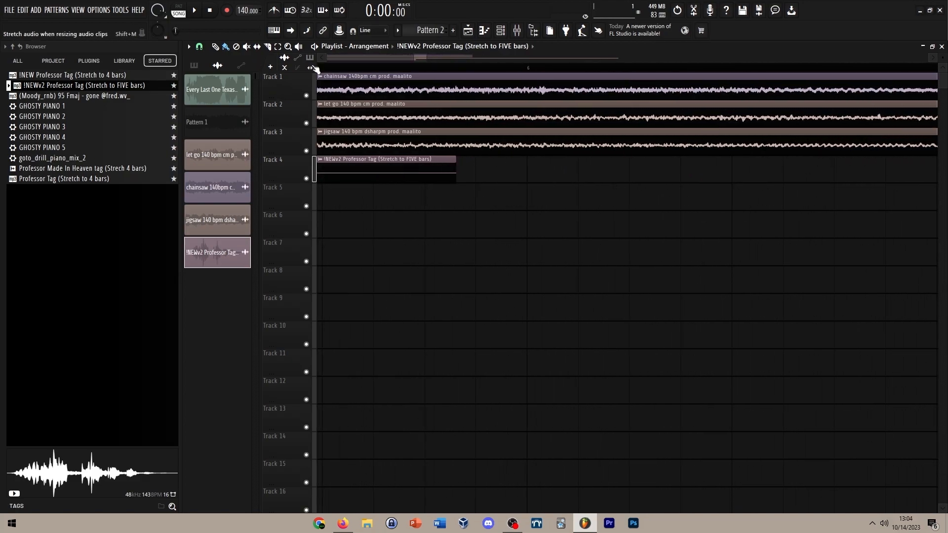
drag(455, 167, 526, 169)
scroll(525, 175, down, 4)
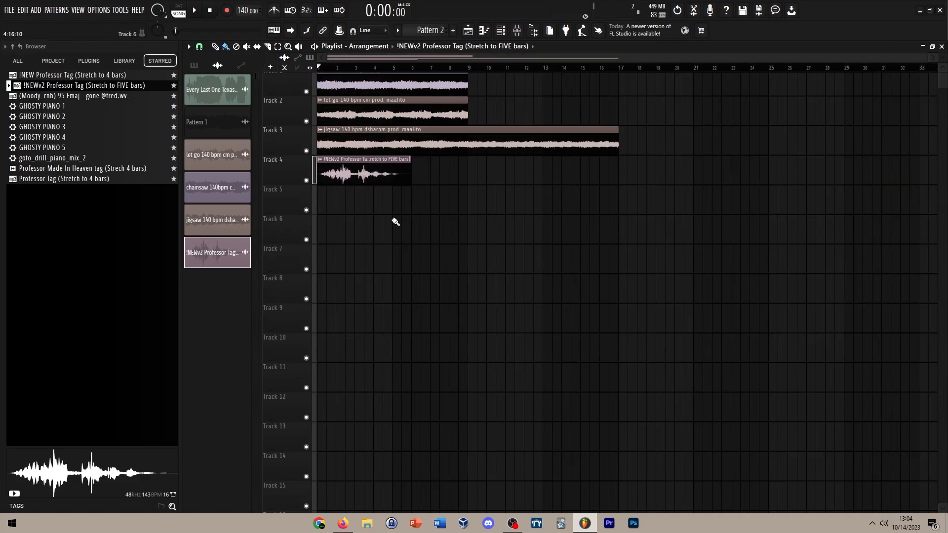
scroll(433, 205, up, 1)
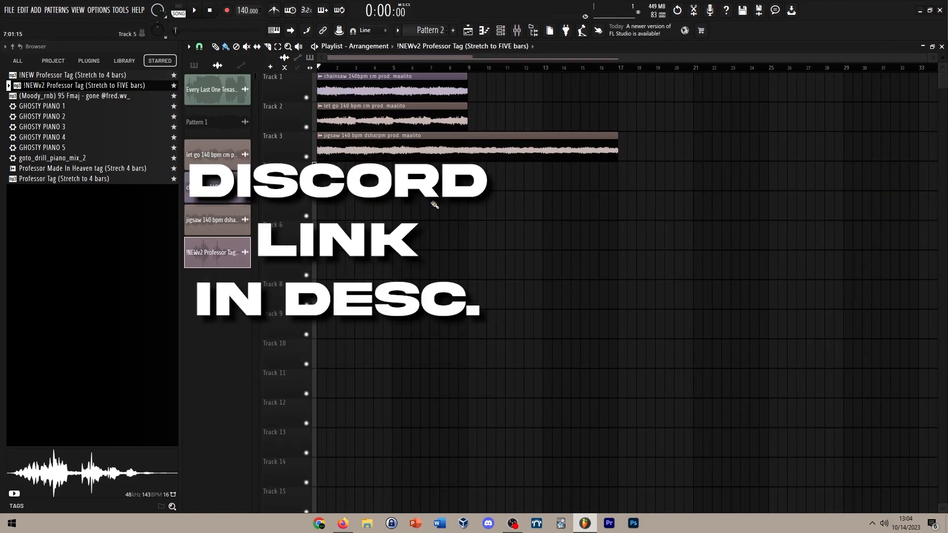